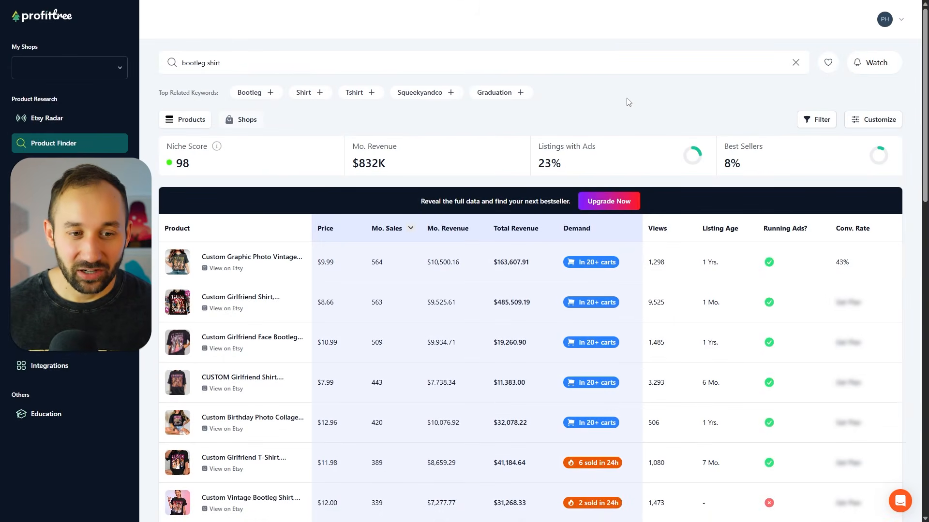
Review the bootleg shirt product listings, comparing their monthly sales, monthly revenue and design types.
{"action": "left_click_drag", "start_coordinate": [221, 66], "coordinate": [182, 65]}
{"action": "left_click", "coordinate": [199, 46]}
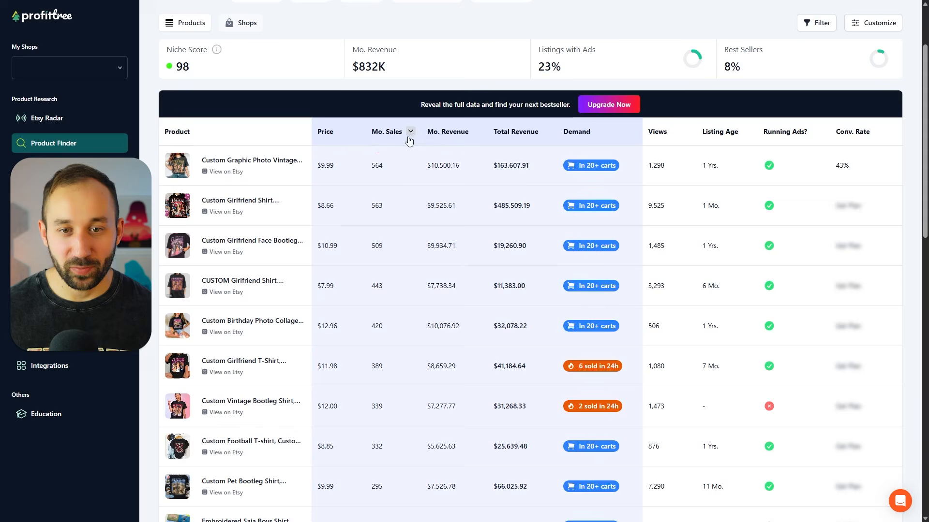
{"action": "scroll", "coordinate": [416, 135], "scroll_direction": "down", "scroll_amount": 1}
{"action": "double_click", "coordinate": [443, 117]}
{"action": "left_click", "coordinate": [469, 127]}
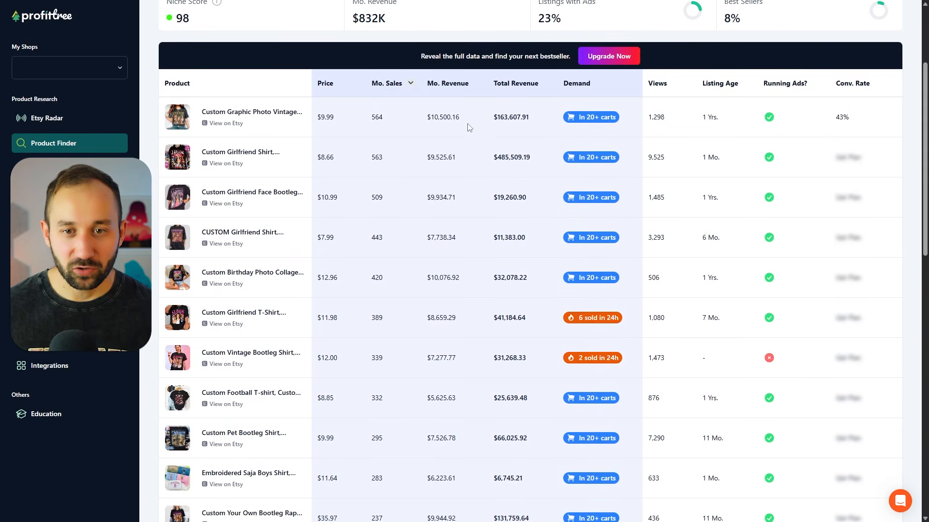
{"action": "scroll", "coordinate": [435, 125], "scroll_direction": "down", "scroll_amount": 3}
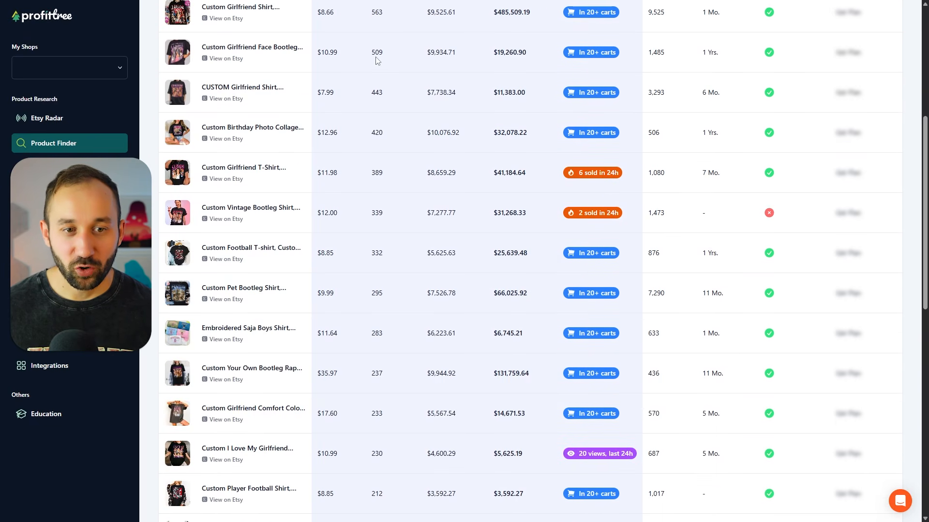
{"action": "scroll", "coordinate": [358, 121], "scroll_direction": "down", "scroll_amount": 2}
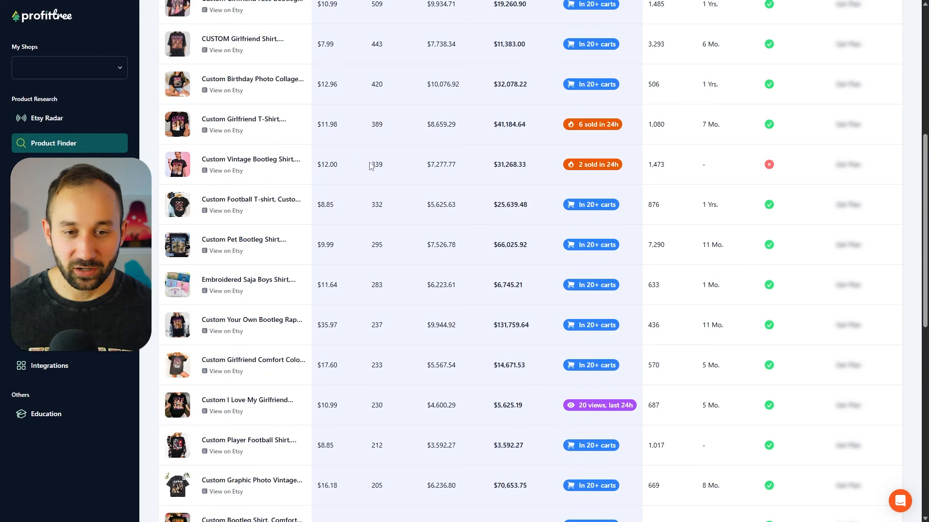
{"action": "scroll", "coordinate": [377, 271], "scroll_direction": "down", "scroll_amount": 1}
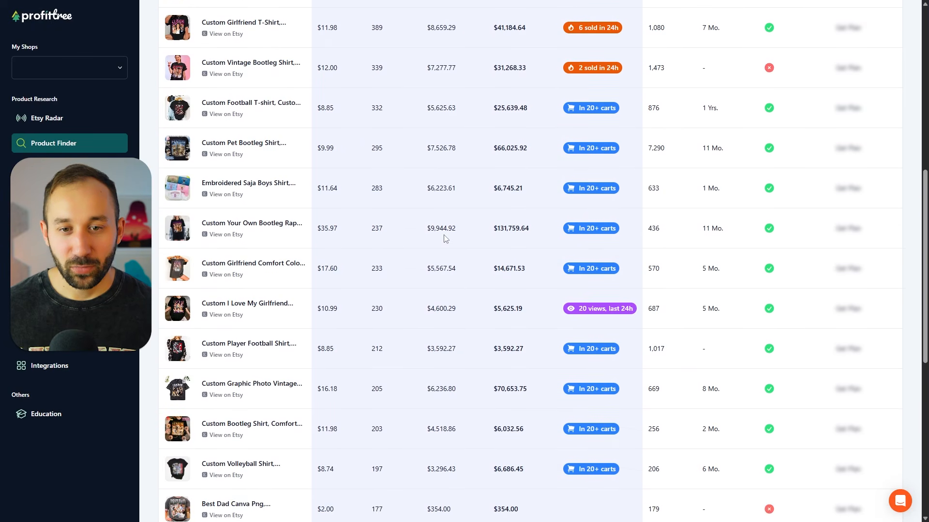
{"action": "scroll", "coordinate": [436, 368], "scroll_direction": "down", "scroll_amount": 2}
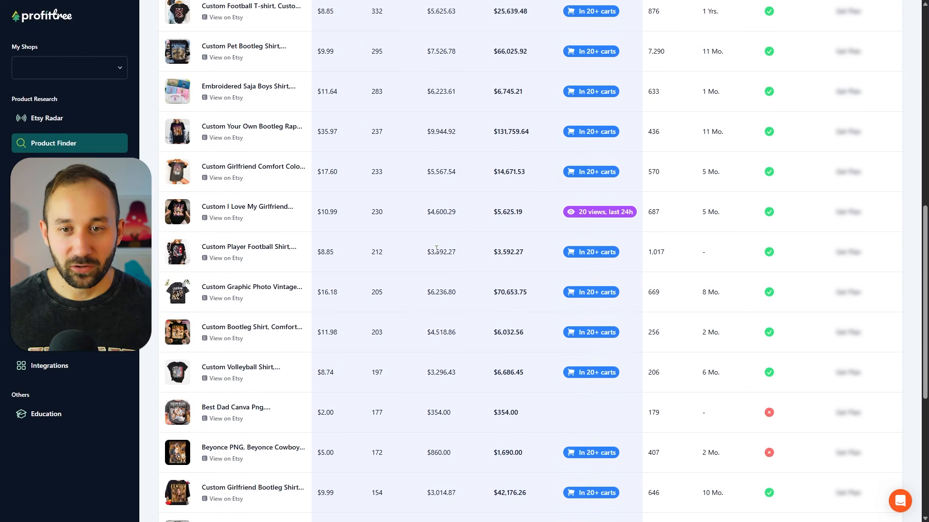
{"action": "scroll", "coordinate": [305, 208], "scroll_direction": "down", "scroll_amount": 1}
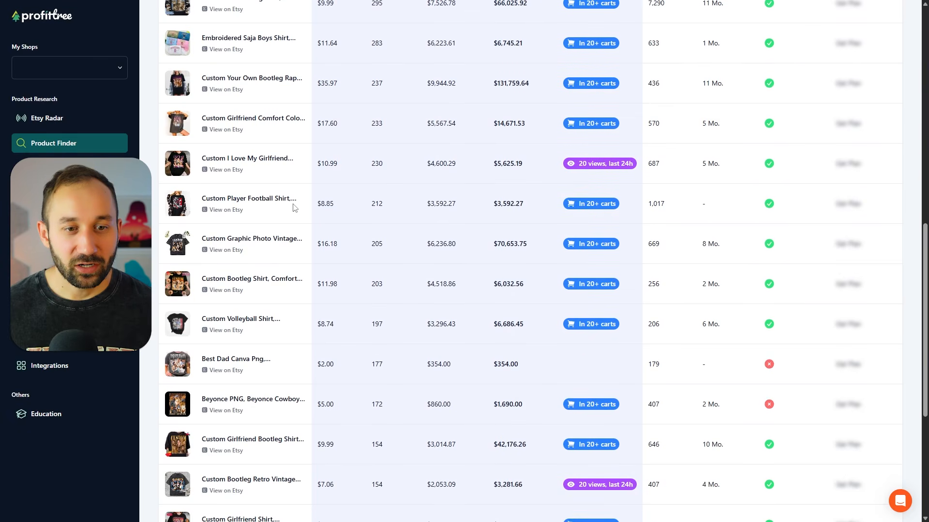
{"action": "scroll", "coordinate": [247, 194], "scroll_direction": "down", "scroll_amount": 3}
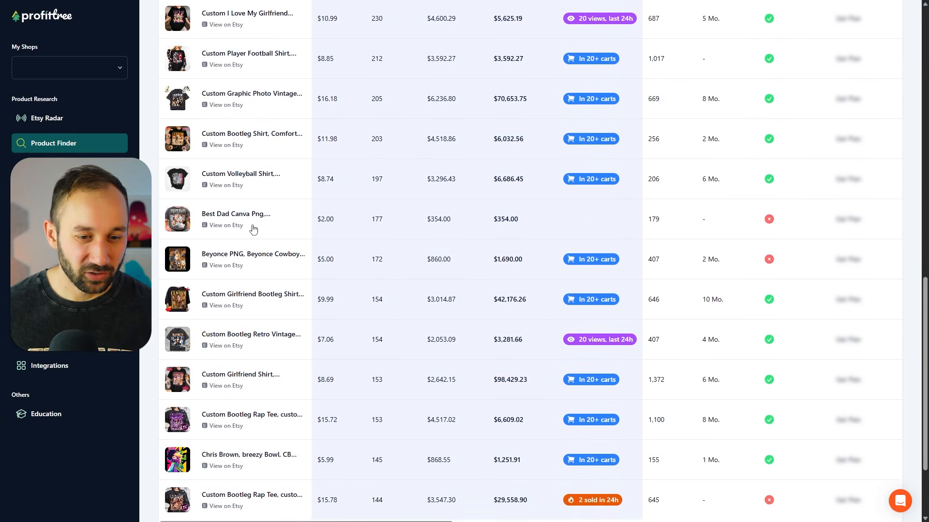
{"action": "scroll", "coordinate": [254, 228], "scroll_direction": "down", "scroll_amount": 3}
{"action": "scroll", "coordinate": [434, 339], "scroll_direction": "up", "scroll_amount": 5}
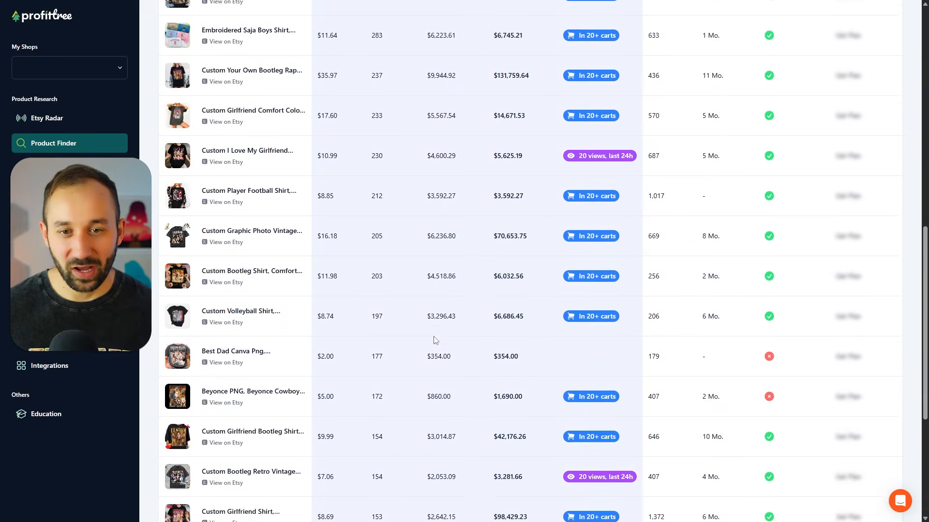
{"action": "scroll", "coordinate": [435, 339], "scroll_direction": "up", "scroll_amount": 15}
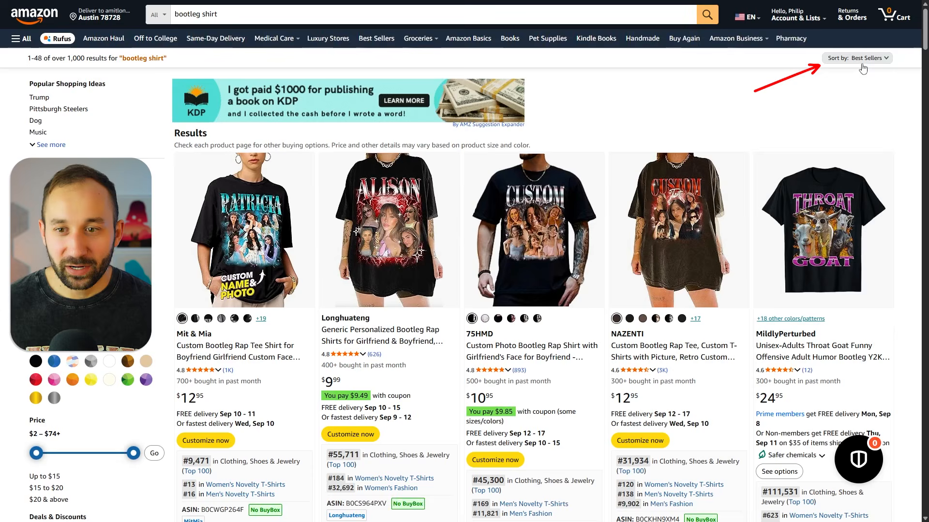
On Amazon, examine the best-seller results for "bootleg shirt", comparing designs, prices and purchases in the past month.
{"action": "scroll", "coordinate": [606, 95], "scroll_direction": "down", "scroll_amount": 2}
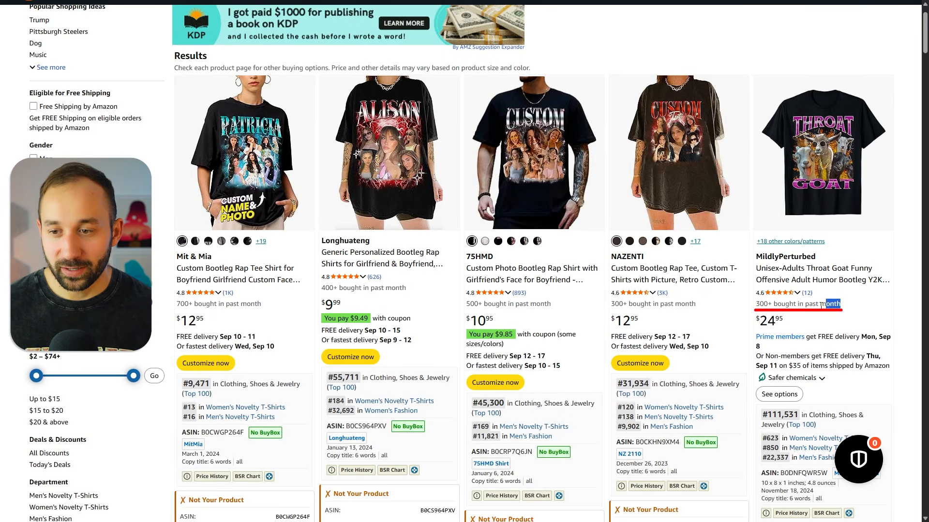
{"action": "scroll", "coordinate": [769, 361], "scroll_direction": "down", "scroll_amount": 1}
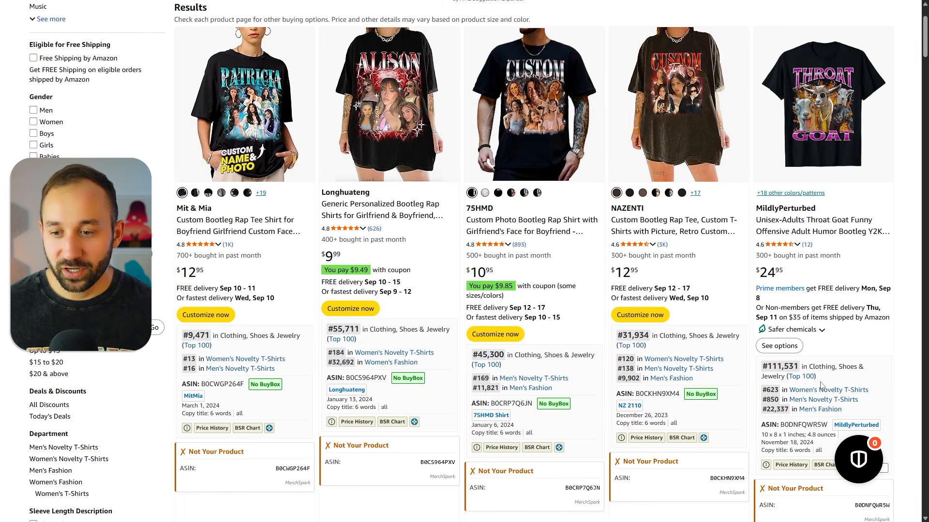
{"action": "scroll", "coordinate": [260, 312], "scroll_direction": "down", "scroll_amount": 10}
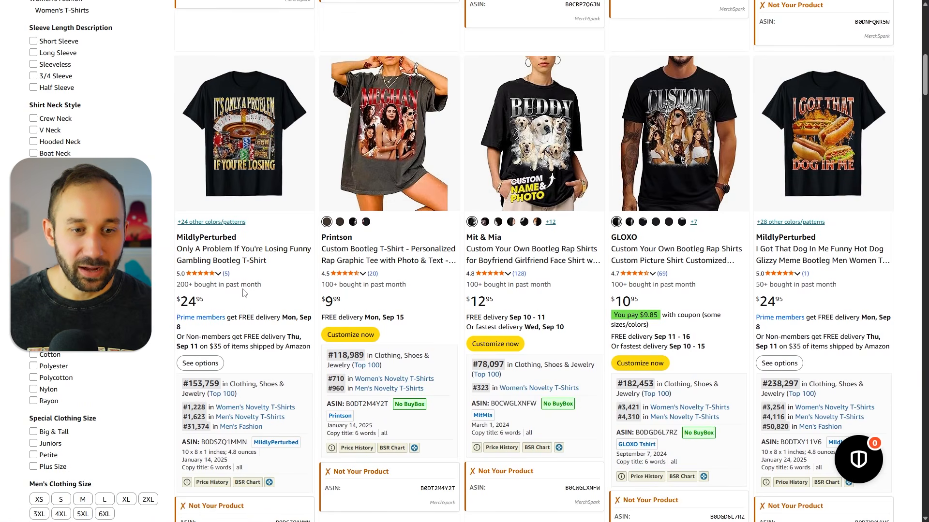
{"action": "scroll", "coordinate": [234, 236], "scroll_direction": "down", "scroll_amount": 1}
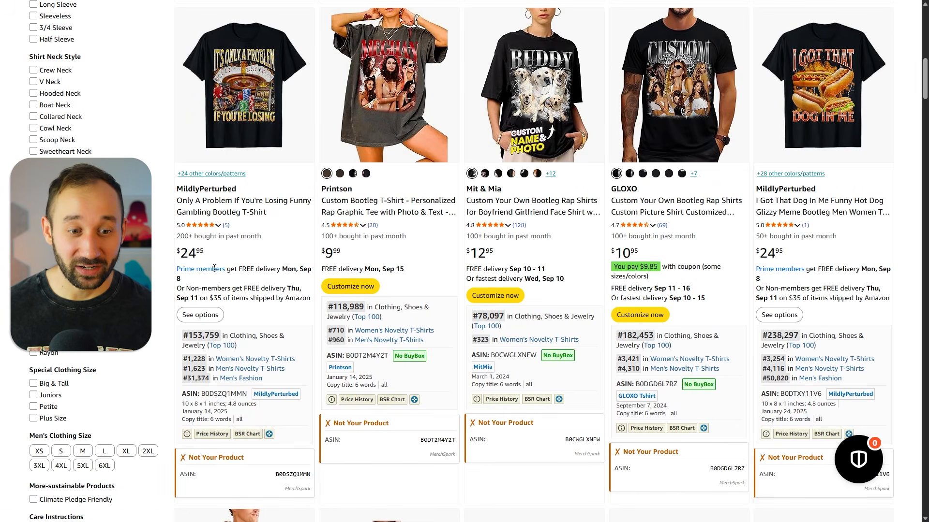
{"action": "scroll", "coordinate": [881, 317], "scroll_direction": "up", "scroll_amount": 5}
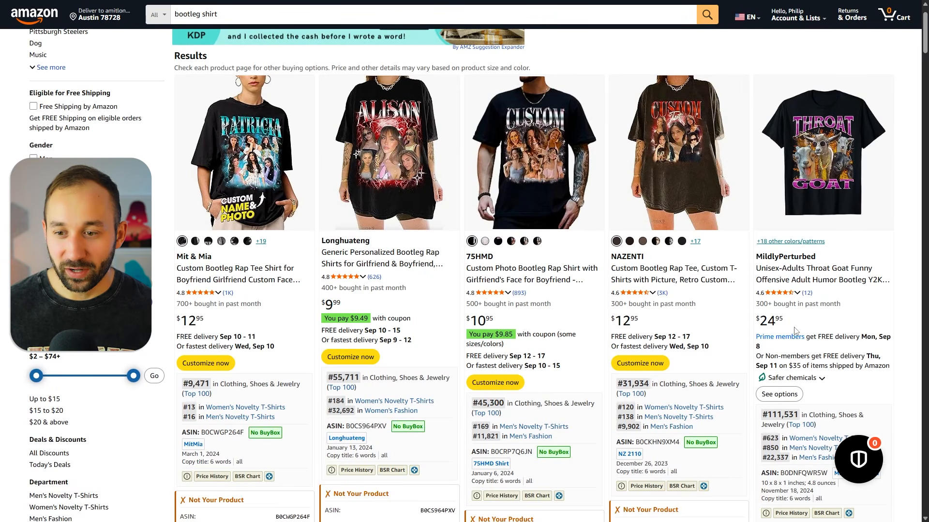
{"action": "scroll", "coordinate": [796, 331], "scroll_direction": "down", "scroll_amount": 2}
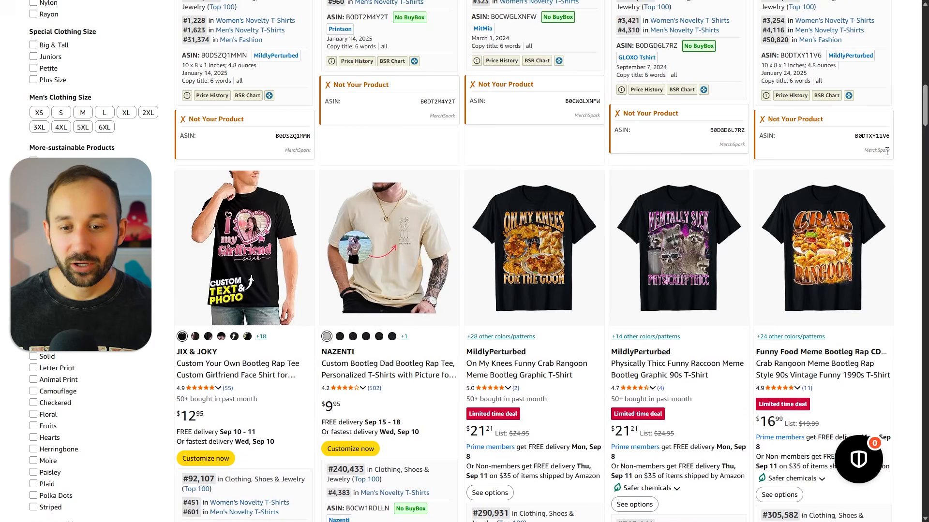
{"action": "scroll", "coordinate": [588, 350], "scroll_direction": "down", "scroll_amount": 3}
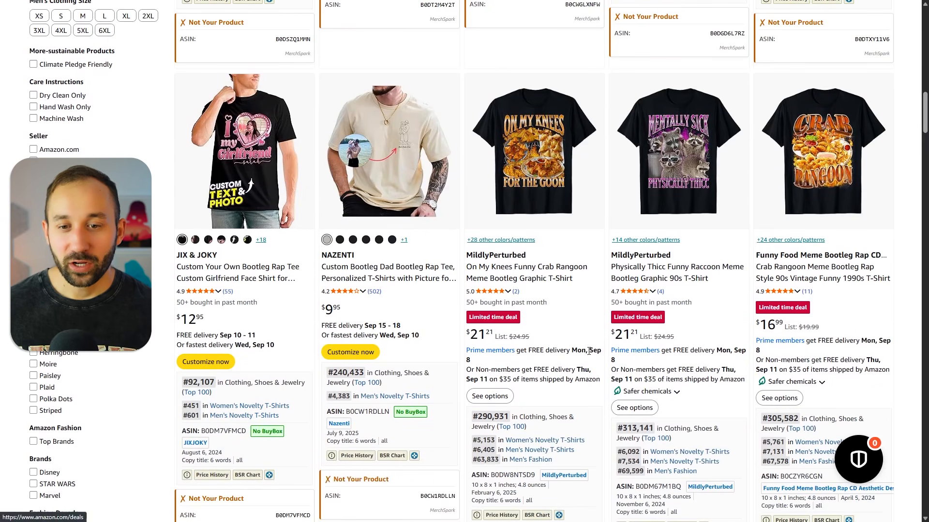
{"action": "scroll", "coordinate": [523, 256], "scroll_direction": "down", "scroll_amount": 1}
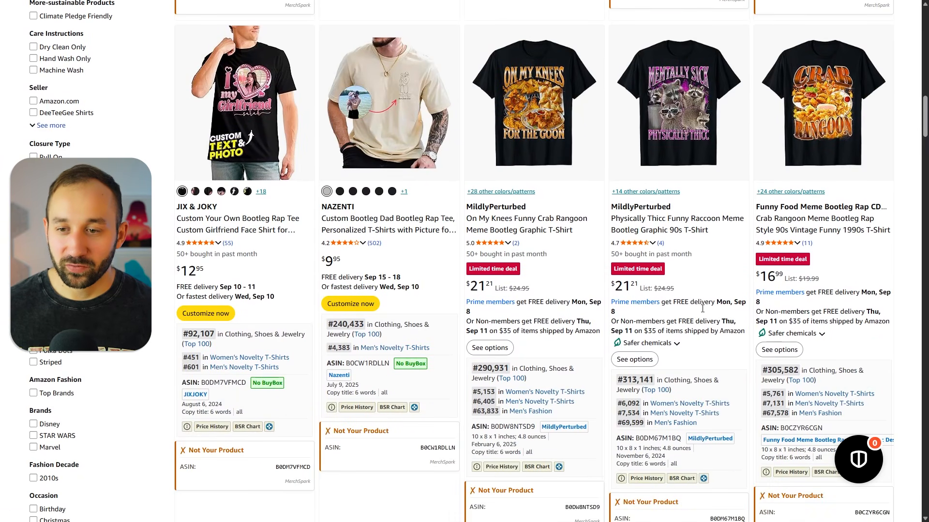
{"action": "scroll", "coordinate": [646, 198], "scroll_direction": "down", "scroll_amount": 4}
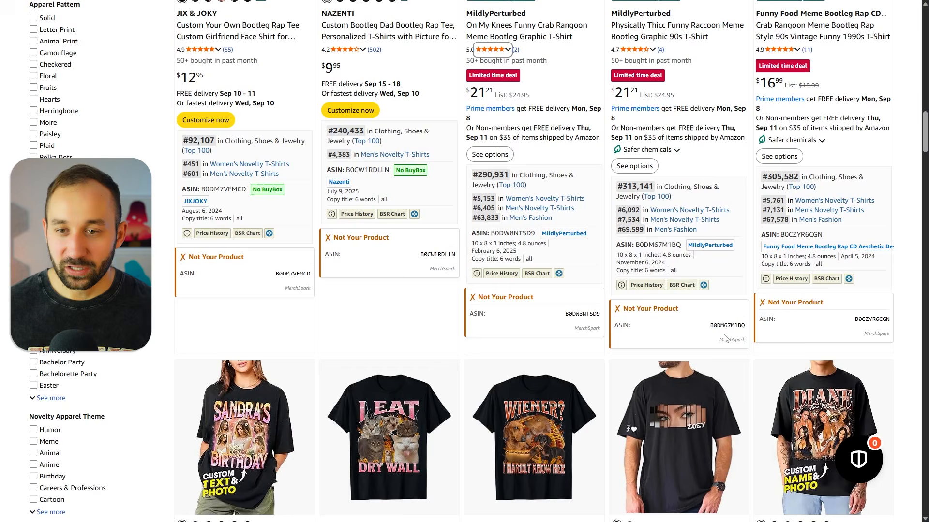
{"action": "scroll", "coordinate": [562, 248], "scroll_direction": "down", "scroll_amount": 3}
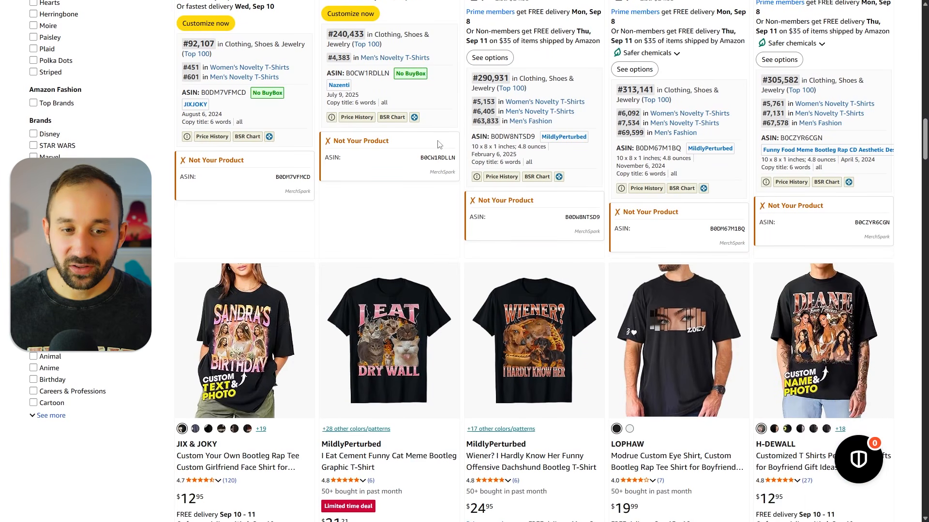
{"action": "scroll", "coordinate": [424, 155], "scroll_direction": "up", "scroll_amount": 5}
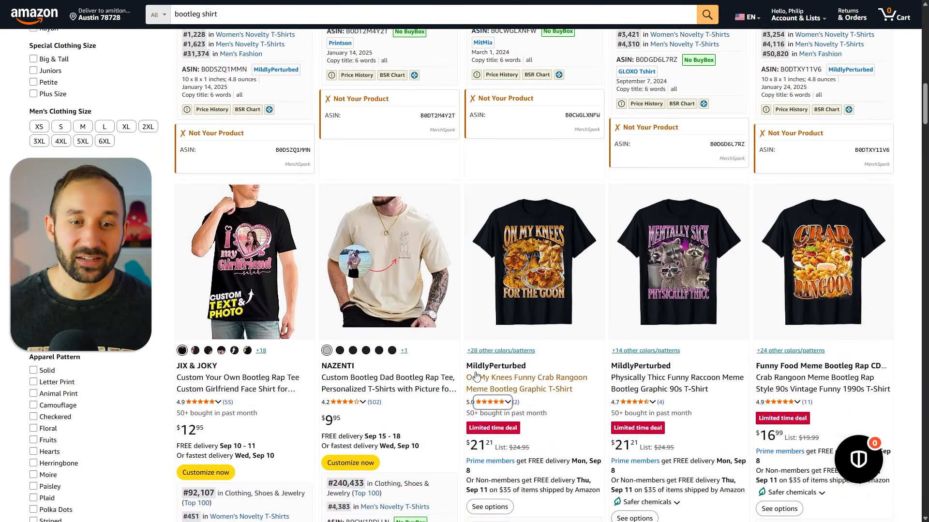
{"action": "scroll", "coordinate": [465, 298], "scroll_direction": "up", "scroll_amount": 3}
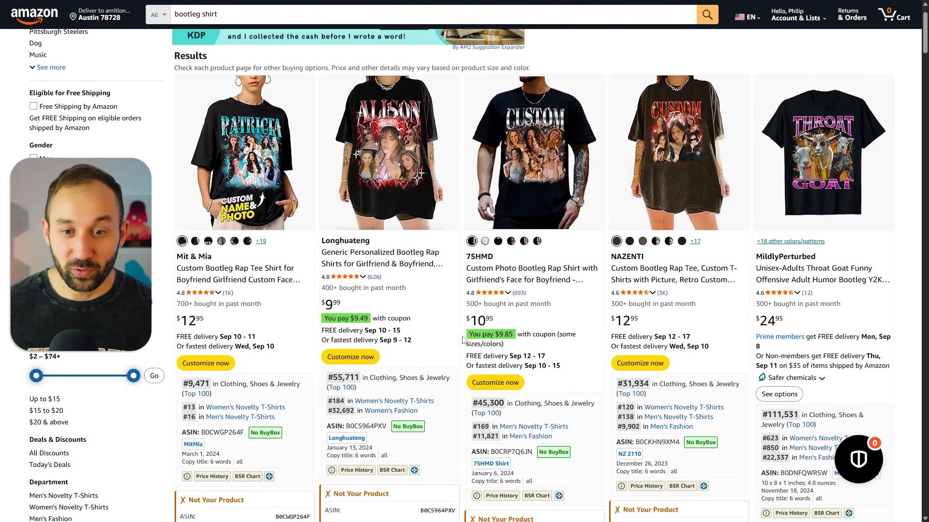
{"action": "scroll", "coordinate": [463, 340], "scroll_direction": "up", "scroll_amount": 2}
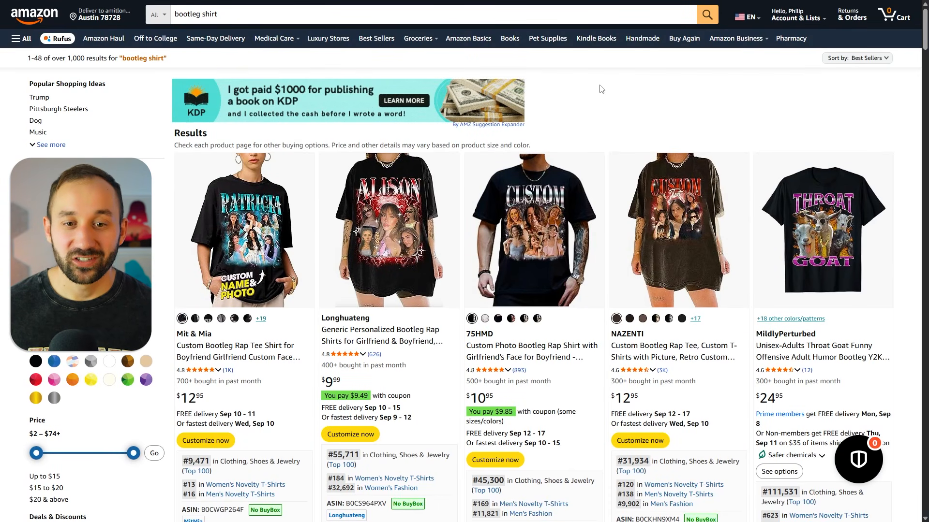
{"action": "scroll", "coordinate": [529, 347], "scroll_direction": "down", "scroll_amount": 3}
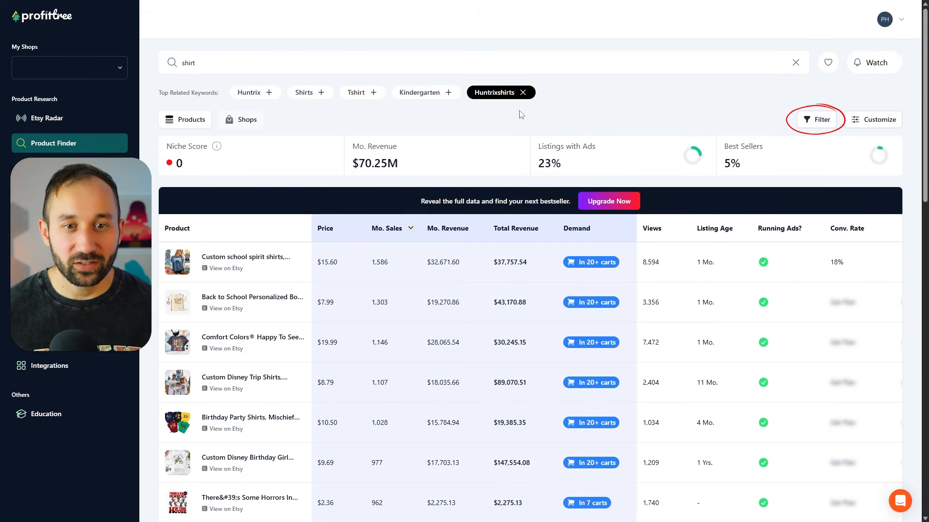
In ProfitTree's product filter, set the maximum listing age to 6 months and require In 20+ Carts Now and Popular in 24h demand.
{"action": "left_click", "coordinate": [822, 121]}
{"action": "scroll", "coordinate": [862, 222], "scroll_direction": "down", "scroll_amount": 3}
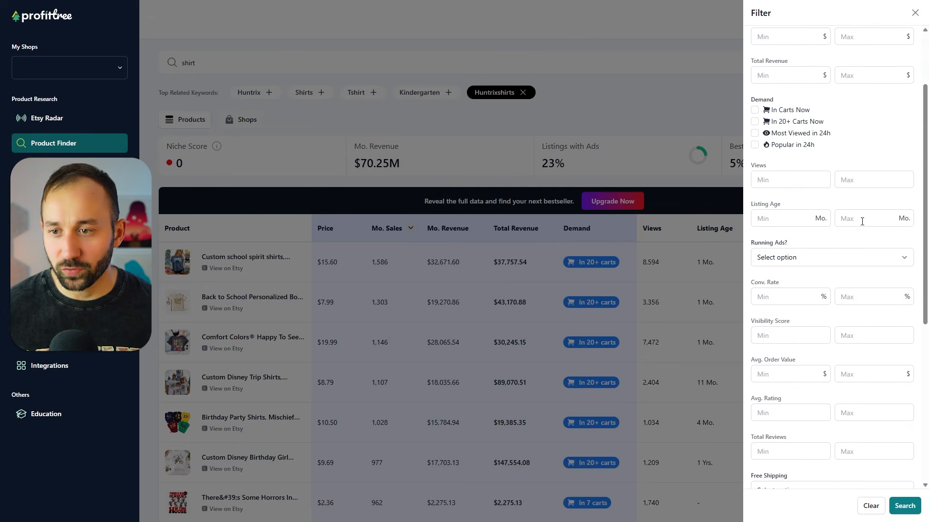
{"action": "left_click", "coordinate": [862, 222]}
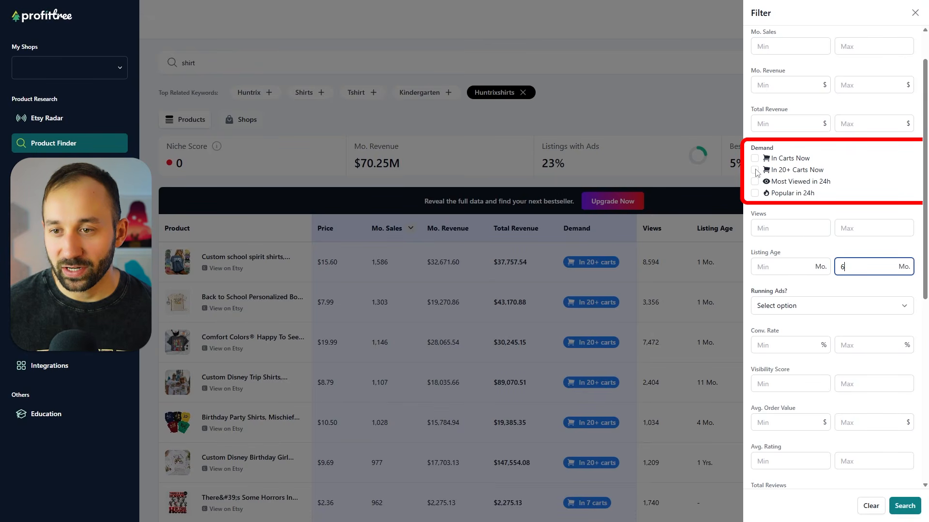
{"action": "left_click", "coordinate": [755, 170]}
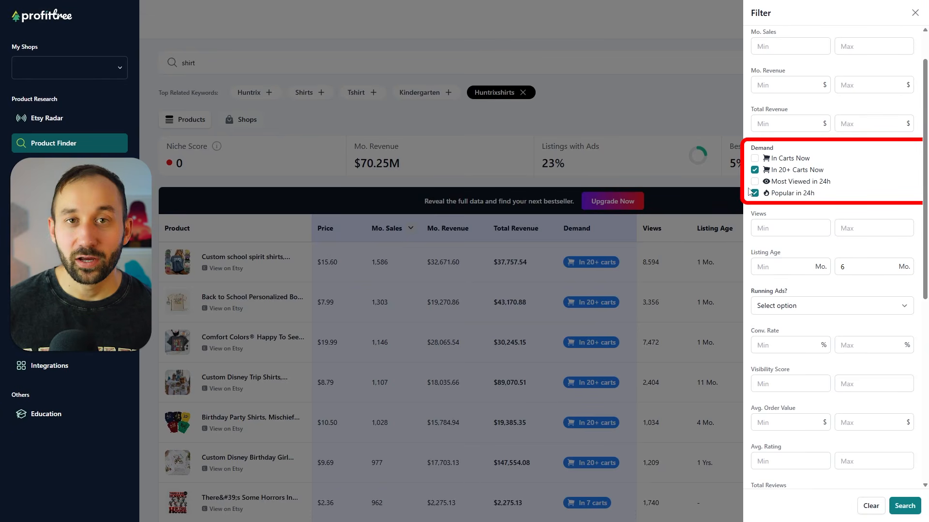
Restrict the listing type to Physical and run the filtered shirt search.
{"action": "scroll", "coordinate": [779, 202], "scroll_direction": "down", "scroll_amount": 4}
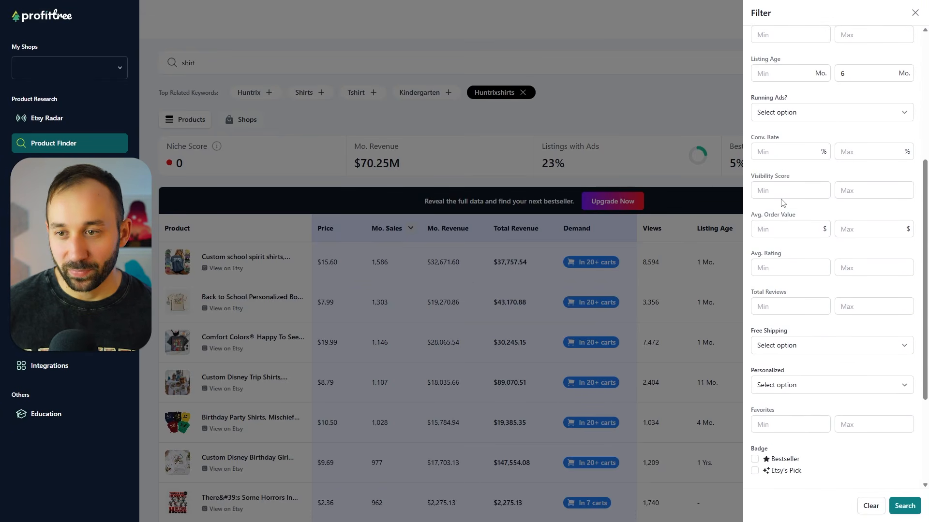
{"action": "scroll", "coordinate": [782, 203], "scroll_direction": "down", "scroll_amount": 3}
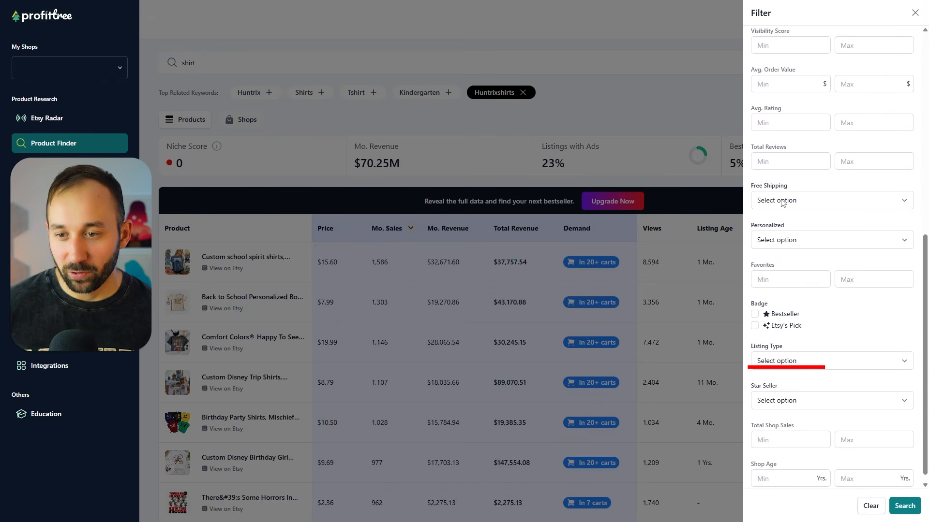
{"action": "left_click", "coordinate": [792, 357]}
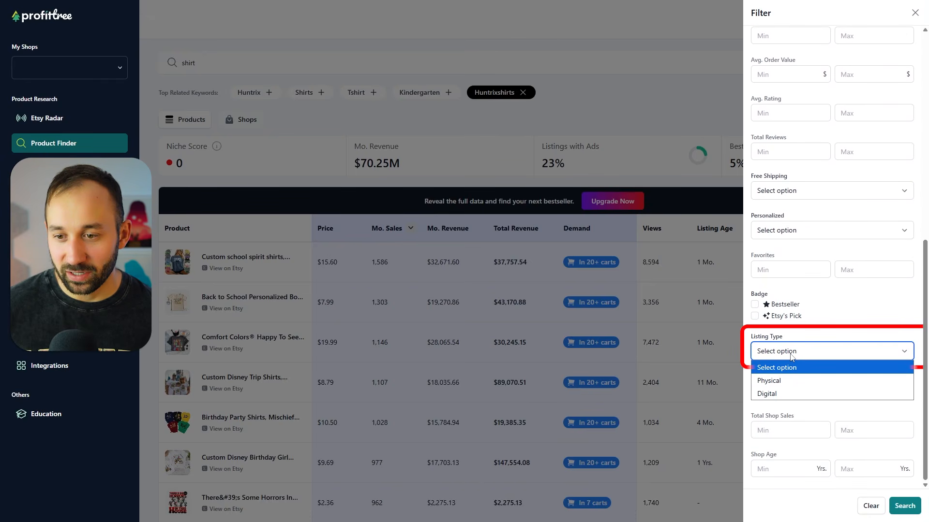
{"action": "left_click", "coordinate": [817, 382]}
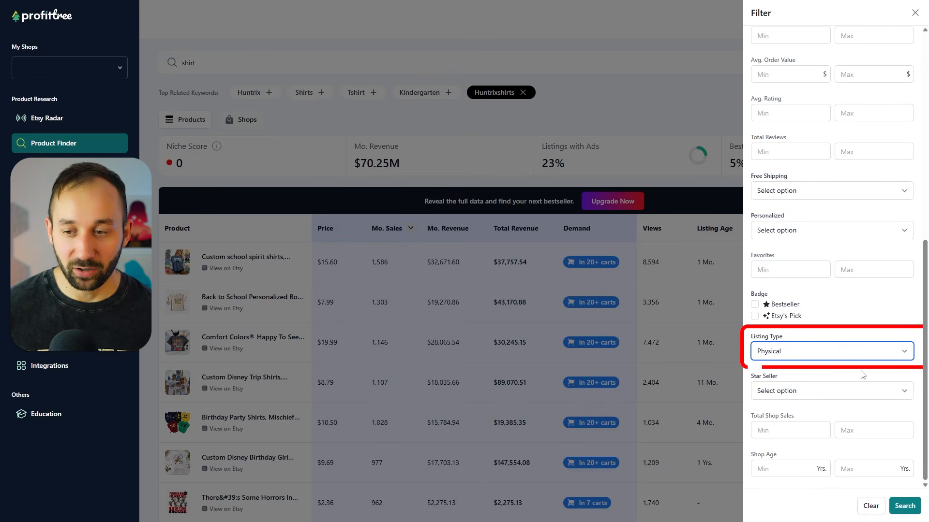
{"action": "left_click", "coordinate": [904, 506]}
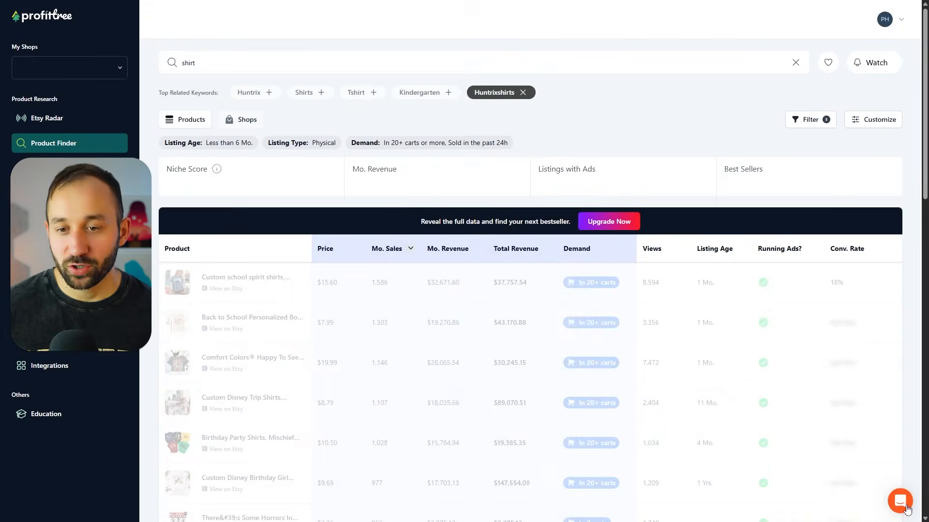
Examine the filtered shirt listings and their price, sales, revenue and demand figures.
{"action": "scroll", "coordinate": [549, 117], "scroll_direction": "down", "scroll_amount": 1}
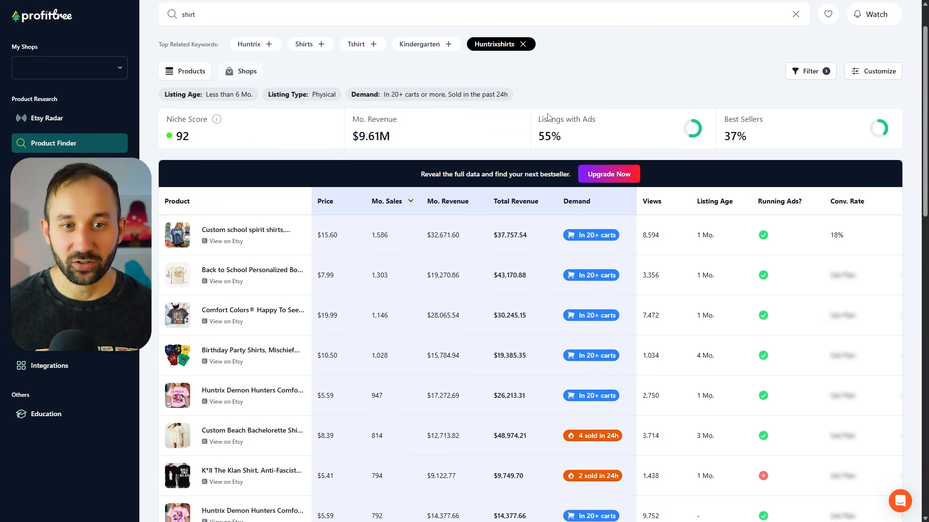
{"action": "scroll", "coordinate": [547, 117], "scroll_direction": "down", "scroll_amount": 1}
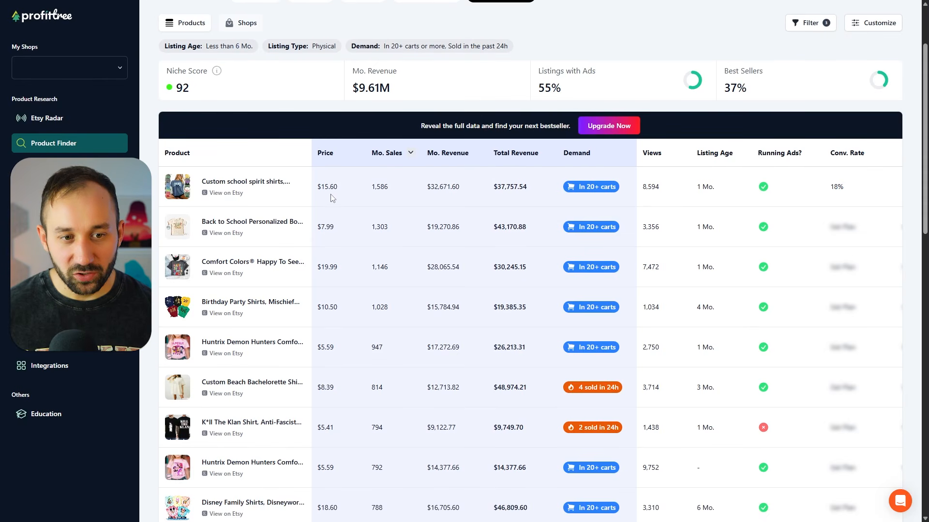
{"action": "scroll", "coordinate": [333, 198], "scroll_direction": "down", "scroll_amount": 1}
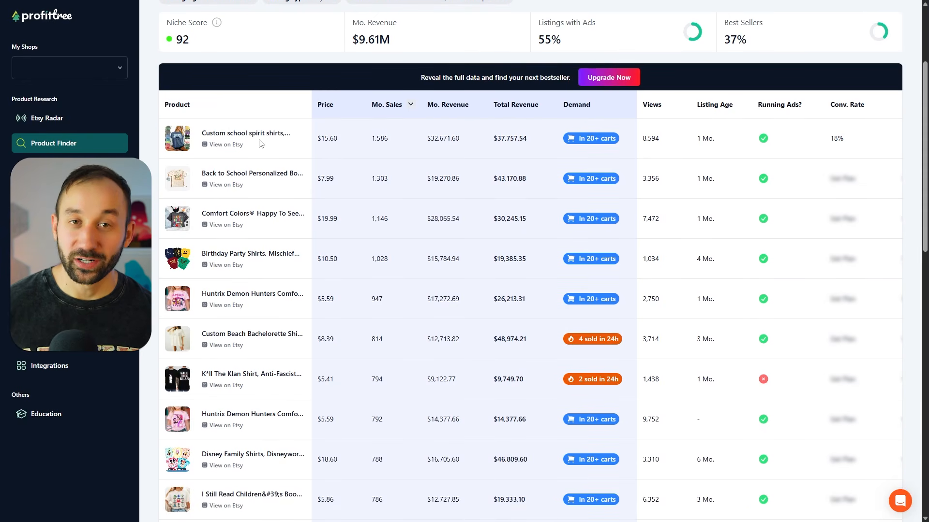
Browse the rest of the filtered shirt results and continue to the next page, comparing product themes, monthly sales and demand.
{"action": "scroll", "coordinate": [264, 143], "scroll_direction": "down", "scroll_amount": 2}
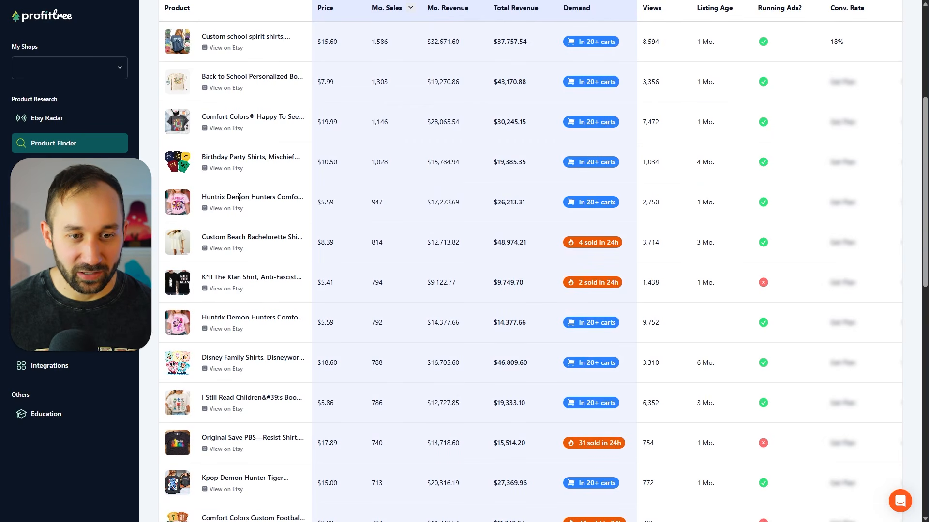
{"action": "scroll", "coordinate": [207, 196], "scroll_direction": "down", "scroll_amount": 1}
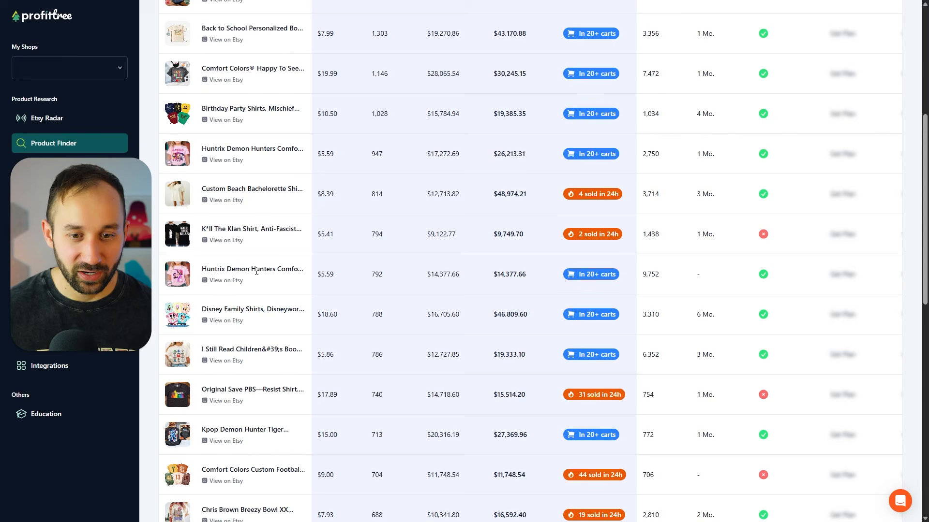
{"action": "scroll", "coordinate": [256, 272], "scroll_direction": "down", "scroll_amount": 2}
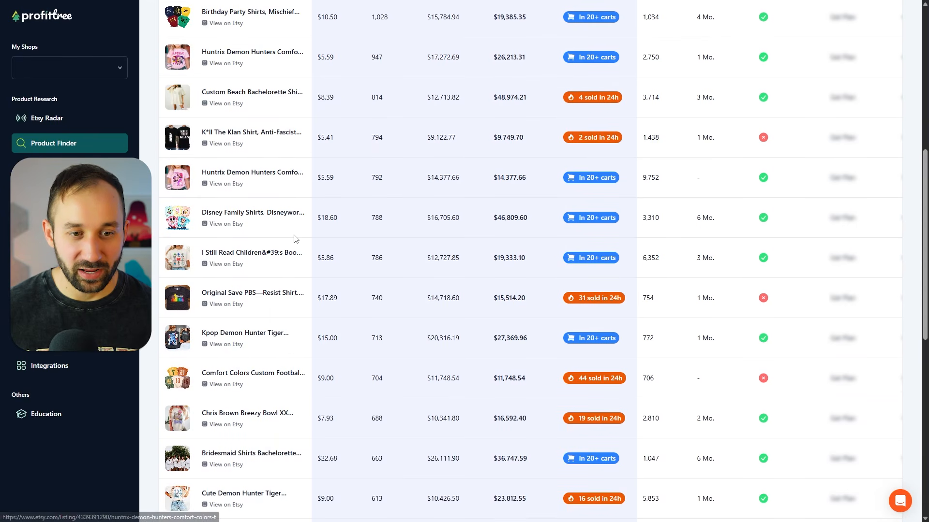
{"action": "scroll", "coordinate": [252, 230], "scroll_direction": "down", "scroll_amount": 2}
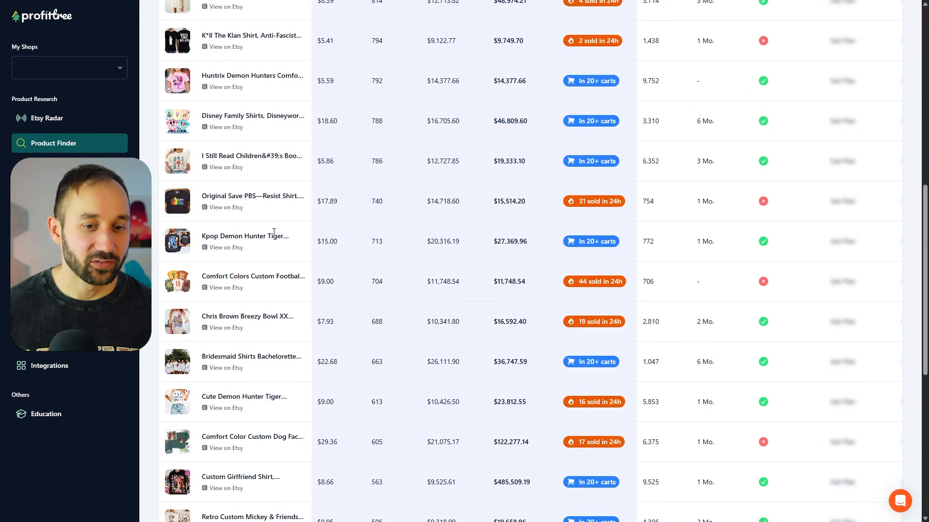
{"action": "scroll", "coordinate": [309, 245], "scroll_direction": "down", "scroll_amount": 2}
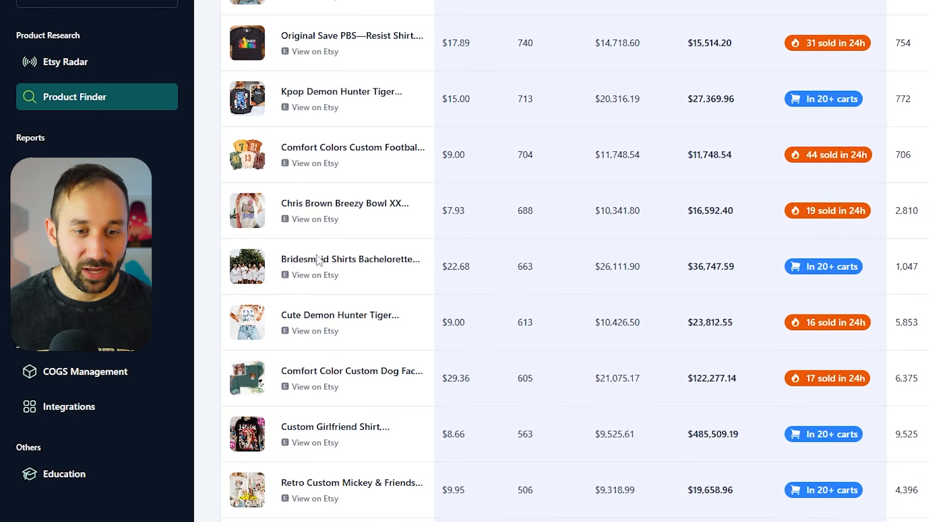
{"action": "scroll", "coordinate": [413, 177], "scroll_direction": "up", "scroll_amount": 1}
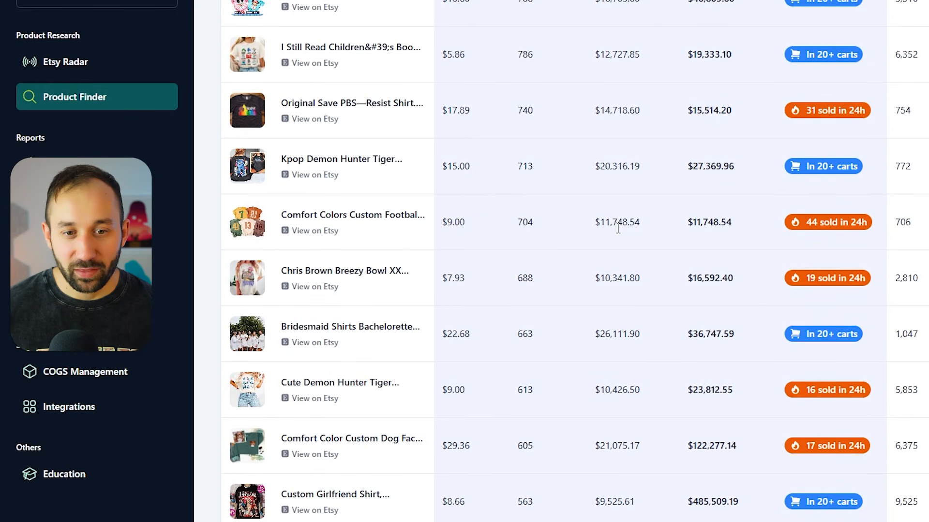
{"action": "scroll", "coordinate": [642, 252], "scroll_direction": "up", "scroll_amount": 1}
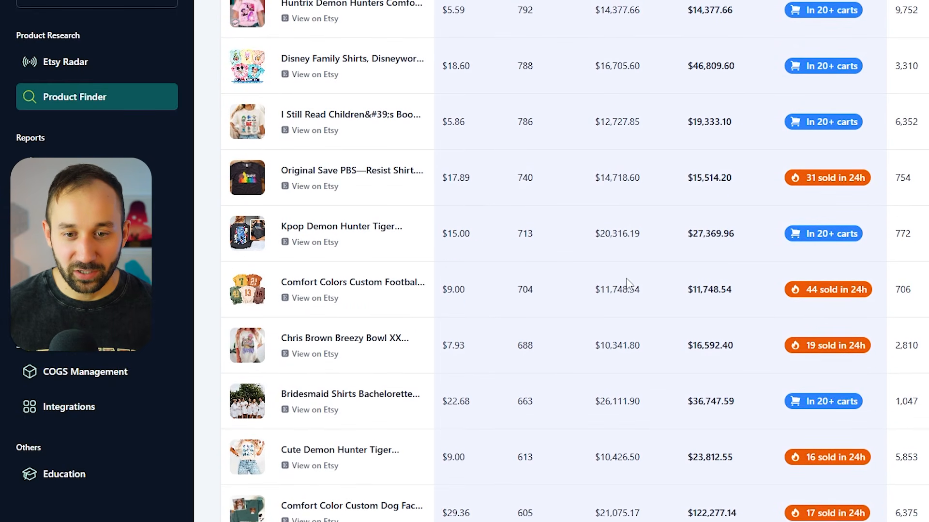
{"action": "scroll", "coordinate": [627, 283], "scroll_direction": "down", "scroll_amount": 1}
{"action": "scroll", "coordinate": [726, 193], "scroll_direction": "down", "scroll_amount": 1}
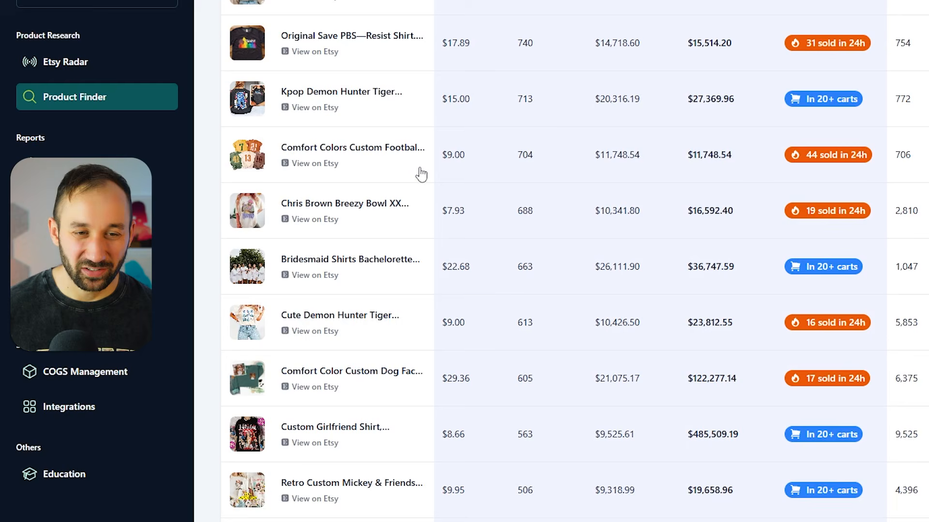
{"action": "scroll", "coordinate": [390, 104], "scroll_direction": "down", "scroll_amount": 4}
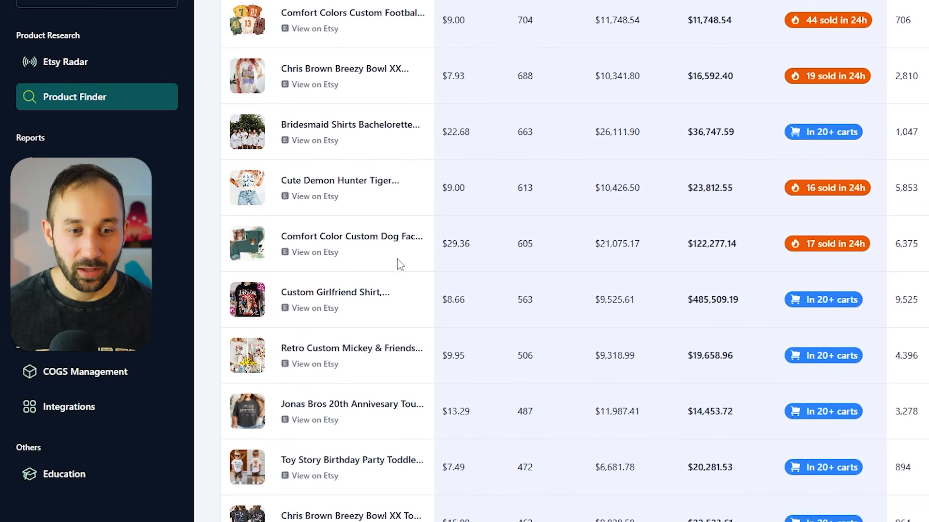
{"action": "scroll", "coordinate": [416, 230], "scroll_direction": "down", "scroll_amount": 3}
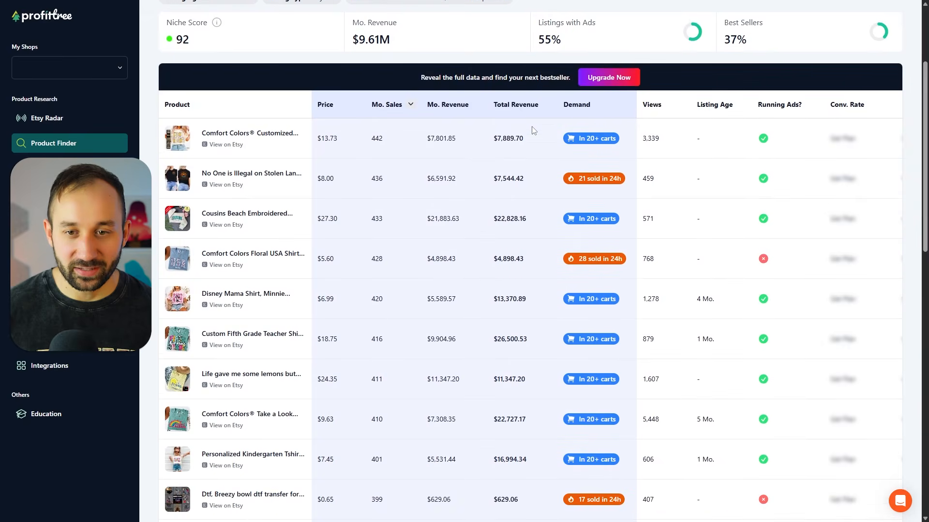
{"action": "scroll", "coordinate": [531, 145], "scroll_direction": "down", "scroll_amount": 1}
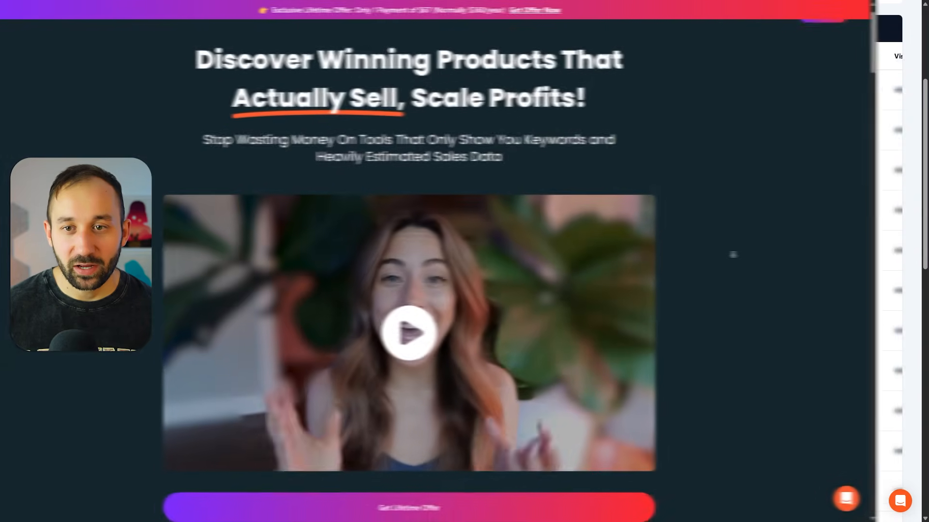
Review ProfitTree's exclusive lifetime offer page, including its price and the list of included features.
{"action": "scroll", "coordinate": [782, 253], "scroll_direction": "down", "scroll_amount": 2}
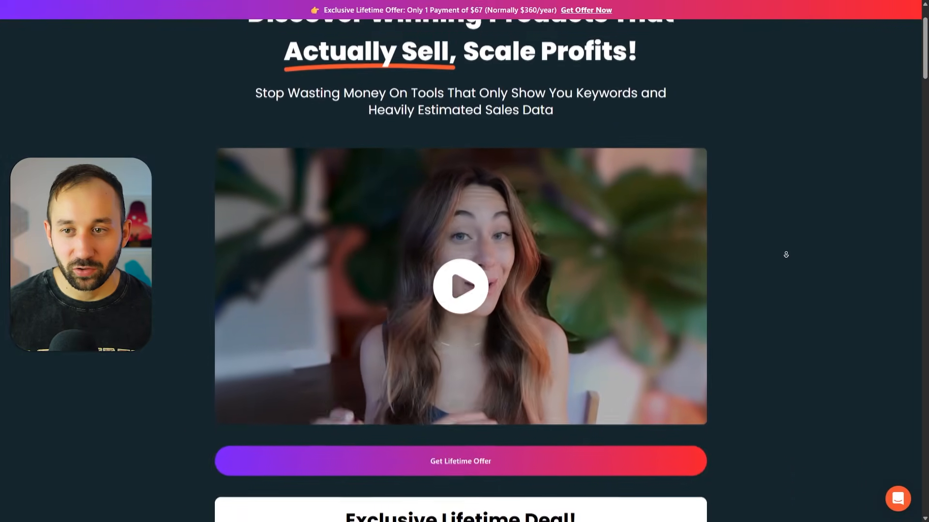
{"action": "scroll", "coordinate": [786, 254], "scroll_direction": "down", "scroll_amount": 3}
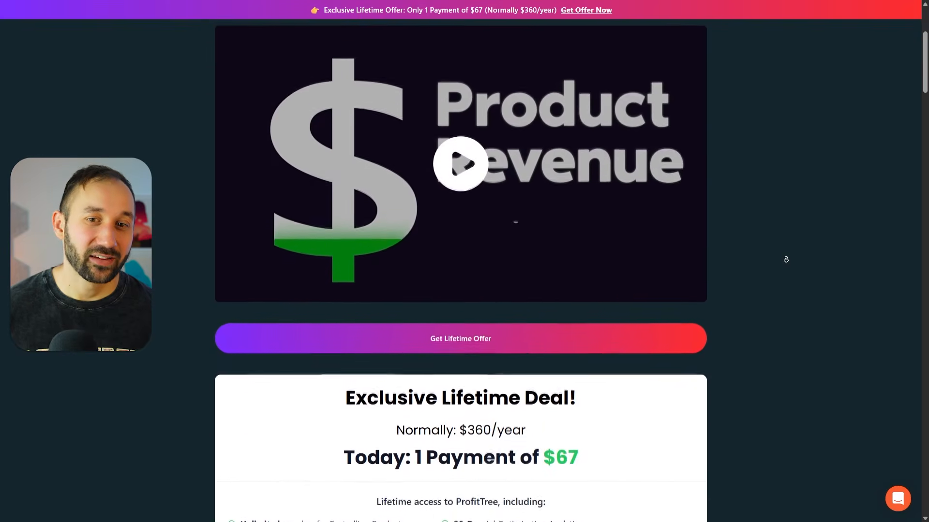
{"action": "scroll", "coordinate": [786, 259], "scroll_direction": "down", "scroll_amount": 3}
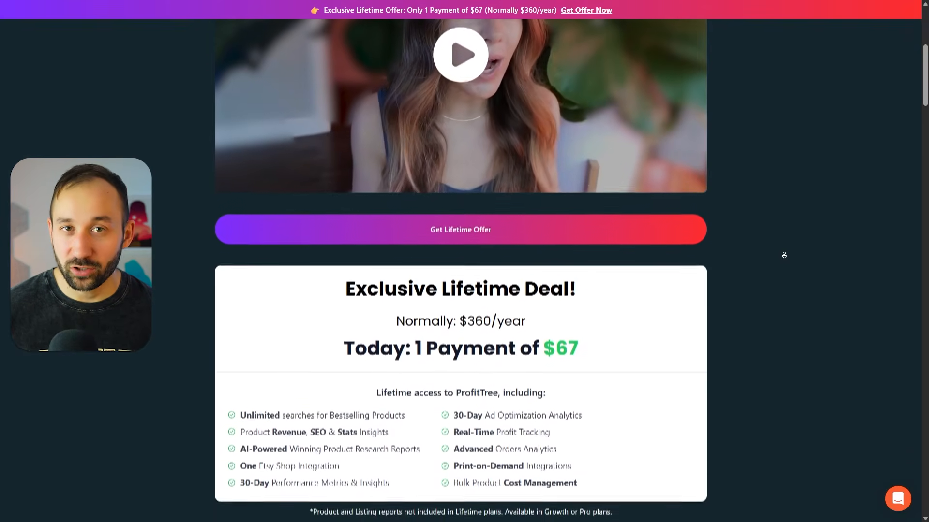
{"action": "scroll", "coordinate": [785, 255], "scroll_direction": "down", "scroll_amount": 2}
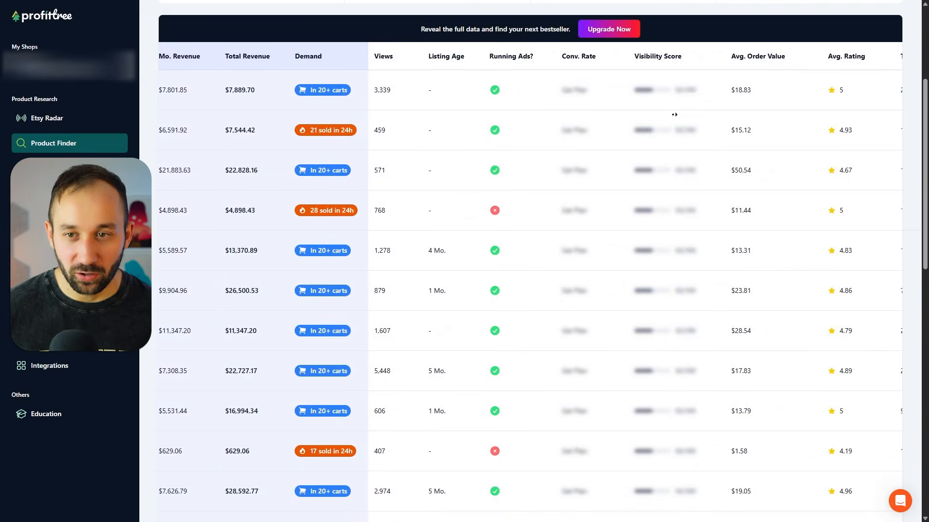
Back in the Product Finder, check the additional order-value and rating columns and look further through the shirt listings.
{"action": "scroll", "coordinate": [674, 115], "scroll_direction": "right", "scroll_amount": 1}
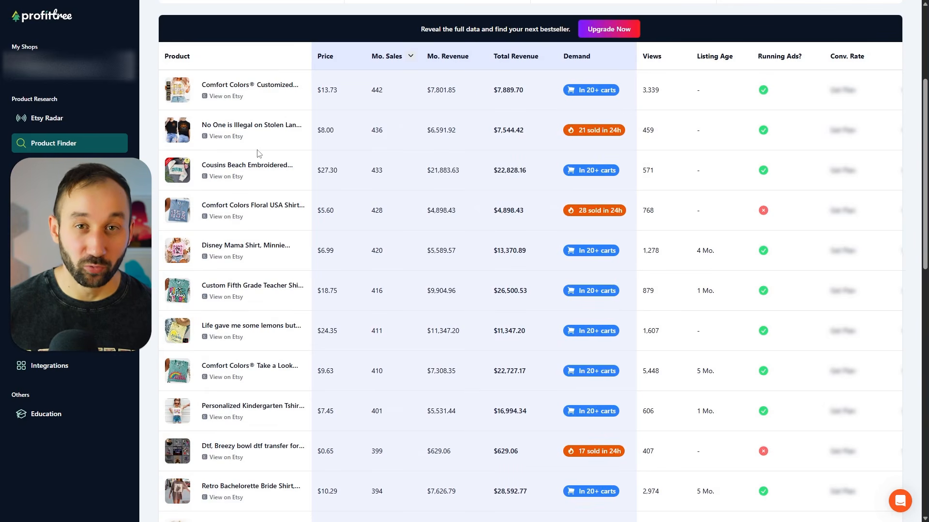
{"action": "scroll", "coordinate": [271, 155], "scroll_direction": "down", "scroll_amount": 8}
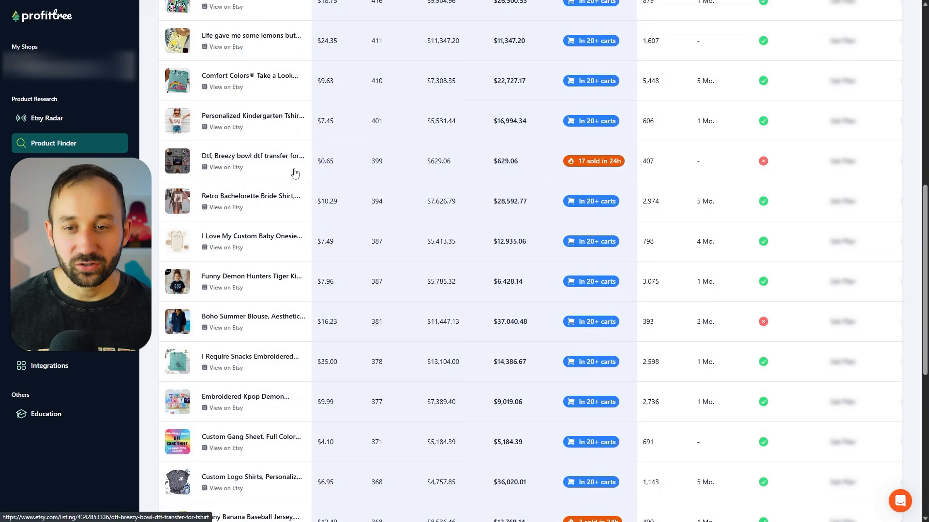
{"action": "scroll", "coordinate": [295, 170], "scroll_direction": "down", "scroll_amount": 5}
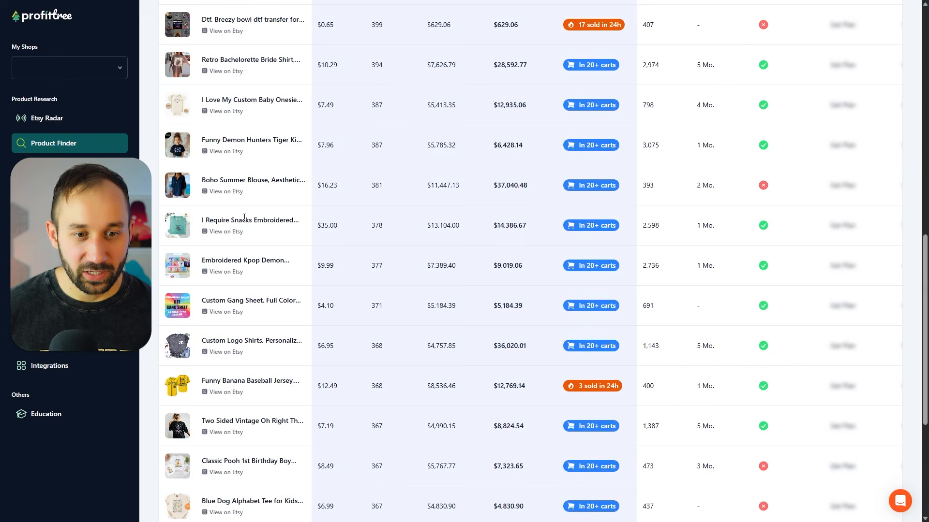
Open the "I Require Snacks" embroidered raccoon tee on Etsy and check its 24-hour purchases and Bestseller badge.
{"action": "left_click", "coordinate": [228, 232]}
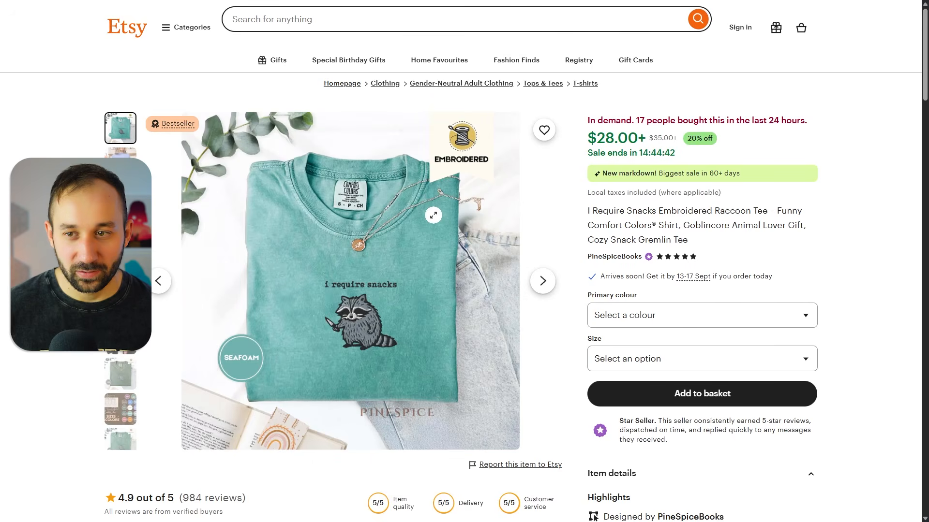
{"action": "left_click_drag", "start_coordinate": [662, 120], "coordinate": [793, 125]}
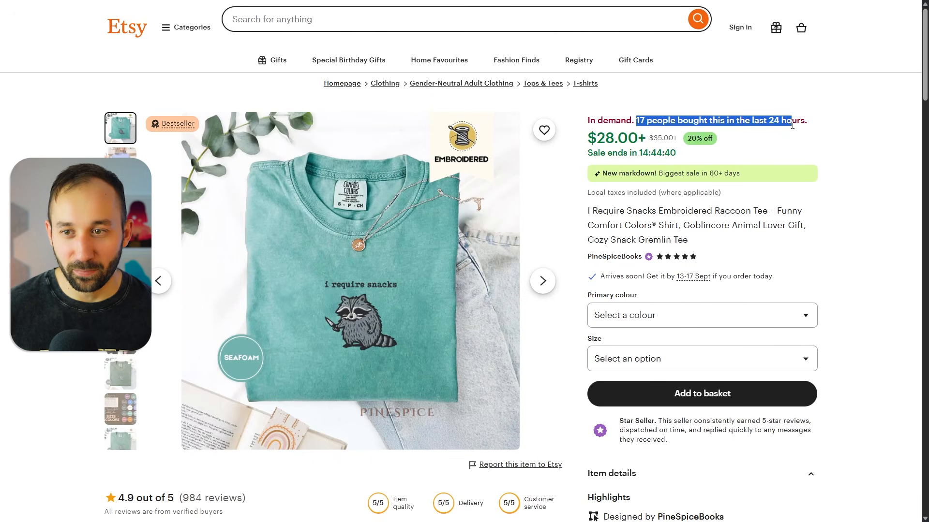
{"action": "left_click", "coordinate": [687, 119]}
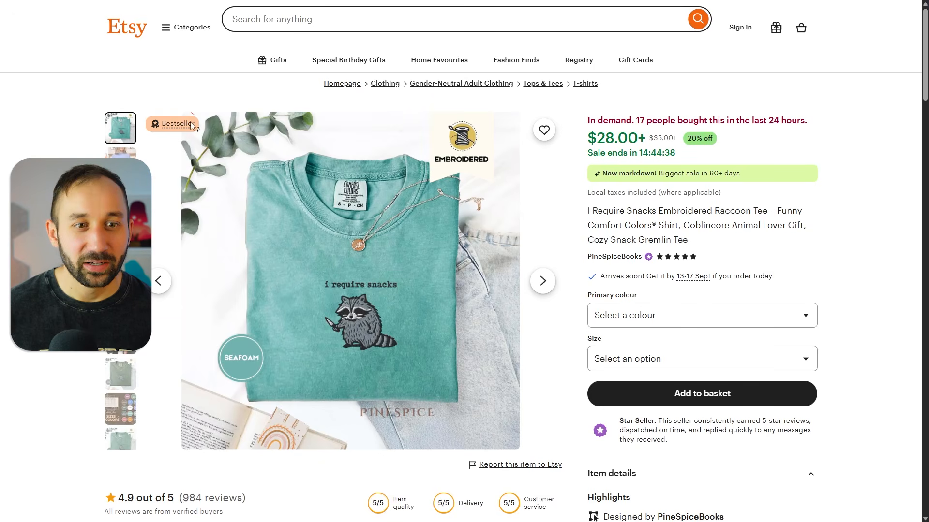
{"action": "mouse_move", "coordinate": [186, 126]}
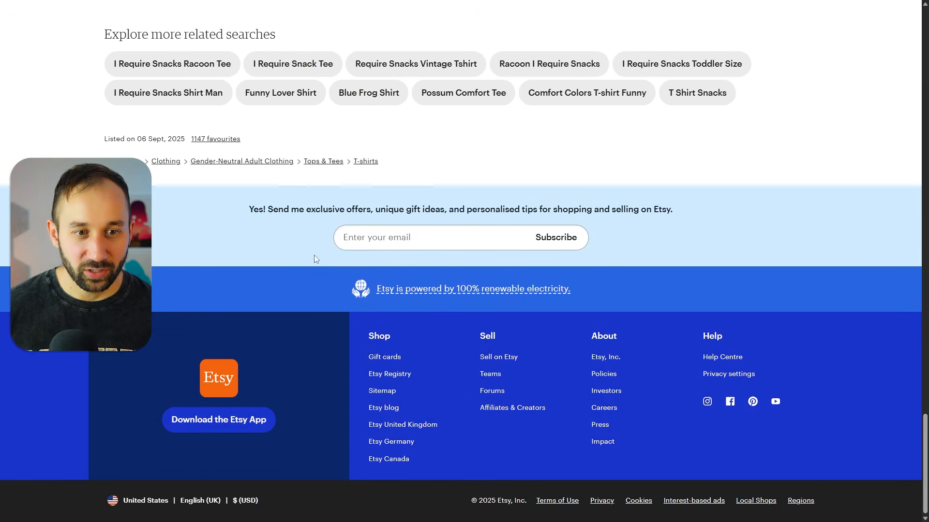
Check the raccoon tee's listing date and favourites count, and look through its other product photos.
{"action": "scroll", "coordinate": [210, 206], "scroll_direction": "up", "scroll_amount": 1}
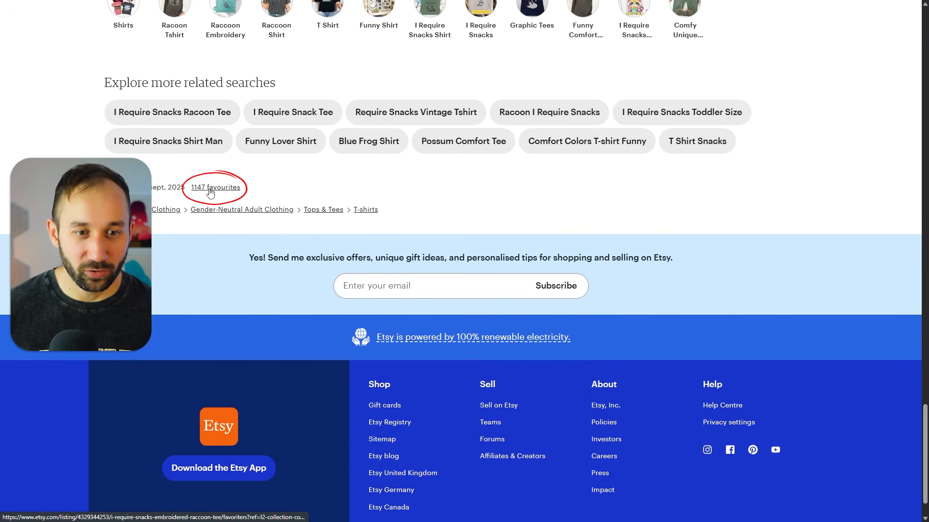
{"action": "scroll", "coordinate": [794, 306], "scroll_direction": "up", "scroll_amount": 1}
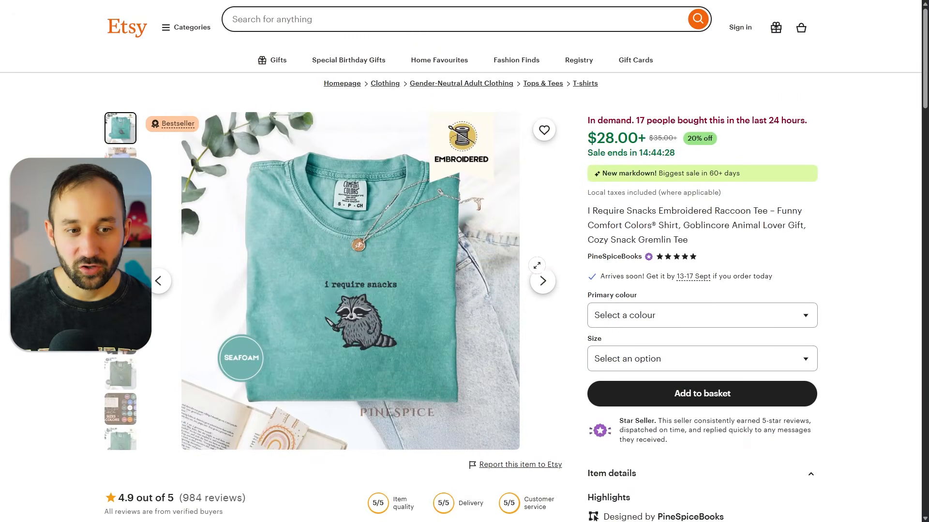
{"action": "left_click", "coordinate": [551, 289]}
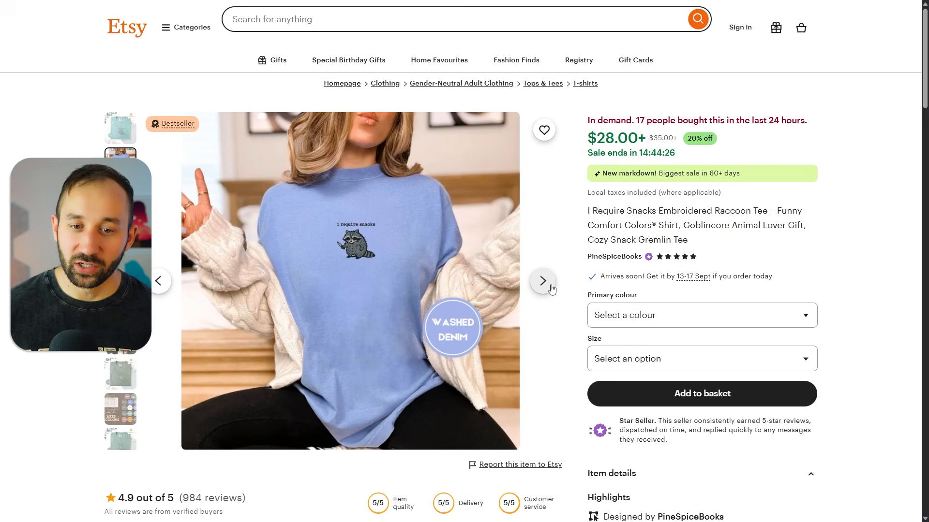
{"action": "left_click", "coordinate": [552, 289]}
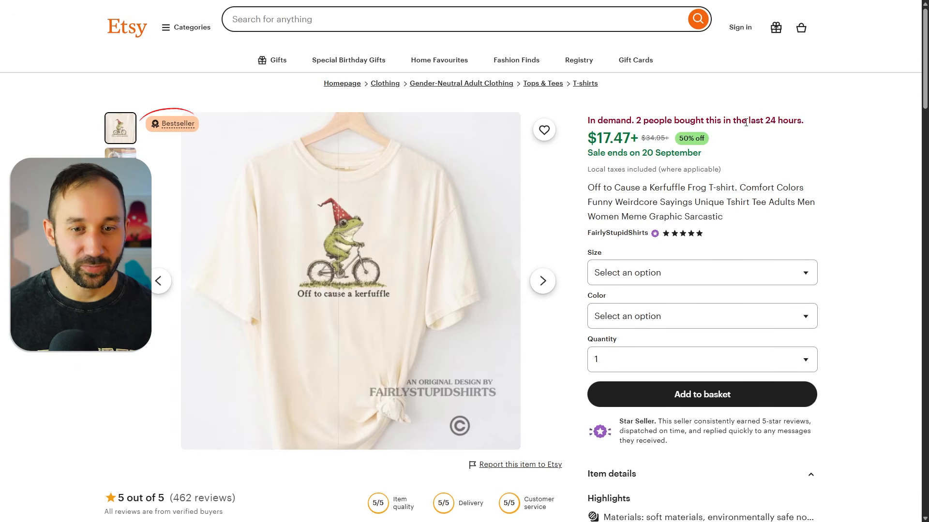
Check the Bestseller badge and listing details of the "Off to Cause a Kerfuffle" frog T-shirt.
{"action": "mouse_move", "coordinate": [188, 125]}
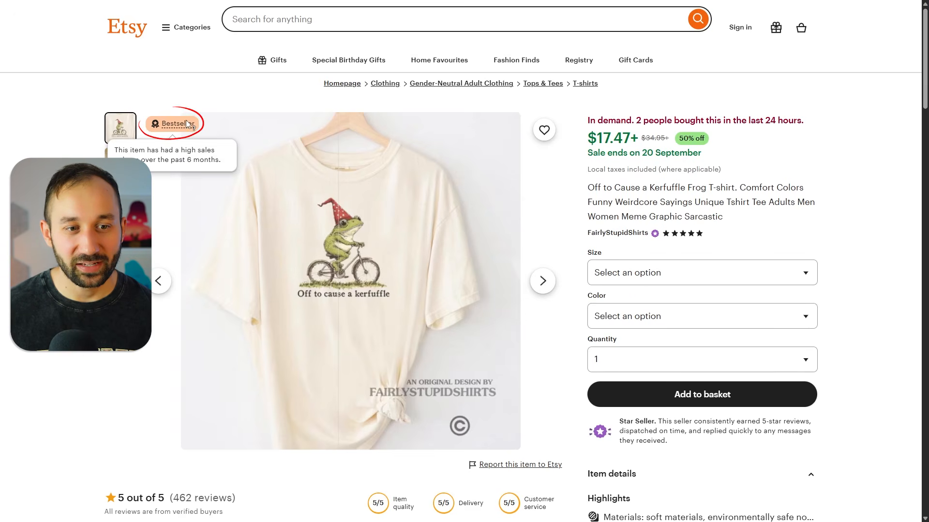
{"action": "scroll", "coordinate": [448, 225], "scroll_direction": "down", "scroll_amount": 1}
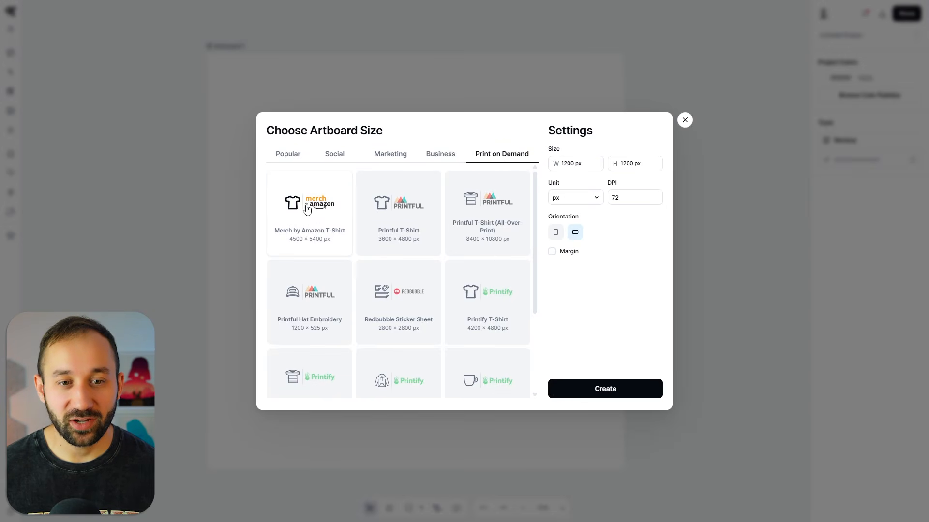
In Kittl, create a Merch by Amazon T-Shirt artboard of 4500 × 5400 px and dismiss the templates.
{"action": "left_click", "coordinate": [318, 222]}
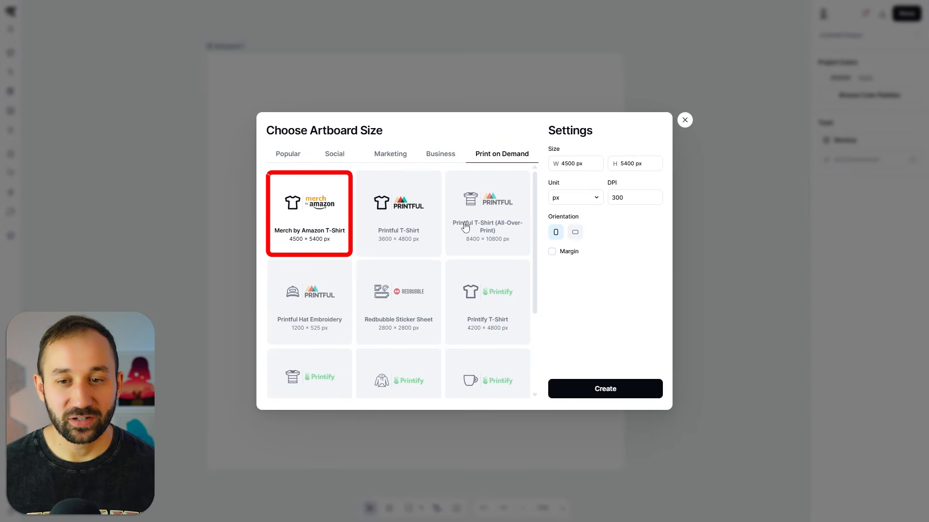
{"action": "left_click", "coordinate": [634, 391]}
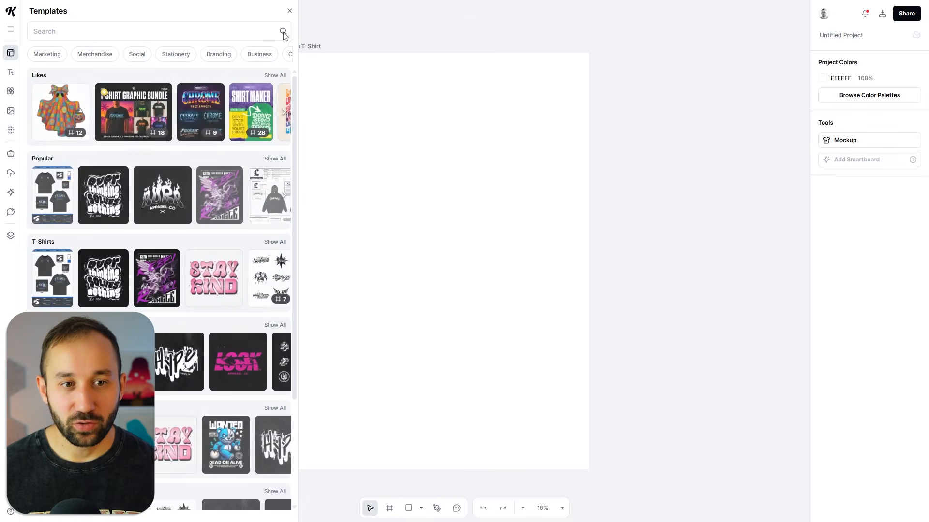
{"action": "left_click", "coordinate": [289, 11]}
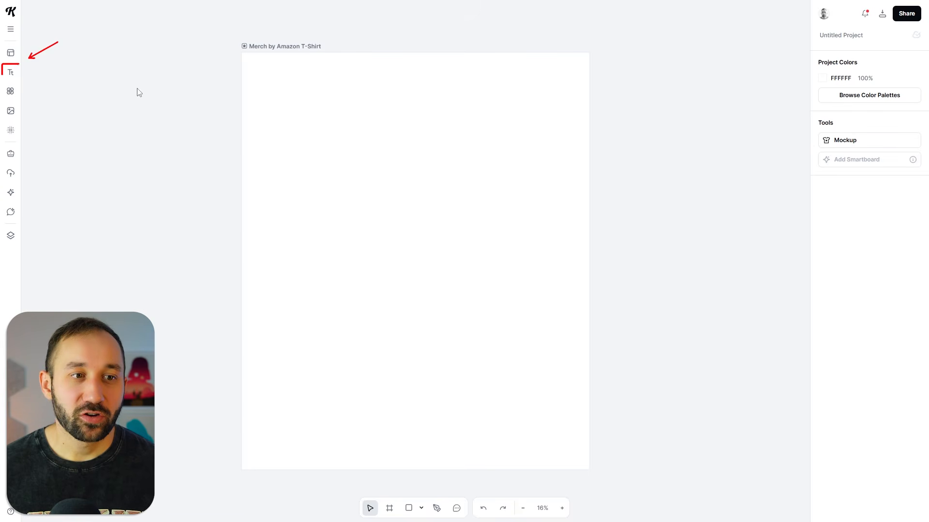
Add a headline text to the artboard and enlarge it to about 3738 × 1014 px near the artboard's upper edge.
{"action": "left_click", "coordinate": [10, 73]}
{"action": "left_click", "coordinate": [106, 33]}
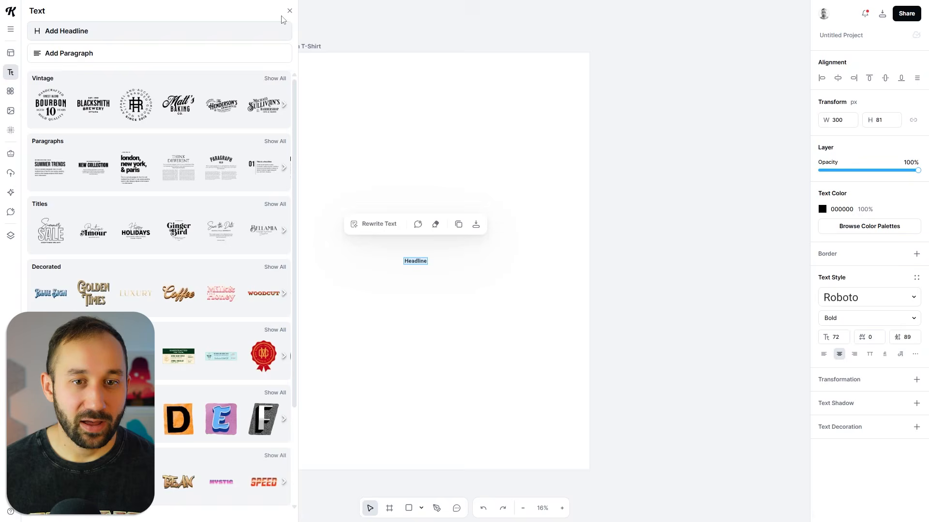
{"action": "left_click", "coordinate": [289, 11]}
{"action": "left_click_drag", "start_coordinate": [355, 246], "coordinate": [598, 170]}
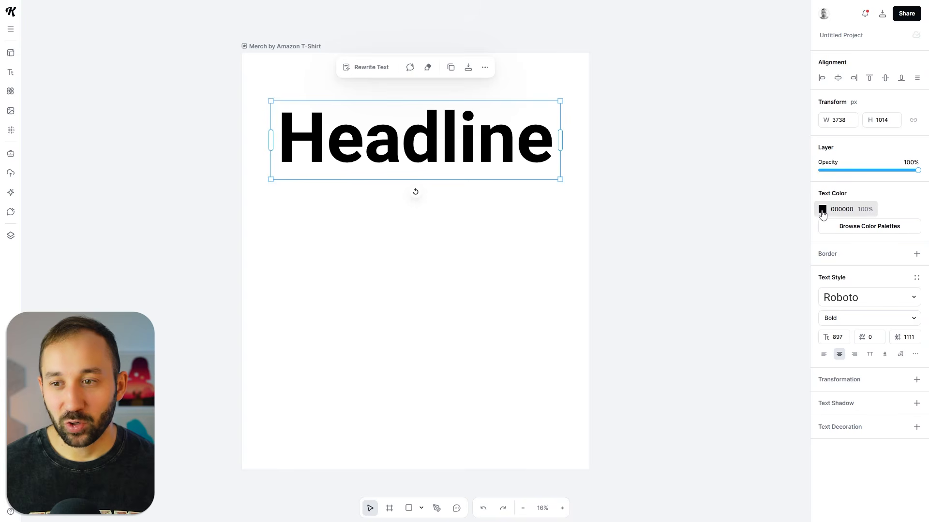
Set the headline's text colour to light grey DEDEDE and select the Merch by Amazon T-Shirt artboard.
{"action": "left_click", "coordinate": [823, 211]}
{"action": "left_click_drag", "start_coordinate": [690, 242], "coordinate": [660, 249]}
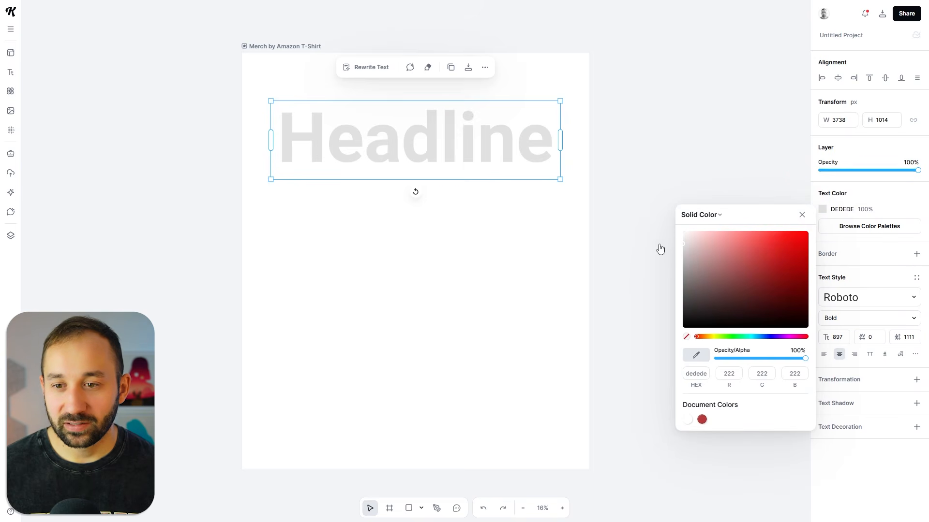
{"action": "left_click", "coordinate": [293, 45]}
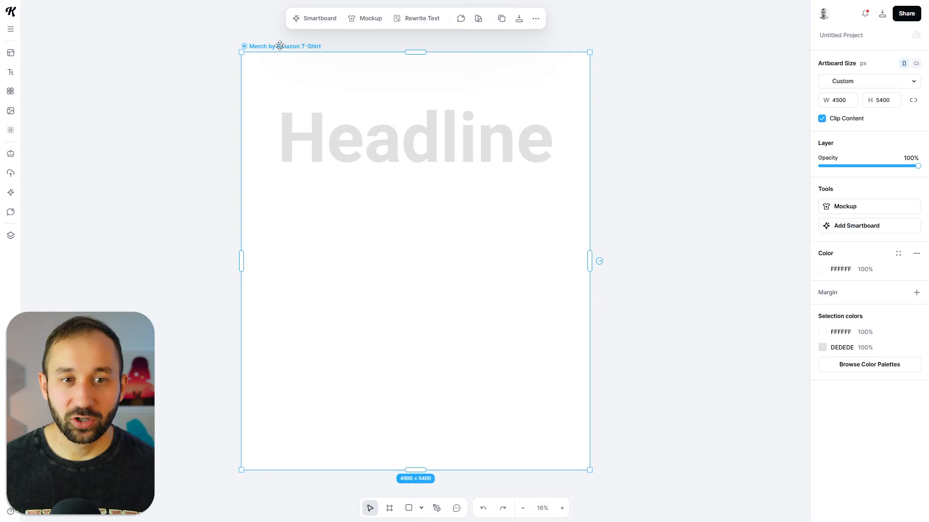
Set the Merch by Amazon T-Shirt artboard's background colour to black 000000.
{"action": "left_click", "coordinate": [266, 38]}
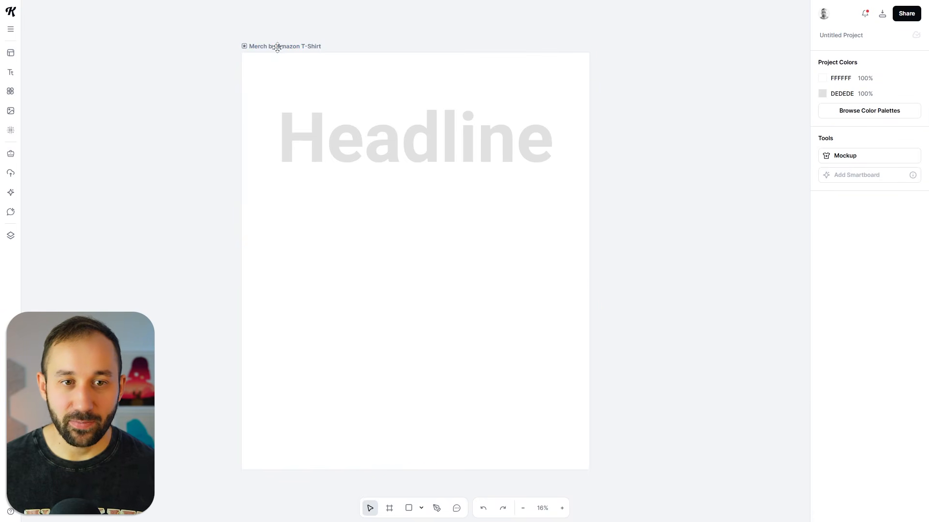
{"action": "left_click", "coordinate": [281, 46]}
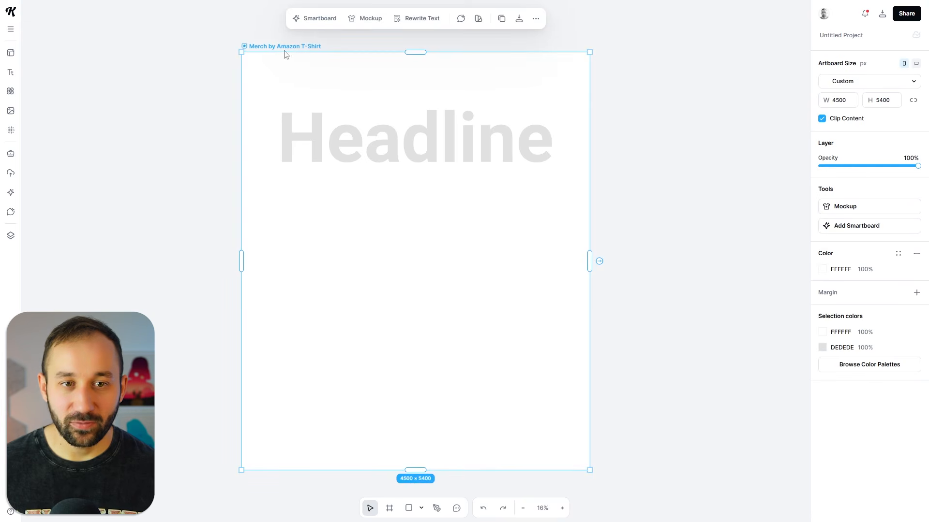
{"action": "left_click", "coordinate": [822, 269]}
{"action": "left_click", "coordinate": [700, 382]}
{"action": "left_click_drag", "start_coordinate": [695, 390], "coordinate": [620, 440]}
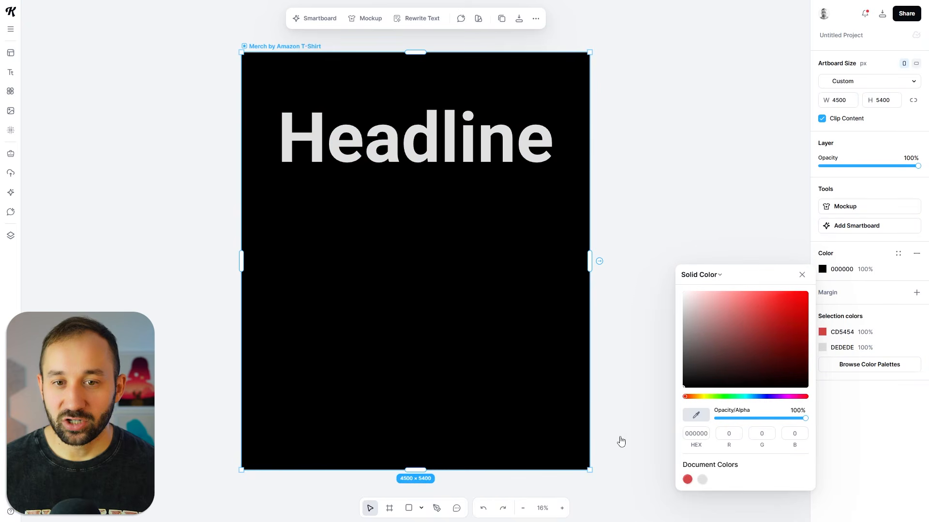
Move the headline closer to the artboard's upper edge, replace its text with "I REQUIRE" and widen its box to about 4273 px.
{"action": "left_click_drag", "start_coordinate": [489, 145], "coordinate": [496, 113]}
{"action": "double_click", "coordinate": [490, 115]}
{"action": "double_click", "coordinate": [491, 111]}
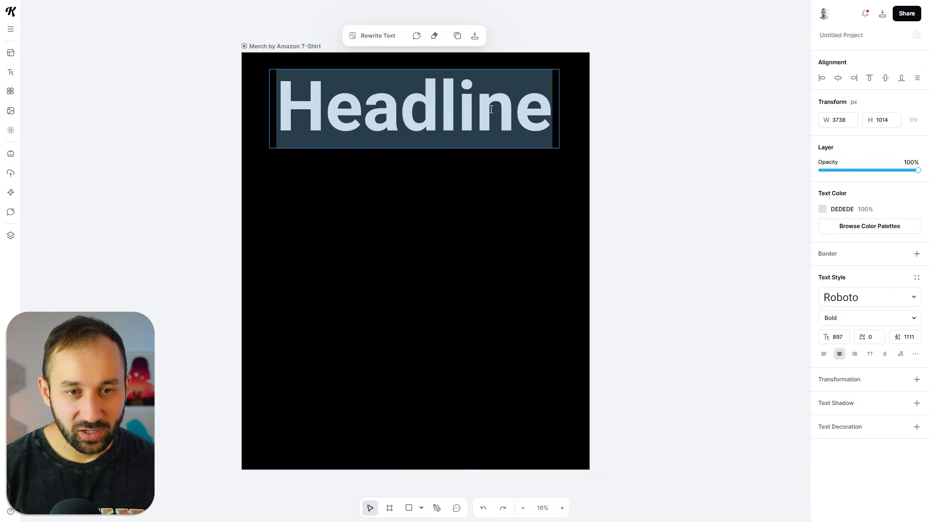
{"action": "type", "text": "I REQUIRE"}
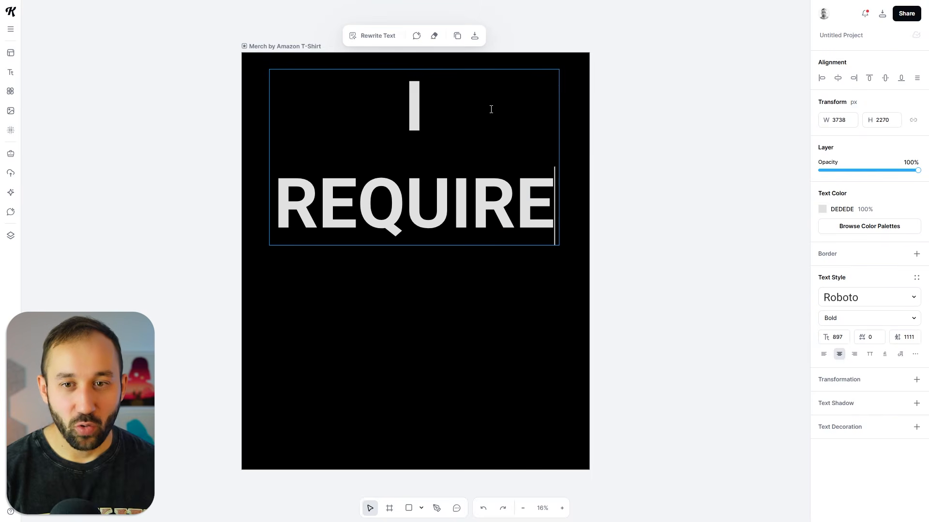
{"action": "left_click", "coordinate": [607, 145]}
{"action": "left_click", "coordinate": [556, 187]}
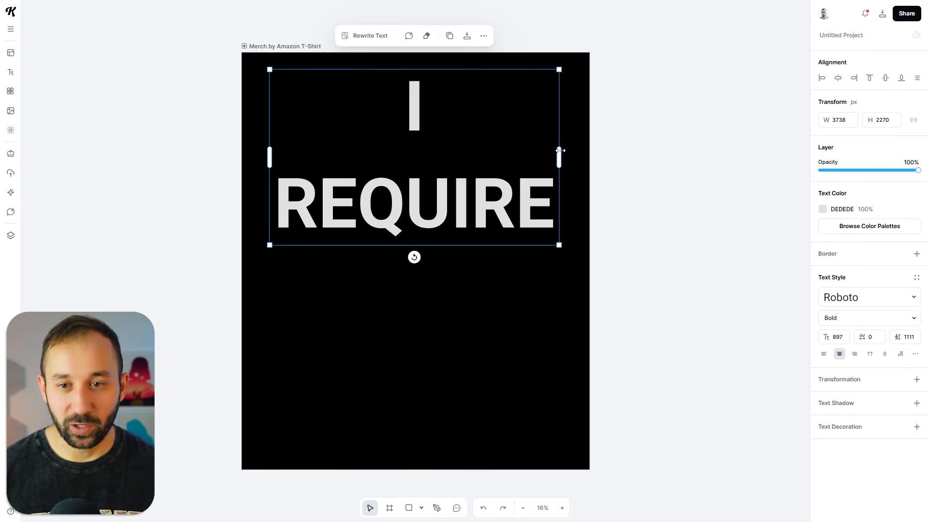
{"action": "left_click_drag", "start_coordinate": [560, 150], "coordinate": [602, 151]}
Duplicate the "I REQUIRE" text near the artboard's lower edge, change the copy to "SNACKS" and space the two lines further apart.
{"action": "left_click_drag", "start_coordinate": [570, 110], "coordinate": [553, 384]}
{"action": "double_click", "coordinate": [498, 379]}
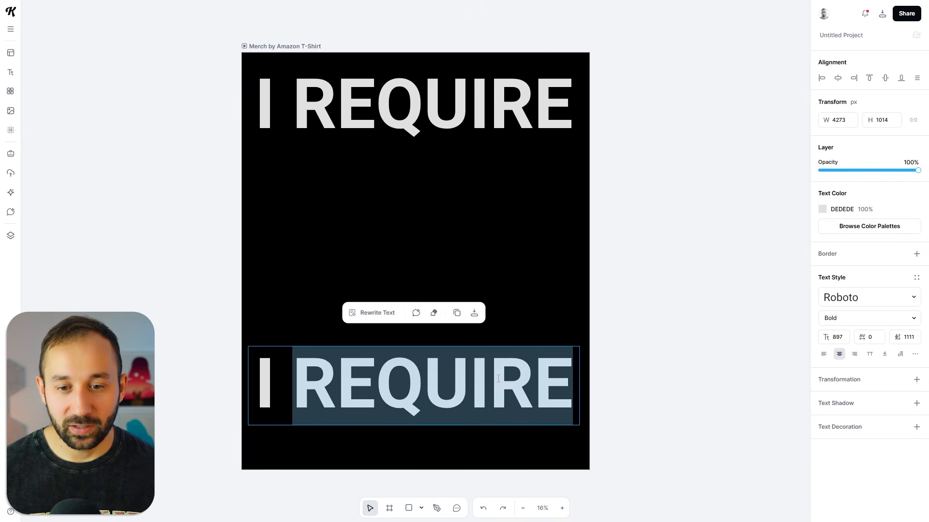
{"action": "key", "text": "ctrl+a"}
{"action": "type", "text": "SNACLS"}
{"action": "key", "text": "BackSpace"}
{"action": "key", "text": "BackSpace"}
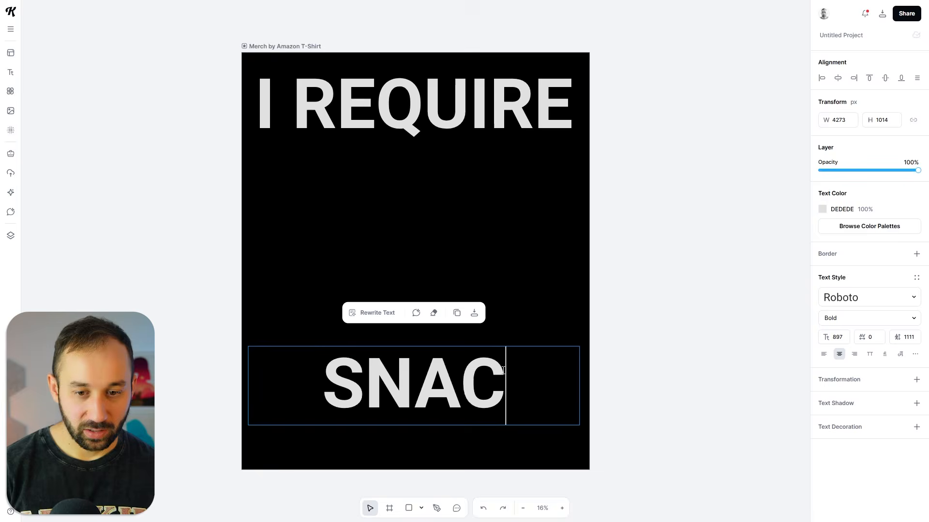
{"action": "type", "text": "KS"}
{"action": "key", "text": "Escape"}
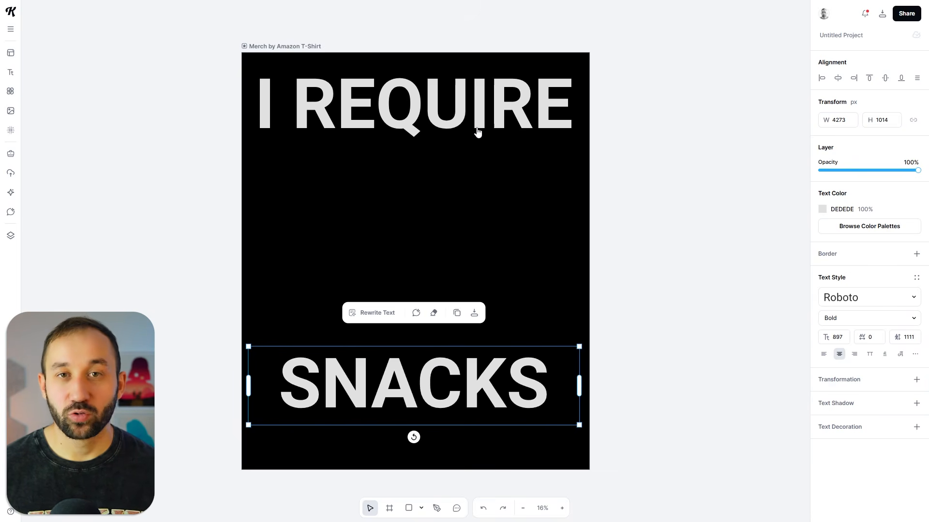
{"action": "left_click", "coordinate": [496, 127]}
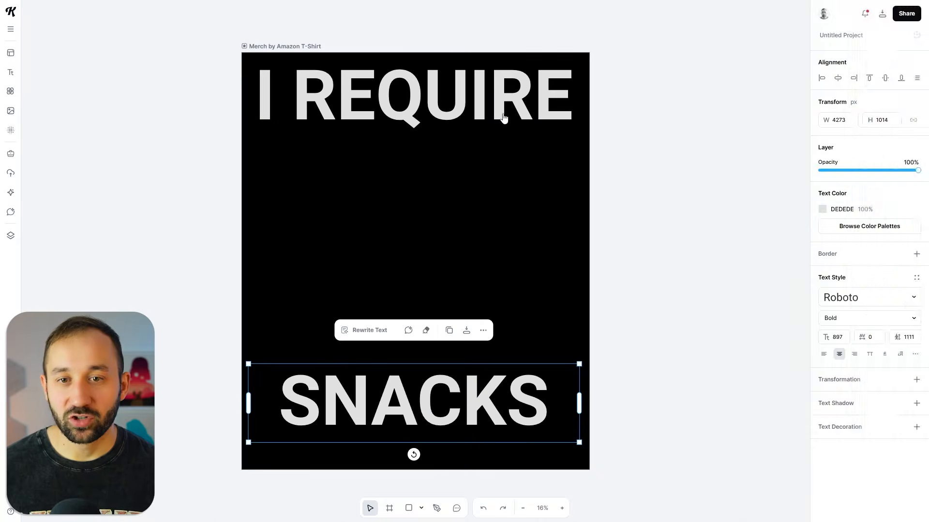
Try the Regarde typeface on both text lines, then set them both to Mogan.
{"action": "left_click_drag", "start_coordinate": [655, 424], "coordinate": [220, 84]}
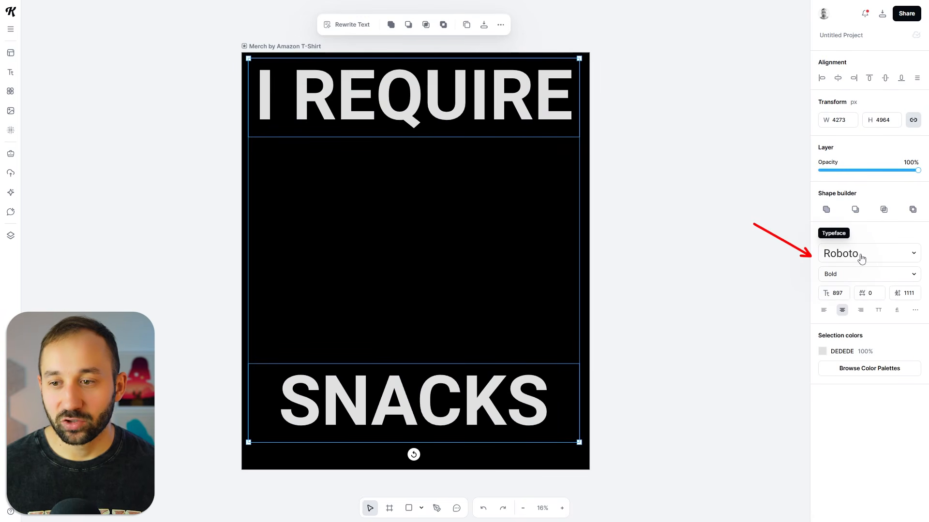
{"action": "left_click", "coordinate": [867, 257]}
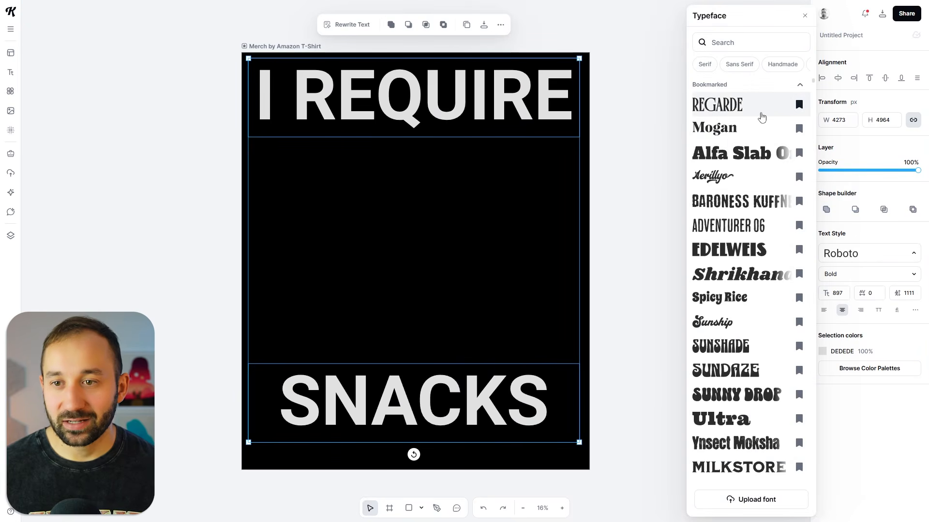
{"action": "left_click", "coordinate": [762, 117]}
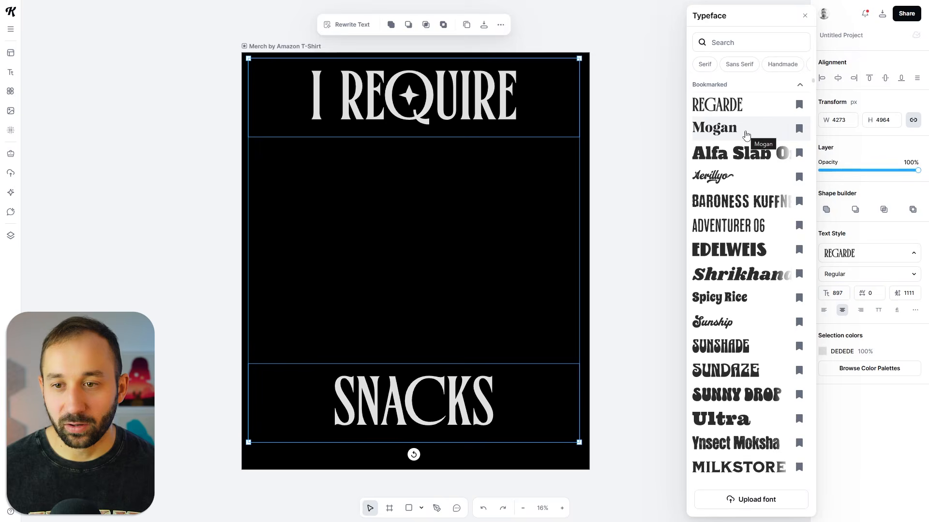
{"action": "left_click", "coordinate": [746, 135]}
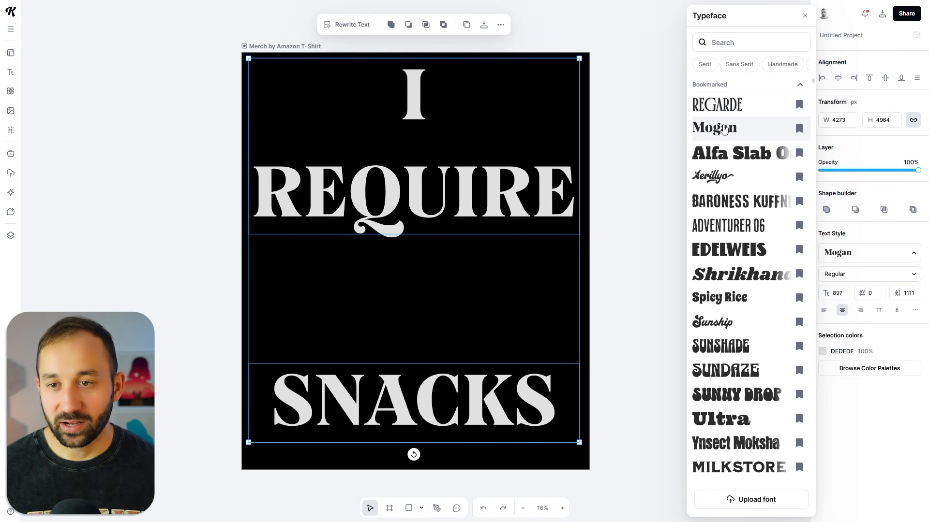
Fit "I REQUIRE" on one line at about 4330 × 900 px and enlarge "SNACKS" to about 4470 × 1108 px, centring both horizontally.
{"action": "left_click", "coordinate": [640, 177]}
{"action": "left_click", "coordinate": [574, 177]}
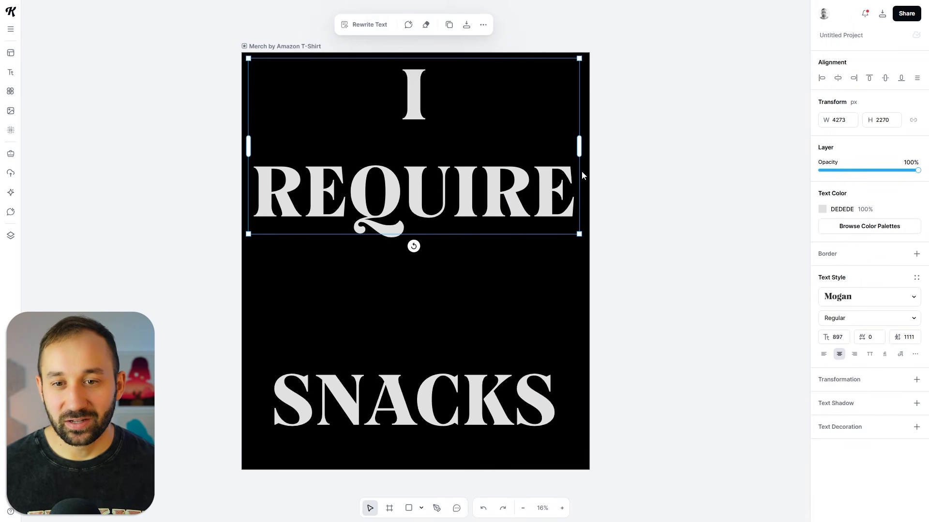
{"action": "left_click_drag", "start_coordinate": [579, 148], "coordinate": [585, 127]}
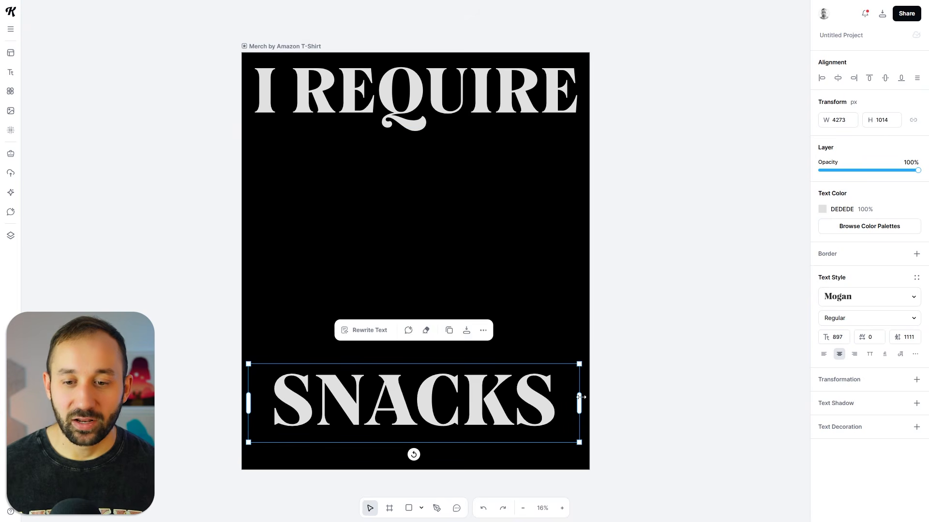
{"action": "left_click_drag", "start_coordinate": [581, 397], "coordinate": [587, 348]}
{"action": "left_click_drag", "start_coordinate": [553, 409], "coordinate": [540, 407]}
{"action": "left_click_drag", "start_coordinate": [483, 100], "coordinate": [483, 105]}
{"action": "left_click_drag", "start_coordinate": [522, 393], "coordinate": [560, 402]}
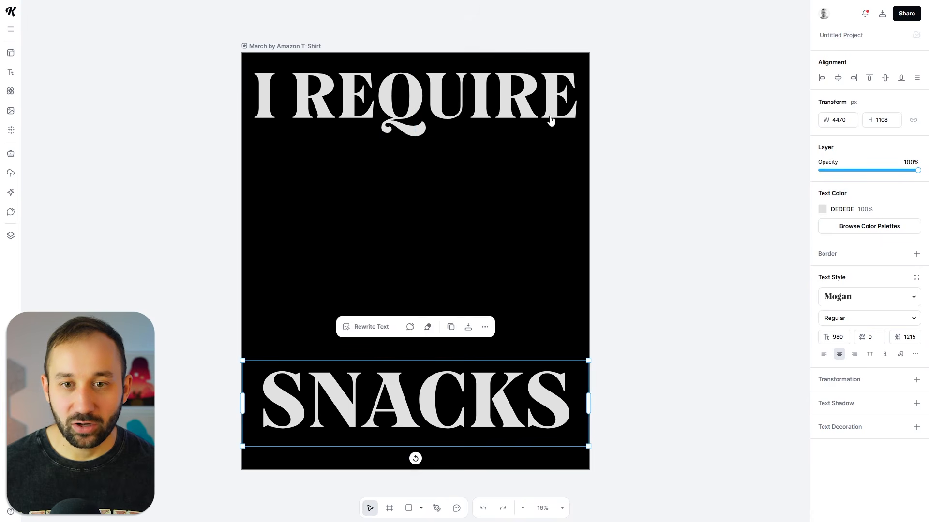
{"action": "left_click_drag", "start_coordinate": [550, 120], "coordinate": [551, 120]}
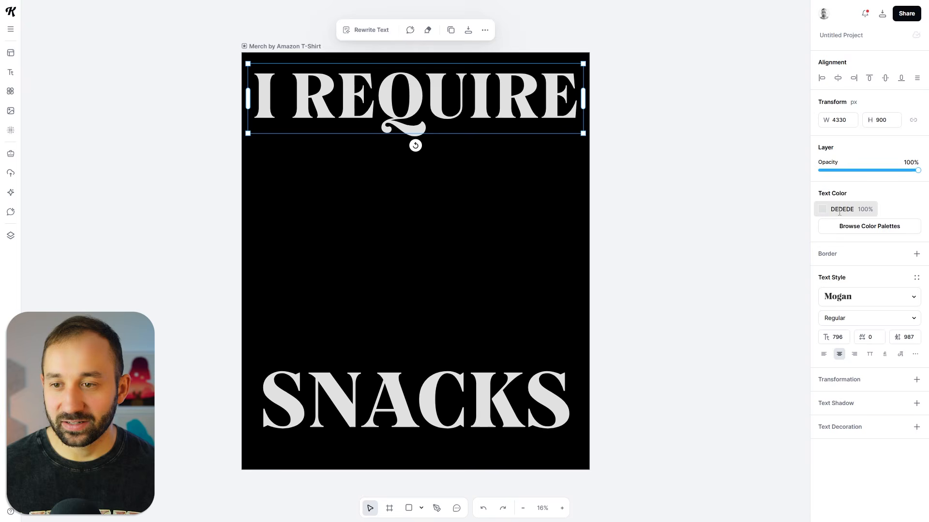
Apply a linear gradient to both text lines, add a third colour stop and bring the stops close together around the gradient's middle.
{"action": "left_click_drag", "start_coordinate": [653, 416], "coordinate": [203, 54]}
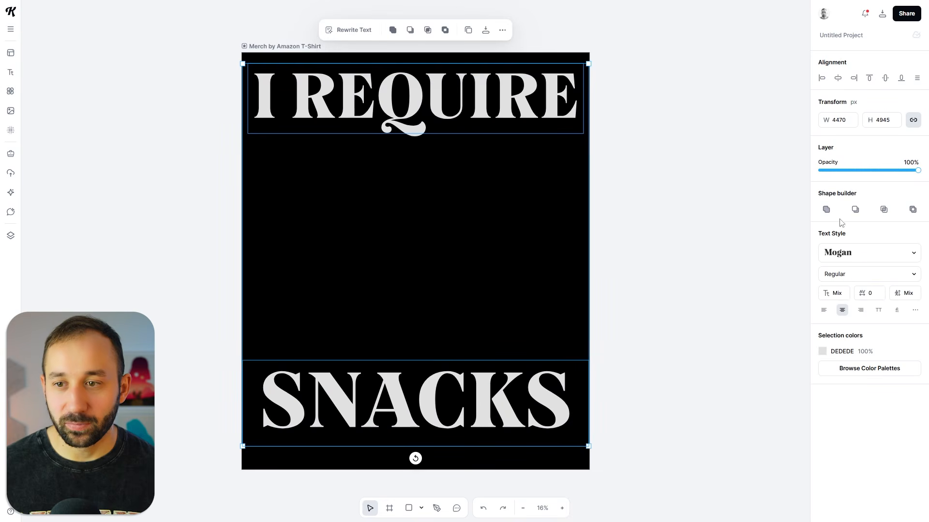
{"action": "left_click", "coordinate": [823, 357]}
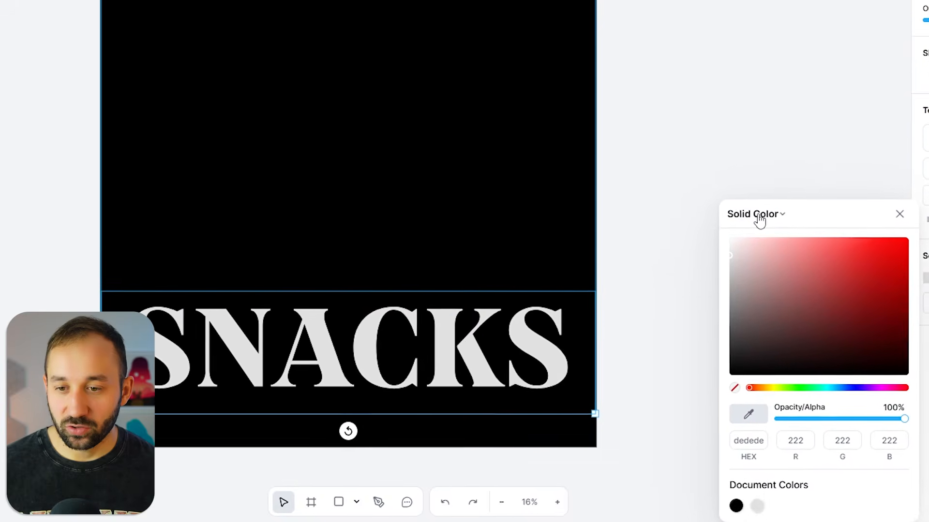
{"action": "left_click", "coordinate": [758, 215]}
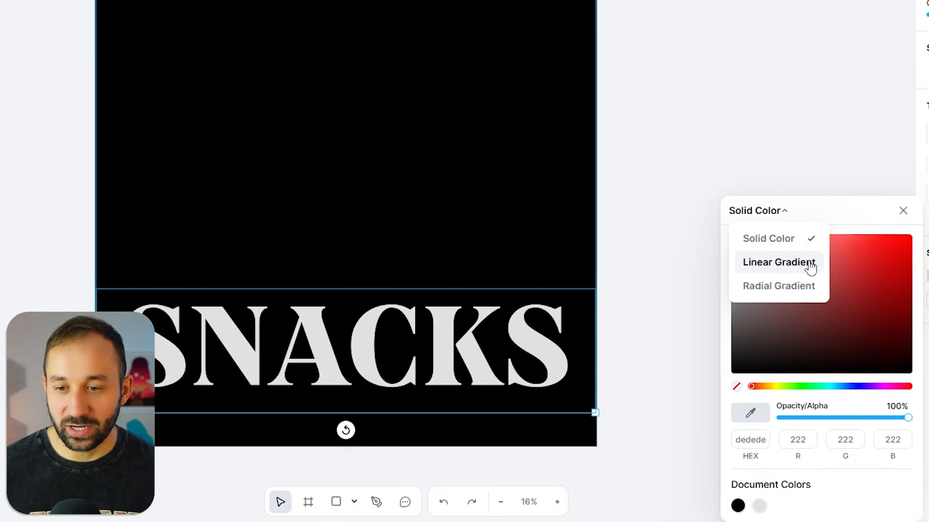
{"action": "left_click", "coordinate": [810, 264]}
{"action": "left_click_drag", "start_coordinate": [731, 205], "coordinate": [827, 205]}
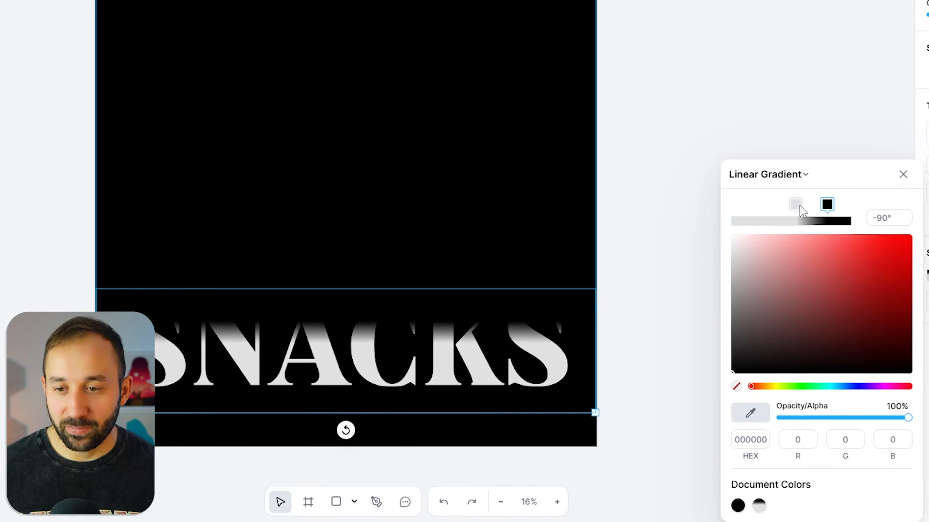
{"action": "left_click", "coordinate": [797, 205]}
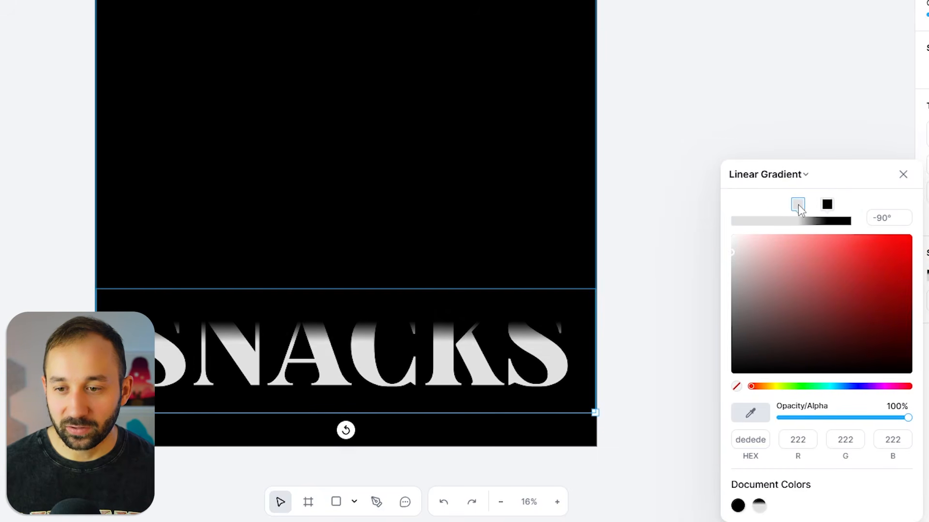
{"action": "left_click", "coordinate": [771, 222]}
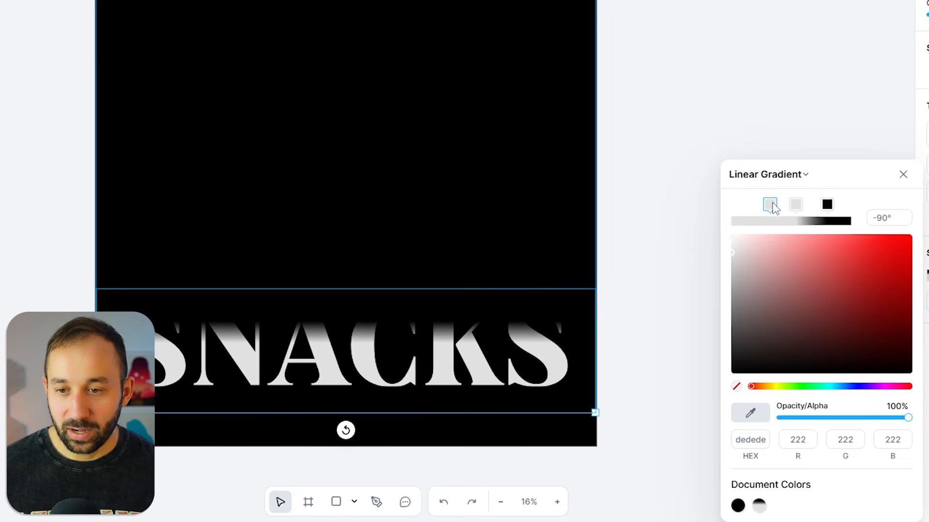
{"action": "mouse_move", "coordinate": [825, 205]}
{"action": "left_mouse_down"}
{"action": "mouse_move", "coordinate": [790, 205]}
{"action": "mouse_move", "coordinate": [813, 203]}
{"action": "left_mouse_up"}
{"action": "left_click", "coordinate": [773, 205]}
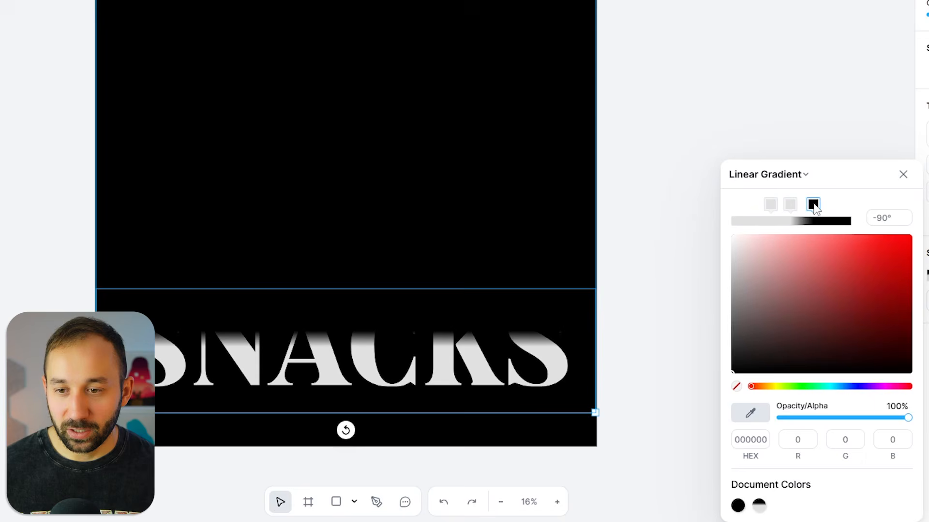
Colour the gradient's middle stop white, the first stop darker orange and the last stop orange FFA51E for a metallic gold look.
{"action": "left_click", "coordinate": [772, 205]}
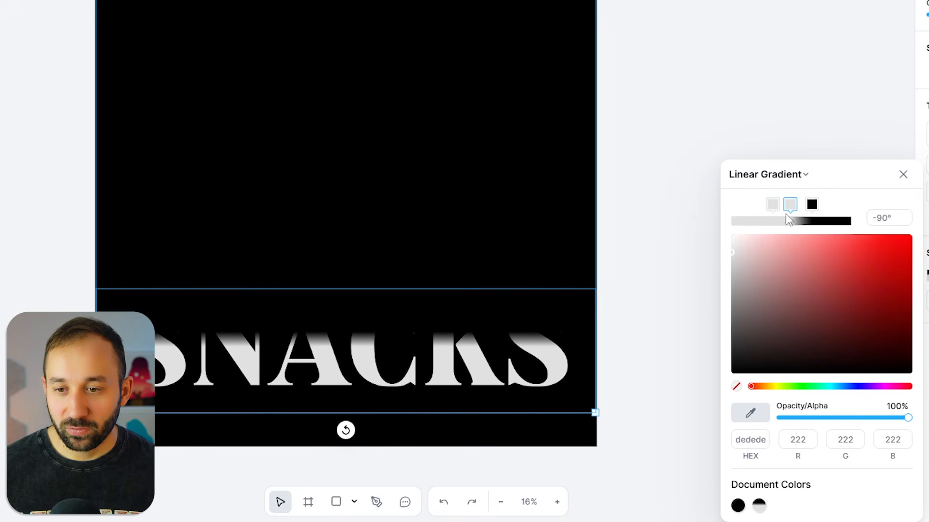
{"action": "left_click_drag", "start_coordinate": [745, 263], "coordinate": [711, 232]}
{"action": "left_click", "coordinate": [772, 205]}
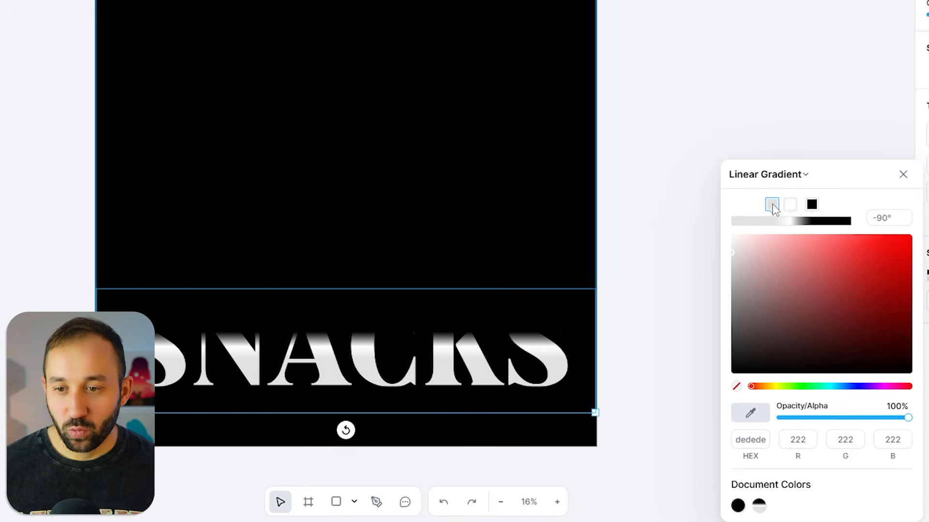
{"action": "left_click", "coordinate": [765, 386]}
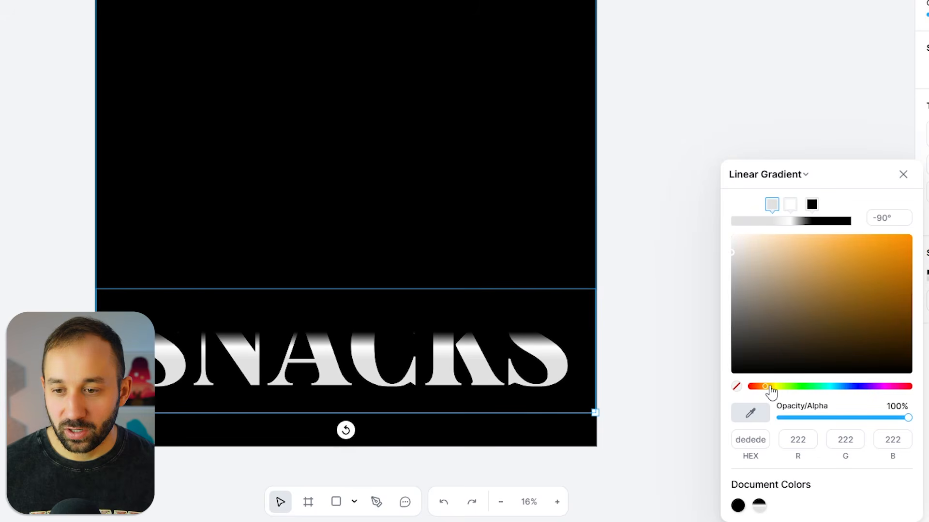
{"action": "left_click_drag", "start_coordinate": [901, 251], "coordinate": [891, 235]}
{"action": "left_click", "coordinate": [811, 204]}
{"action": "left_click", "coordinate": [766, 386]}
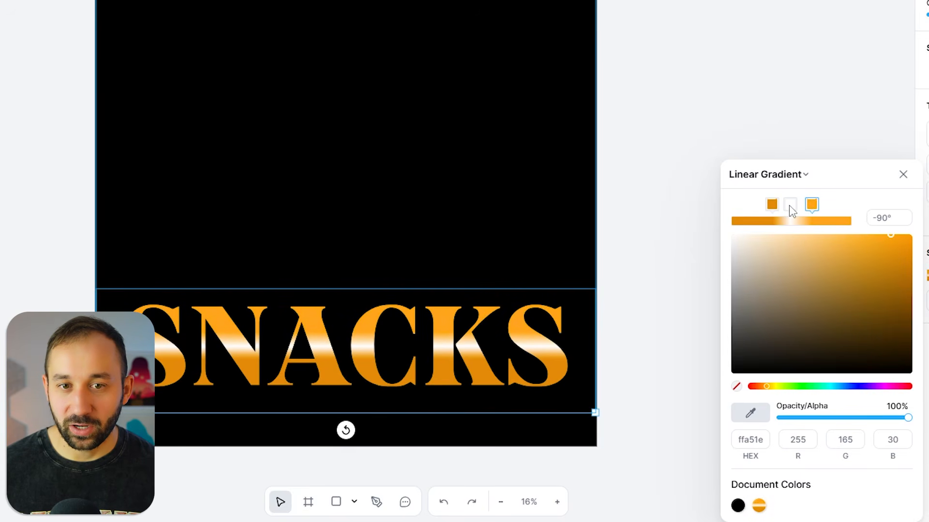
{"action": "mouse_move", "coordinate": [790, 205]}
{"action": "left_mouse_down"}
{"action": "mouse_move", "coordinate": [822, 205]}
{"action": "mouse_move", "coordinate": [789, 205]}
{"action": "left_mouse_up"}
{"action": "left_click", "coordinate": [820, 205]}
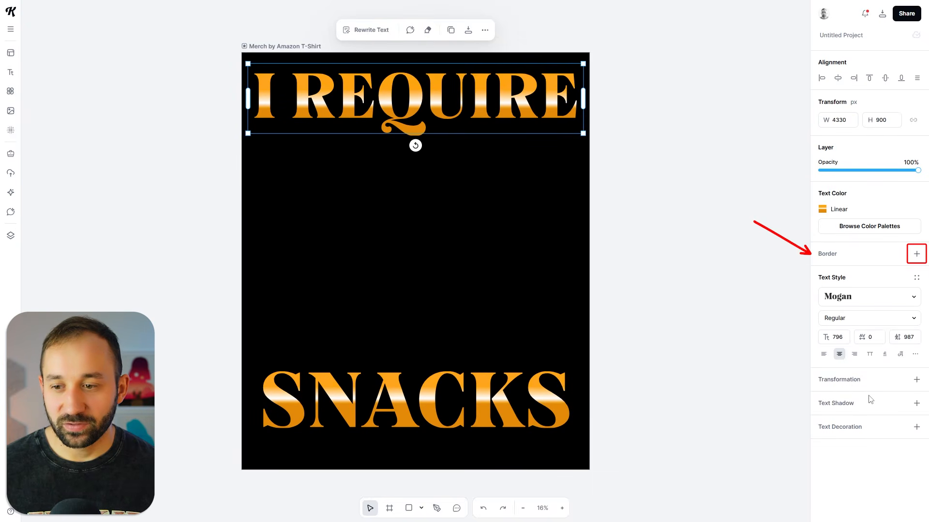
Add a white FFFFFF border to the "I REQUIRE" text, trying weight 1 before setting it to 2.
{"action": "left_click", "coordinate": [916, 255]}
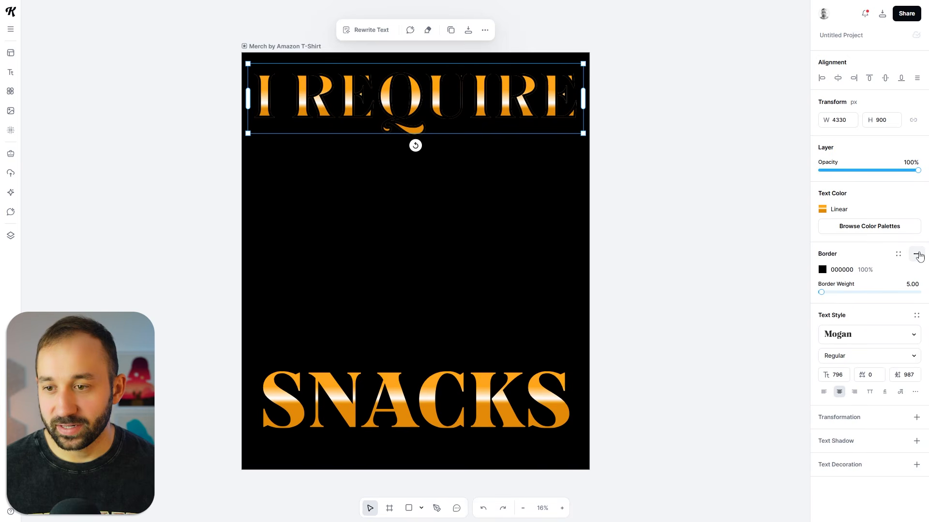
{"action": "left_click", "coordinate": [822, 270]}
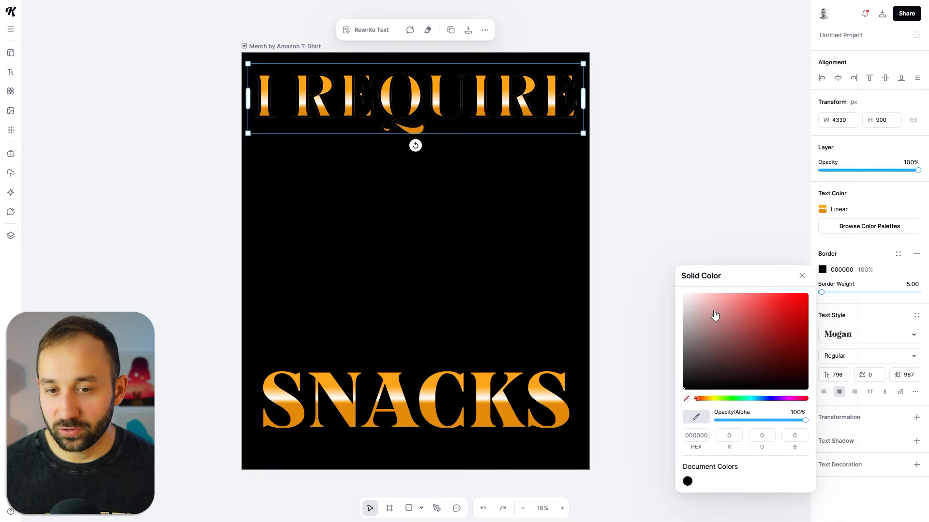
{"action": "left_click_drag", "start_coordinate": [715, 316], "coordinate": [639, 274]}
{"action": "left_click", "coordinate": [856, 269]}
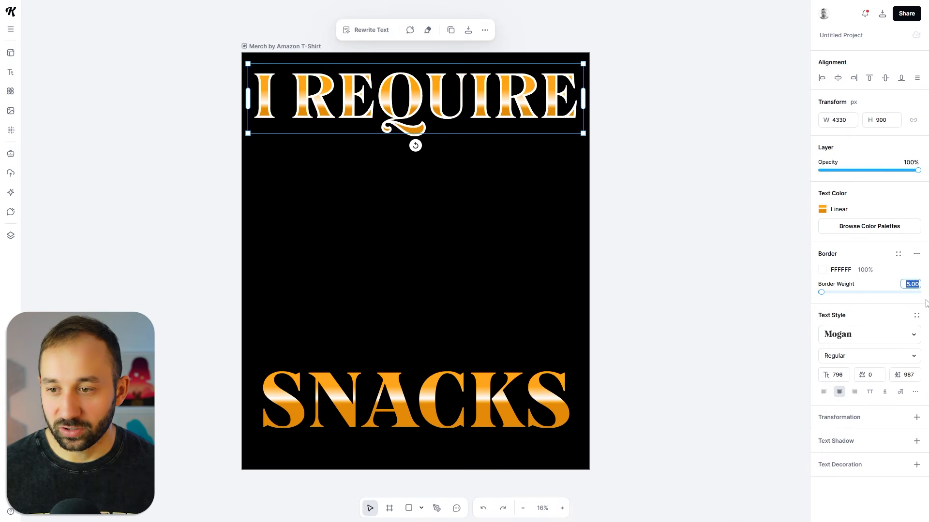
{"action": "type", "text": "1"}
{"action": "key", "text": "Return"}
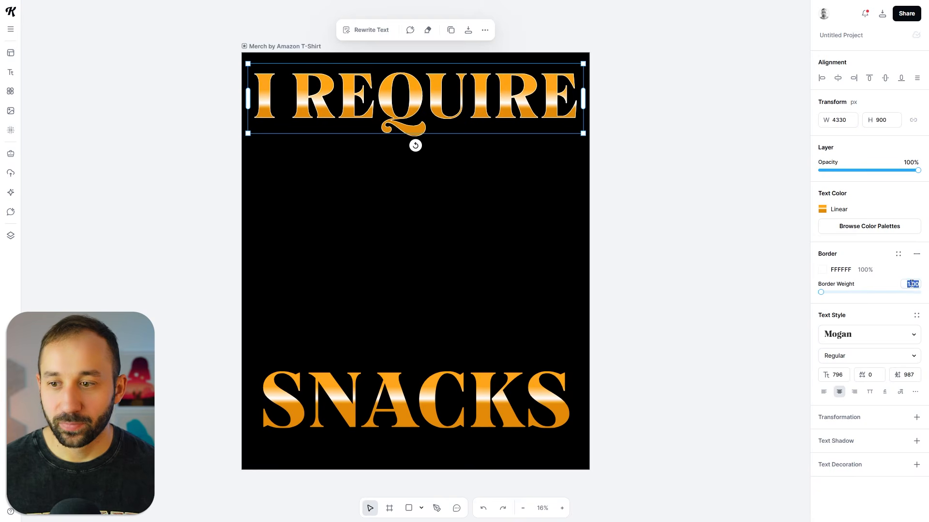
{"action": "type", "text": "2"}
{"action": "key", "text": "Return"}
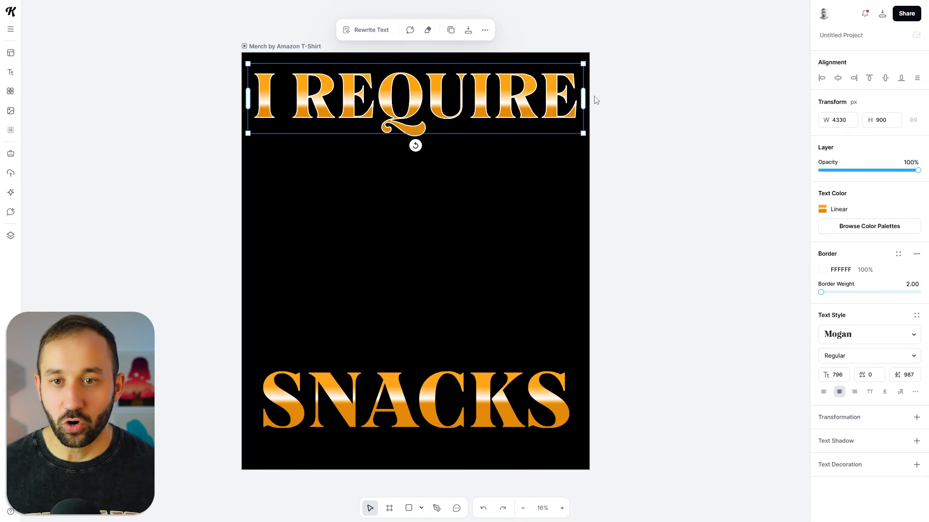
Add a white FFFFFF border with a weight of 2 to the "SNACKS" text.
{"action": "left_click", "coordinate": [511, 396]}
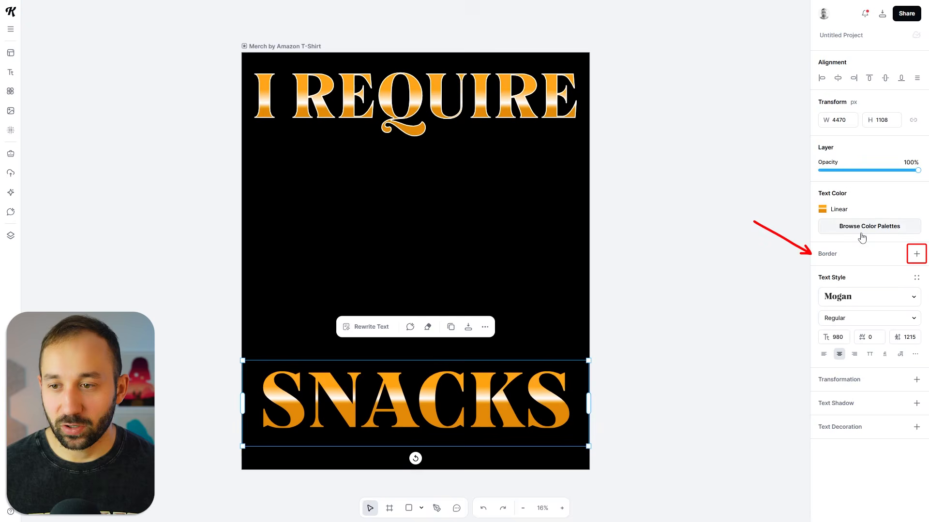
{"action": "left_click", "coordinate": [916, 254]}
{"action": "left_click", "coordinate": [822, 274]}
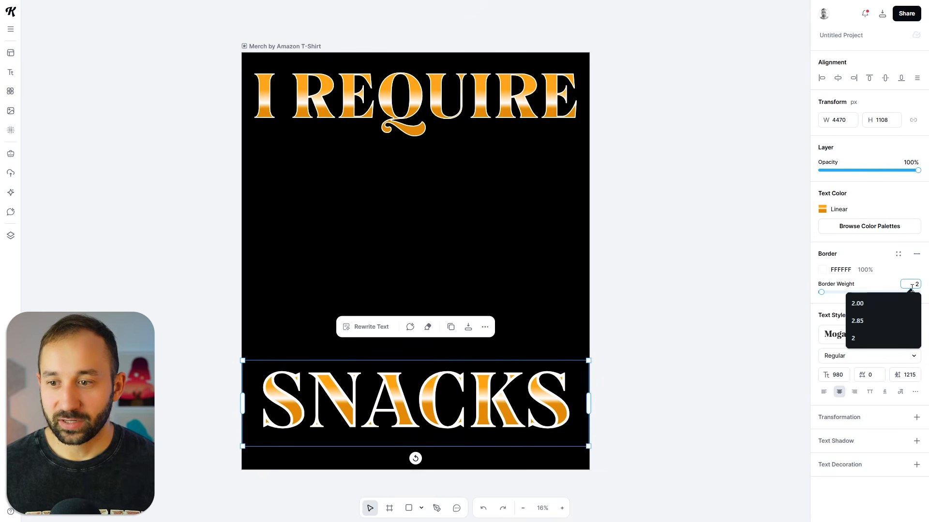
{"action": "key", "text": "Return"}
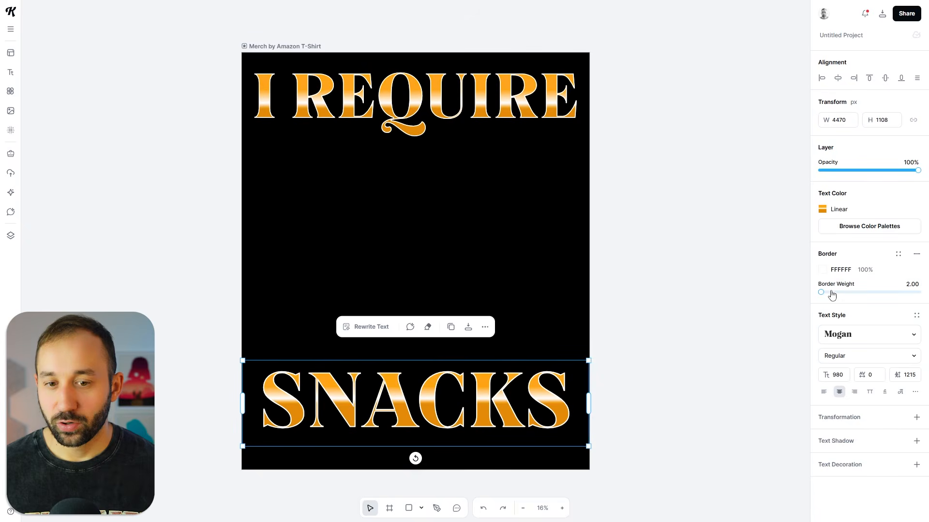
Move "SNACKS" lower and "I REQUIRE" slightly higher on the artboard, leaving more room between the two lines for artwork.
{"action": "left_click_drag", "start_coordinate": [551, 388], "coordinate": [551, 402]}
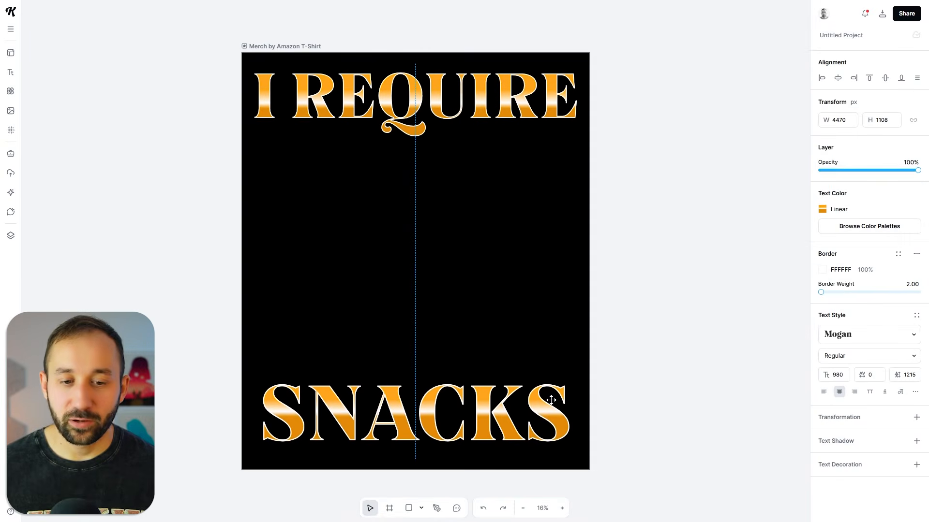
{"action": "left_click_drag", "start_coordinate": [533, 117], "coordinate": [531, 116]}
{"action": "left_click_drag", "start_coordinate": [531, 115], "coordinate": [531, 114]}
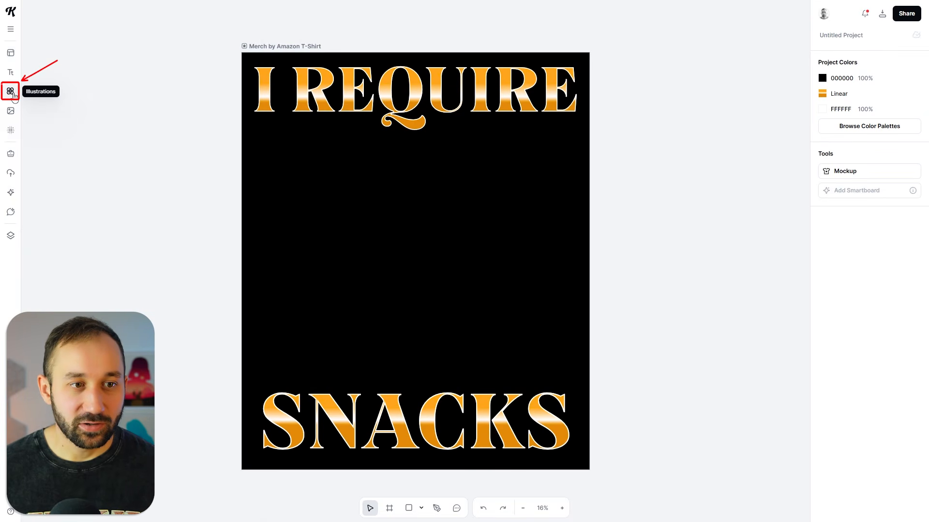
Search the illustration library for "lightning".
{"action": "left_click", "coordinate": [10, 91]}
{"action": "left_click", "coordinate": [148, 31]}
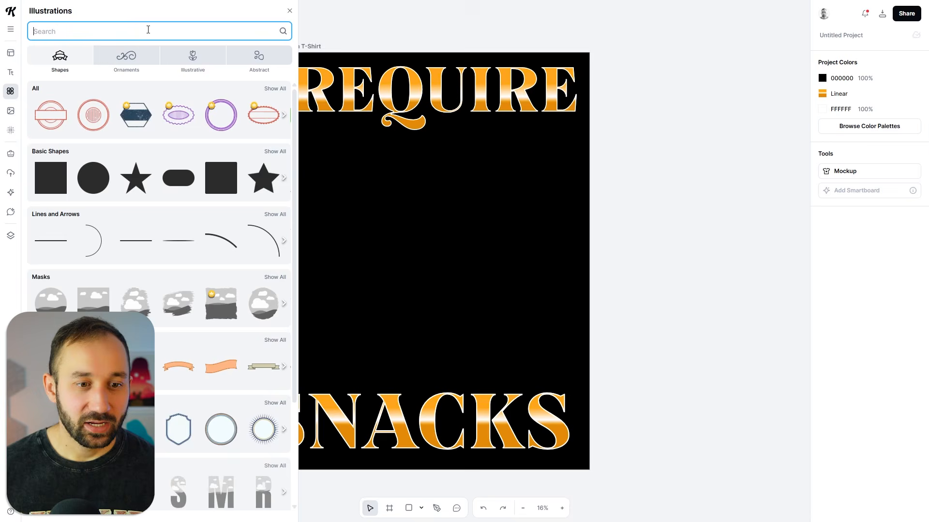
{"action": "type", "text": "lighning"}
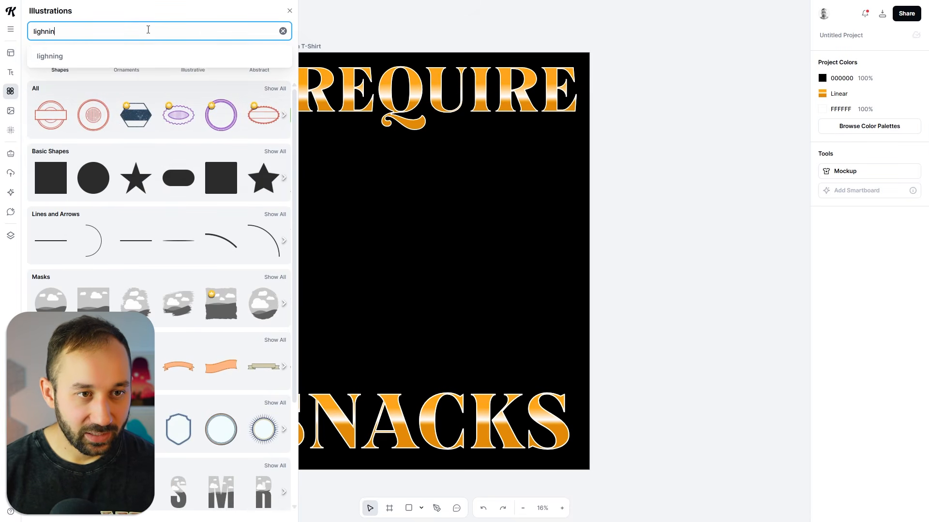
{"action": "key", "text": "Return"}
{"action": "left_click", "coordinate": [47, 31]}
{"action": "type", "text": "t"}
{"action": "key", "text": "Return"}
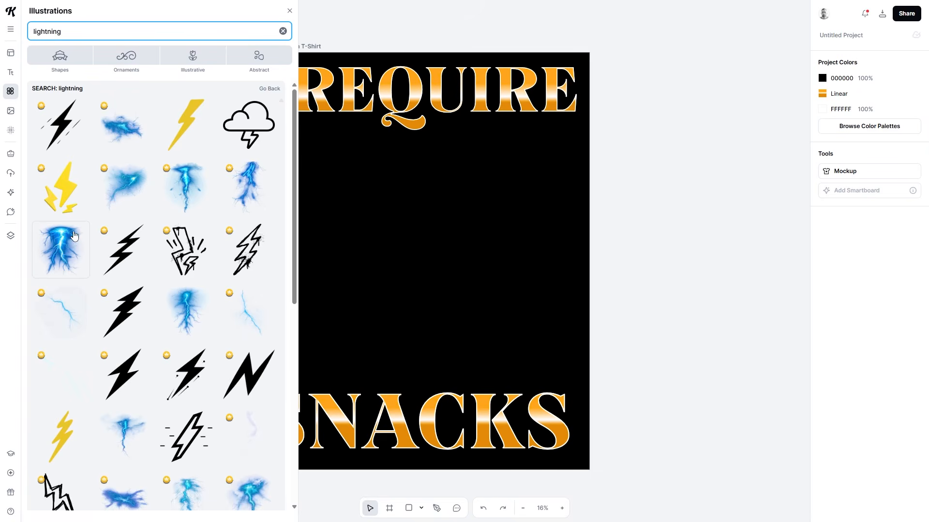
Insert the blue lightning illustration with storm clouds, enlarge it to about 3172 × 3390 px and place it on the artboard's right side between the text lines.
{"action": "left_click_drag", "start_coordinate": [298, 193], "coordinate": [325, 193]}
{"action": "scroll", "coordinate": [107, 315], "scroll_direction": "down", "scroll_amount": 5}
{"action": "scroll", "coordinate": [106, 316], "scroll_direction": "up", "scroll_amount": 5}
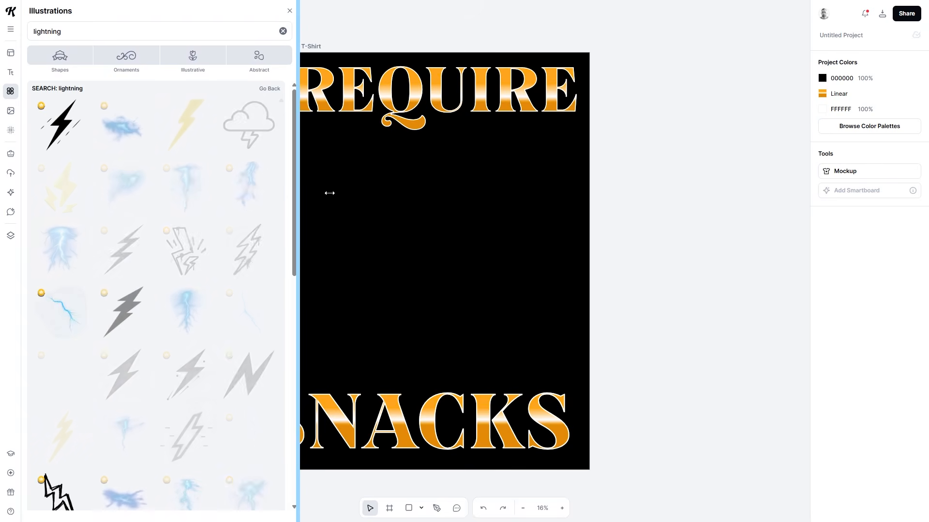
{"action": "scroll", "coordinate": [164, 252], "scroll_direction": "down", "scroll_amount": 2}
{"action": "scroll", "coordinate": [165, 252], "scroll_direction": "down", "scroll_amount": 1}
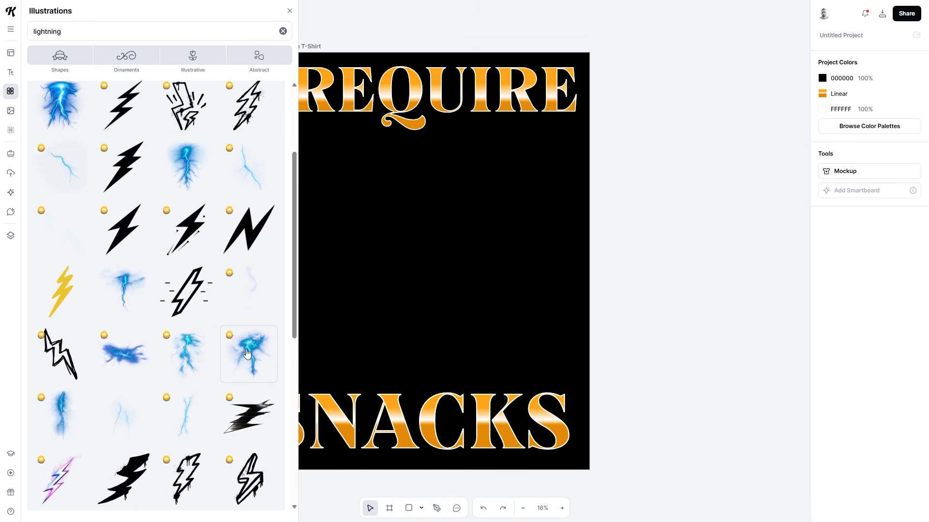
{"action": "scroll", "coordinate": [256, 363], "scroll_direction": "down", "scroll_amount": 2}
{"action": "scroll", "coordinate": [257, 363], "scroll_direction": "down", "scroll_amount": 2}
{"action": "scroll", "coordinate": [242, 266], "scroll_direction": "up", "scroll_amount": 5}
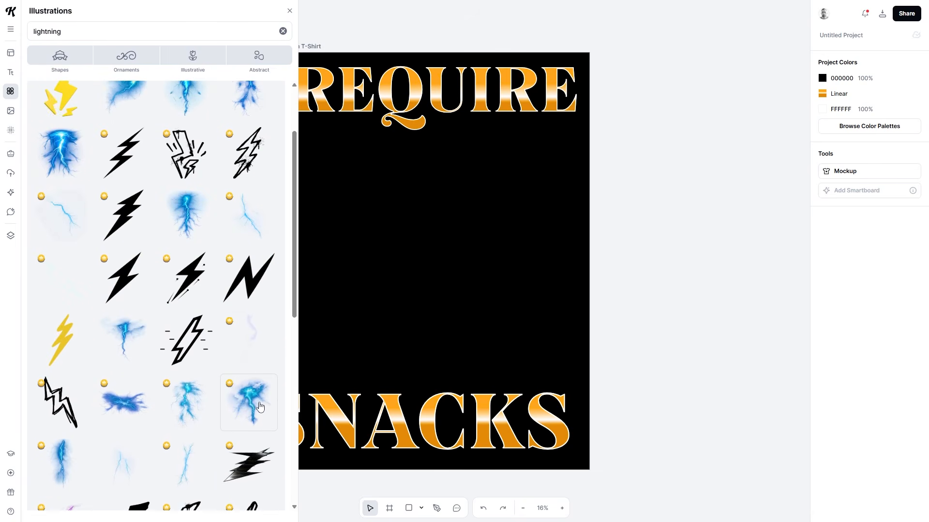
{"action": "left_click", "coordinate": [257, 410]}
{"action": "left_click_drag", "start_coordinate": [416, 261], "coordinate": [462, 225]}
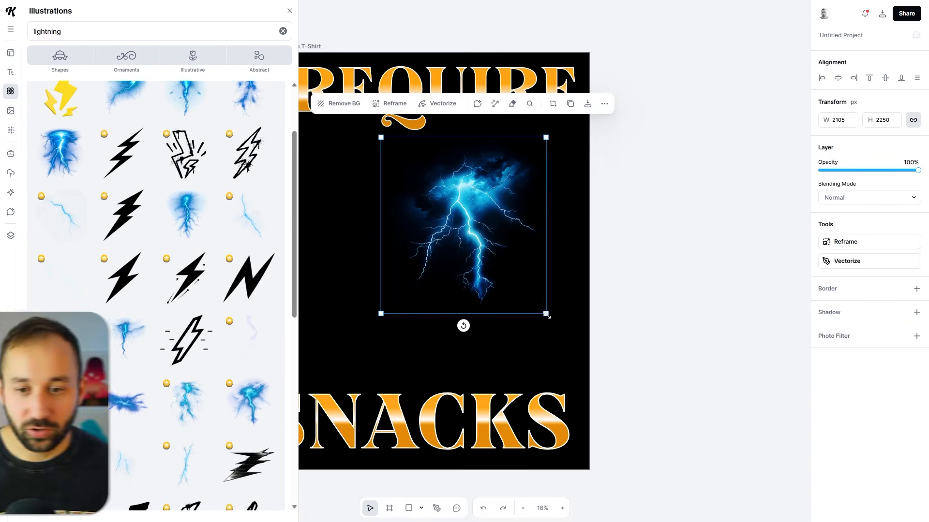
{"action": "left_click_drag", "start_coordinate": [545, 312], "coordinate": [623, 383]}
{"action": "left_click_drag", "start_coordinate": [508, 261], "coordinate": [480, 225]}
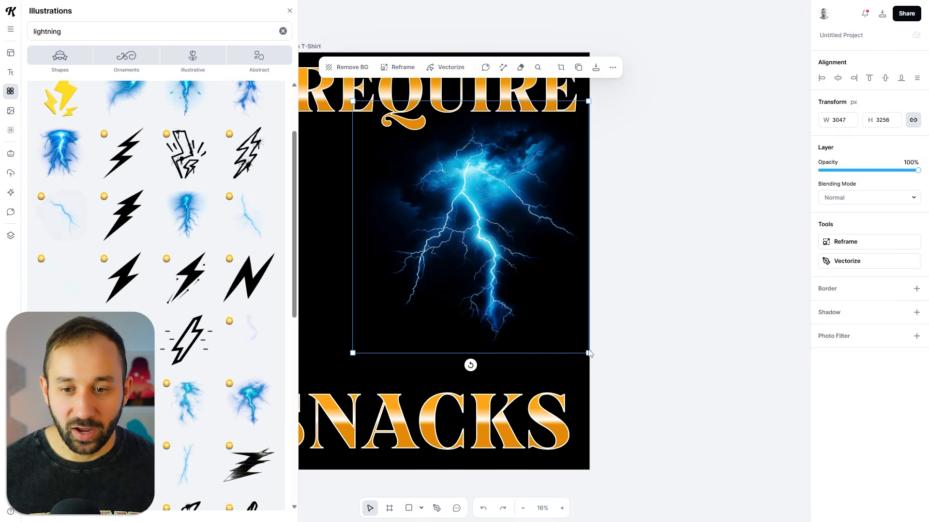
{"action": "left_click_drag", "start_coordinate": [588, 353], "coordinate": [599, 364]}
{"action": "left_click_drag", "start_coordinate": [501, 226], "coordinate": [489, 222]}
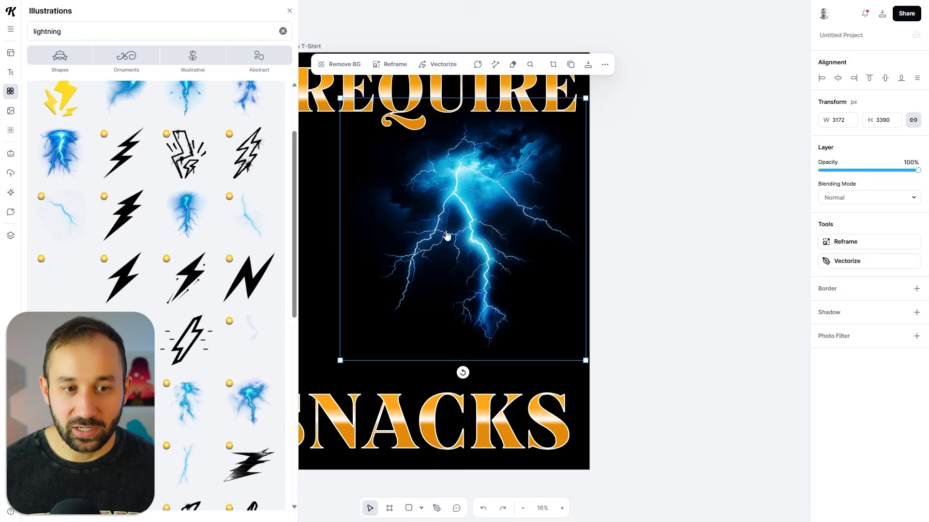
Insert a second, narrower blue lightning bolt illustration, move it to the artboard's upper left area and enlarge it.
{"action": "left_click", "coordinate": [187, 218]}
{"action": "left_click", "coordinate": [289, 10]}
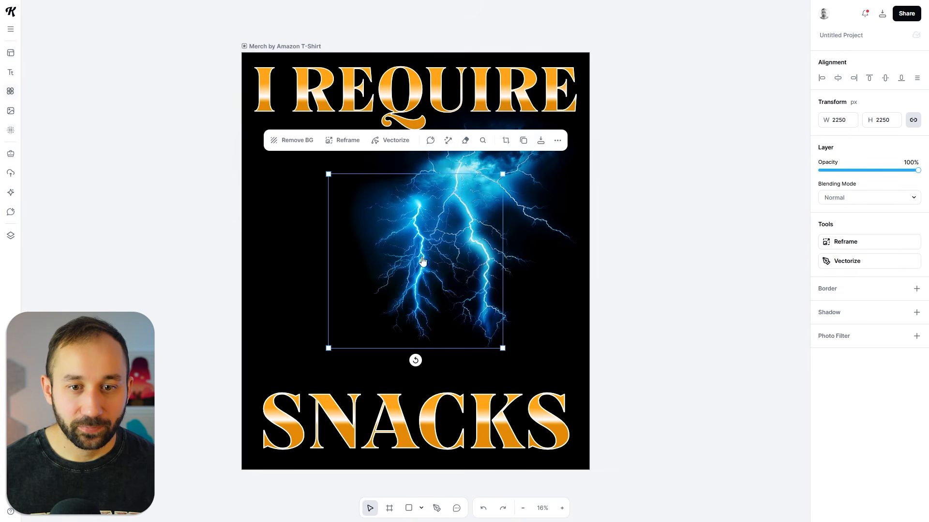
{"action": "left_click_drag", "start_coordinate": [416, 261], "coordinate": [315, 214]}
{"action": "left_click_drag", "start_coordinate": [403, 302], "coordinate": [481, 377]}
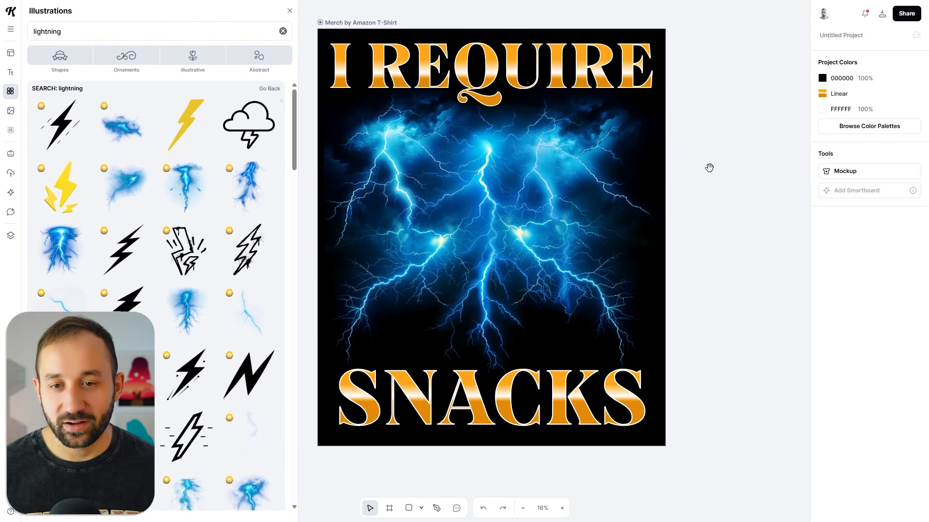
Try moving the central lightning bolt higher towards the "I REQUIRE" text and undo the move.
{"action": "left_click_drag", "start_coordinate": [709, 168], "coordinate": [696, 149]}
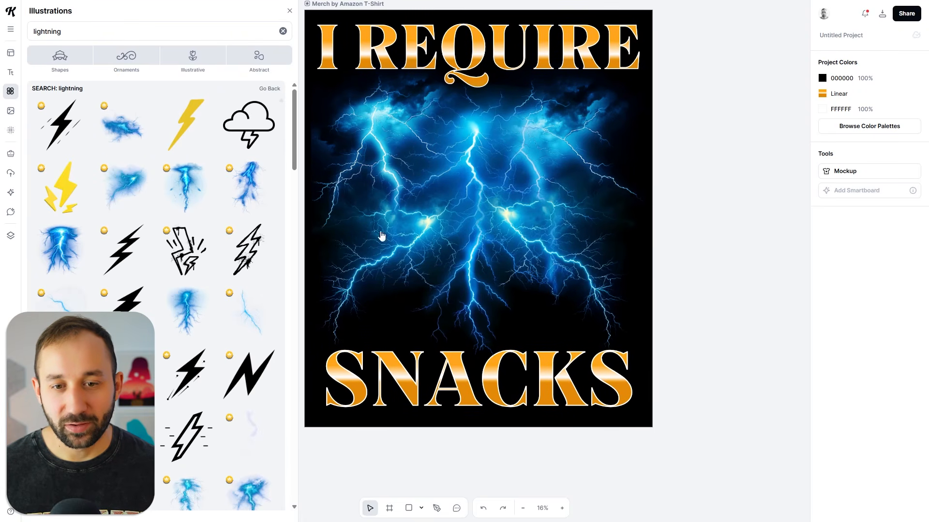
{"action": "left_click", "coordinate": [479, 145]}
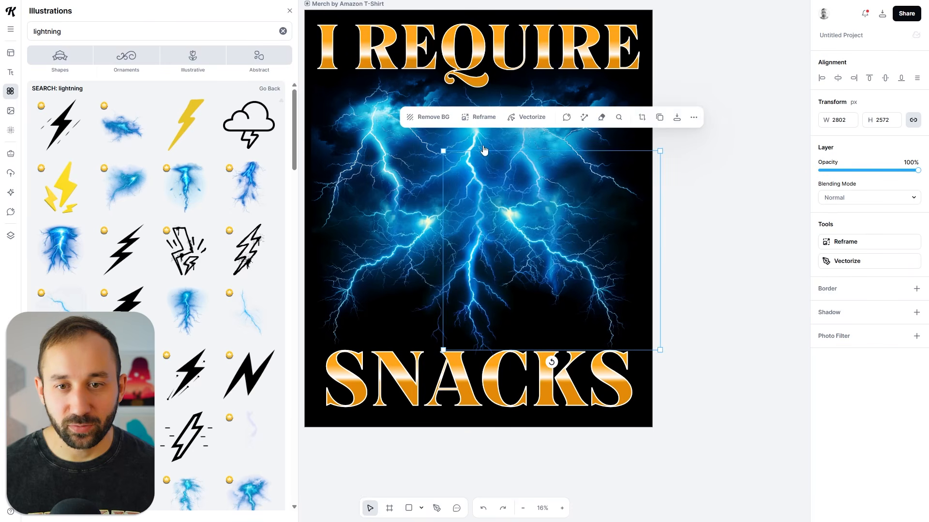
{"action": "left_click_drag", "start_coordinate": [482, 135], "coordinate": [486, 107]}
{"action": "key", "text": "ctrl+z"}
Bring the "I REQUIRE" text in front of the lightning images and close the illustration library.
{"action": "left_click", "coordinate": [623, 65]}
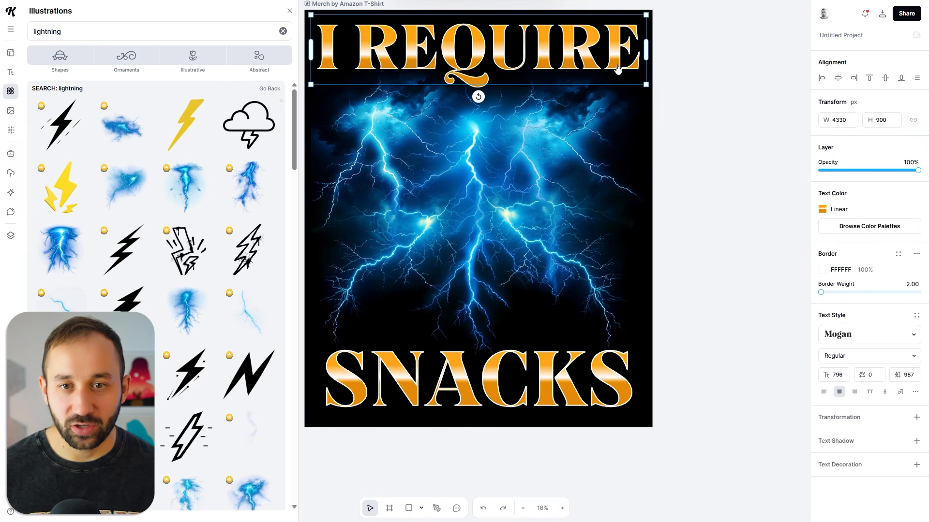
{"action": "right_click", "coordinate": [586, 54]}
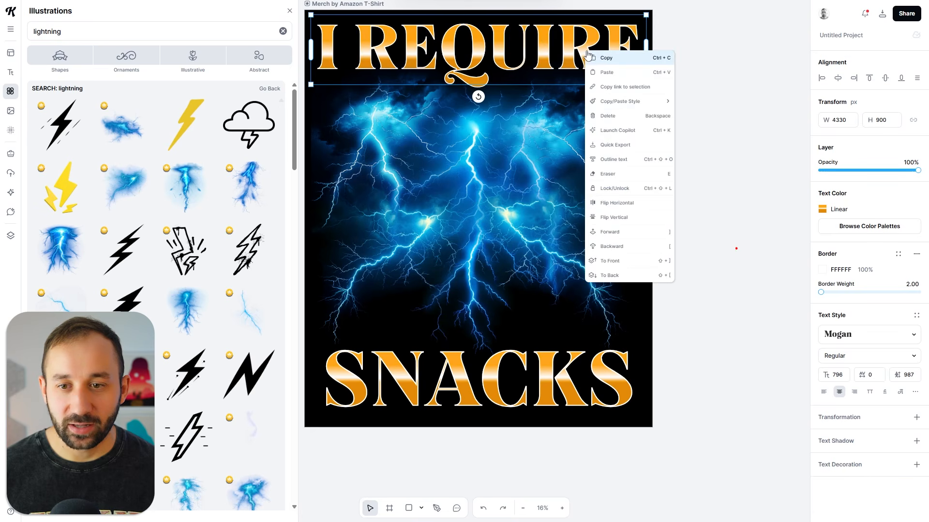
{"action": "left_click", "coordinate": [631, 263]}
{"action": "left_click_drag", "start_coordinate": [486, 51], "coordinate": [488, 186]}
{"action": "key", "text": "ctrl+z"}
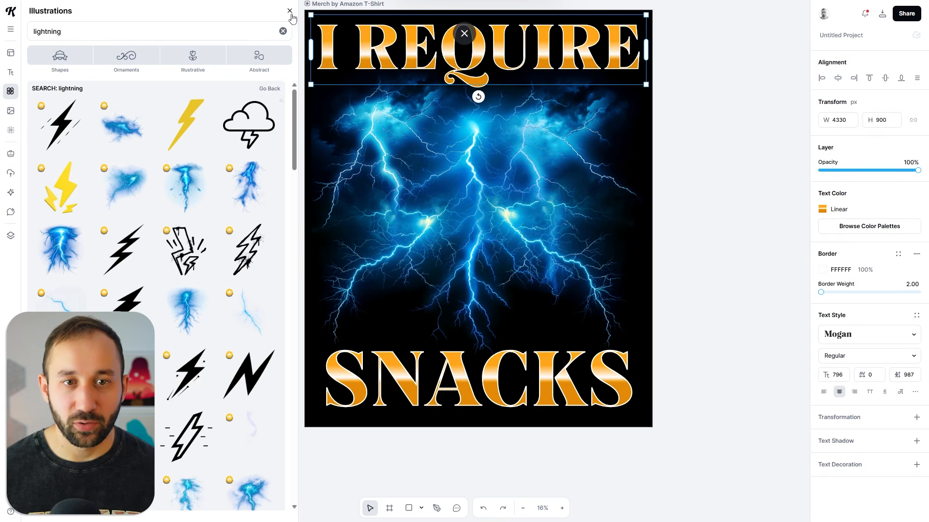
{"action": "left_click", "coordinate": [290, 14]}
{"action": "left_click", "coordinate": [716, 172]}
{"action": "left_click_drag", "start_coordinate": [726, 121], "coordinate": [612, 155]}
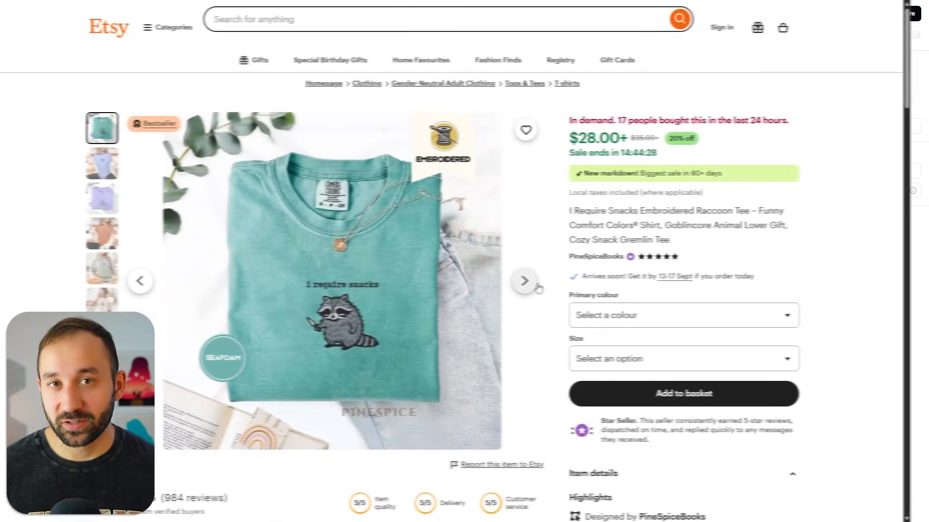
Look through the product photos of the Etsy "I Require Snacks" embroidered raccoon tee listing.
{"action": "left_click", "coordinate": [551, 288]}
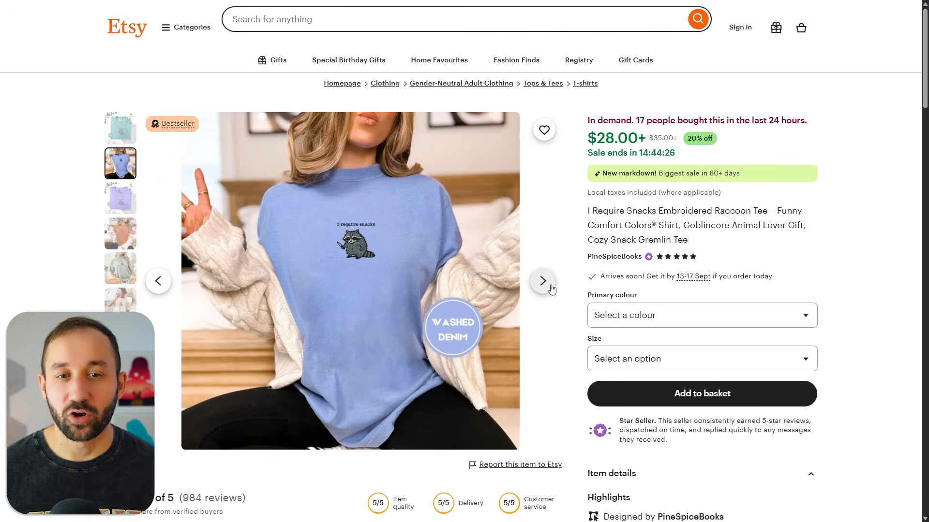
{"action": "left_click", "coordinate": [551, 289]}
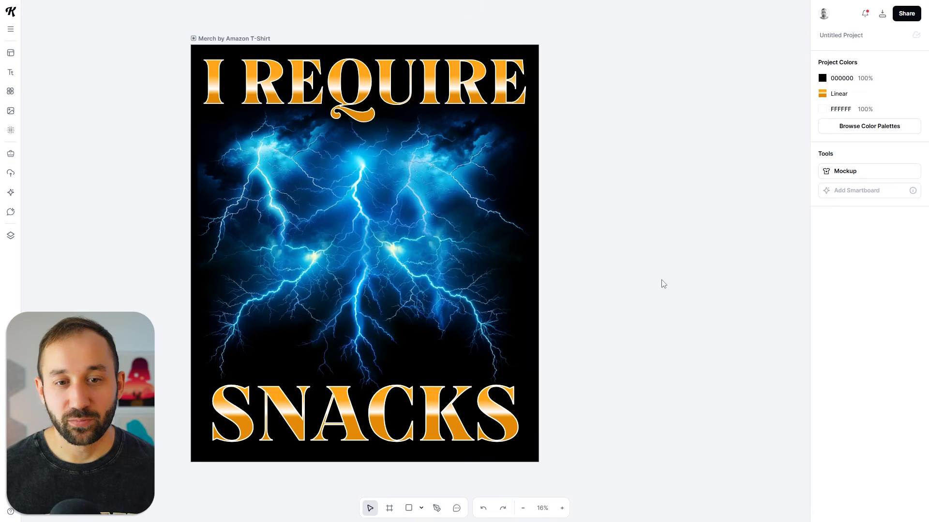
{"action": "left_click", "coordinate": [506, 72]}
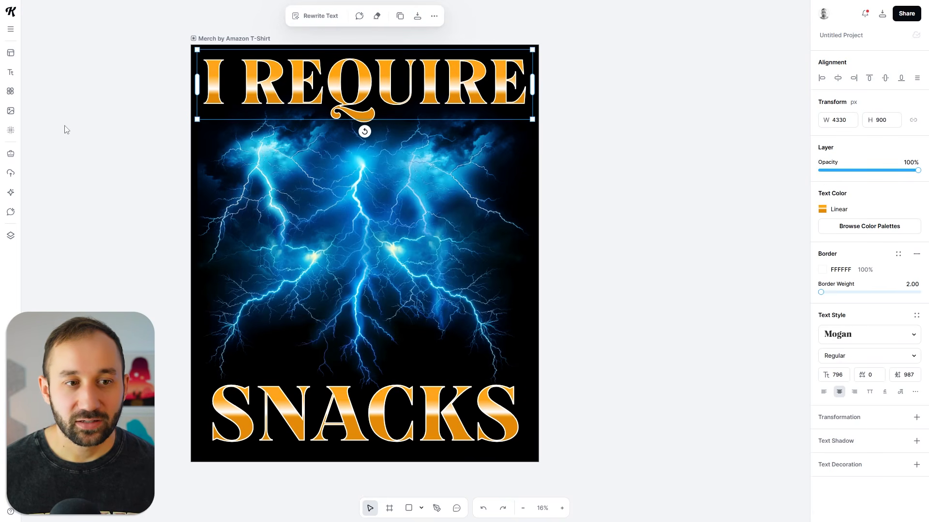
{"action": "left_click", "coordinate": [84, 99]}
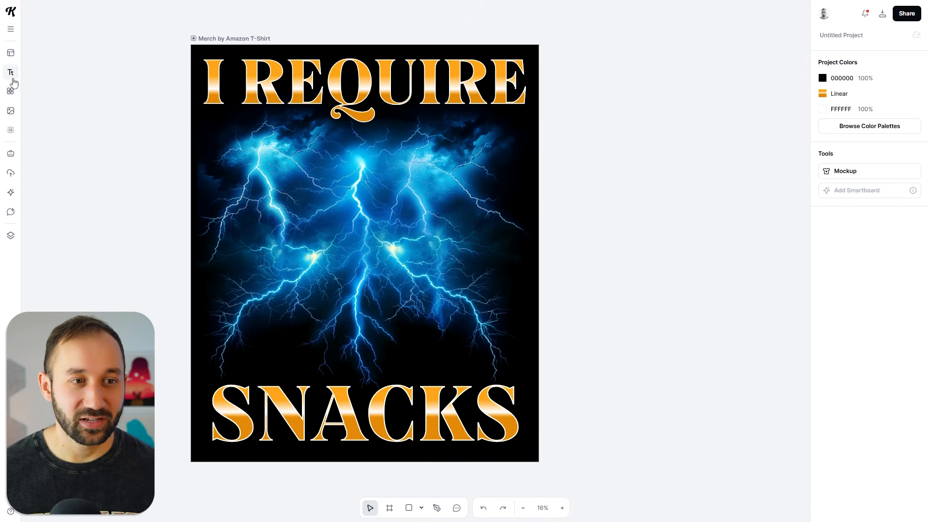
Search the photo library for "goose" and look through the pictures for one that suits the design's centre.
{"action": "left_click", "coordinate": [10, 111]}
{"action": "left_click", "coordinate": [104, 67]}
{"action": "type", "text": "goose"}
{"action": "key", "text": "Return"}
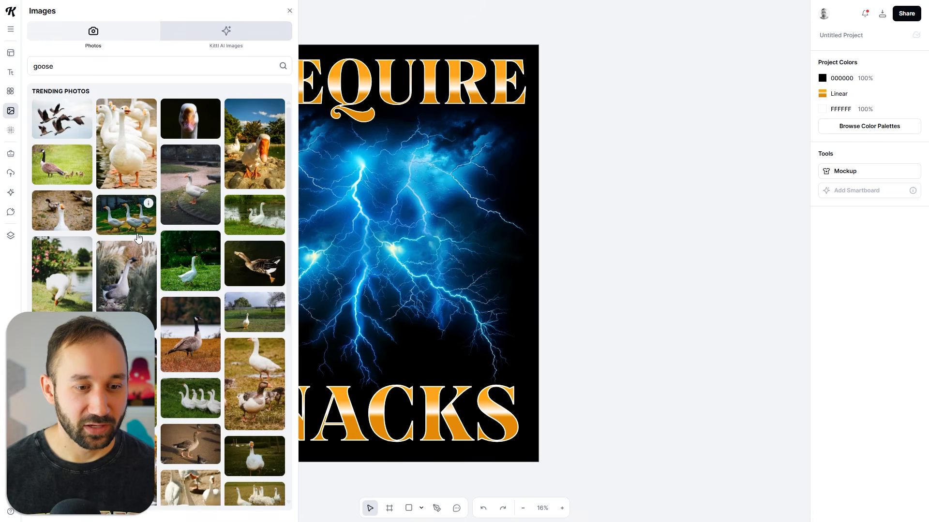
{"action": "scroll", "coordinate": [138, 238], "scroll_direction": "down", "scroll_amount": 5}
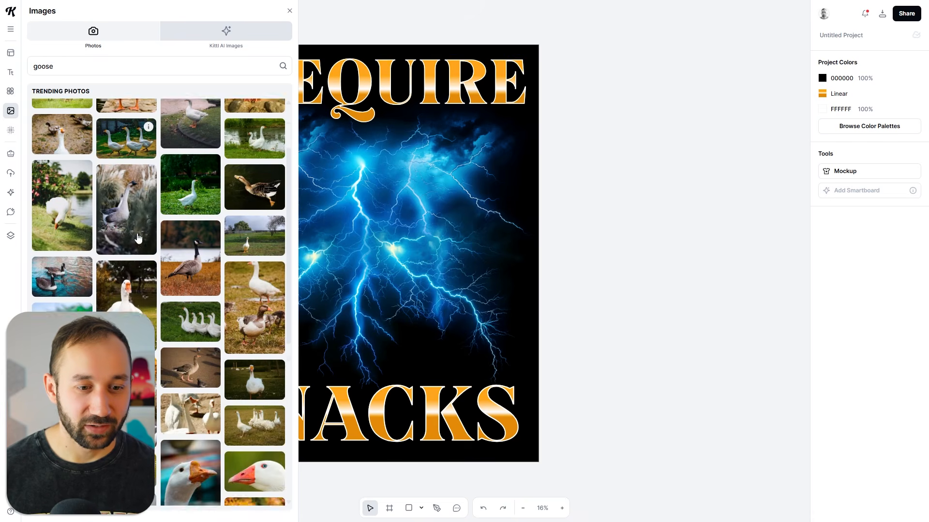
{"action": "scroll", "coordinate": [146, 230], "scroll_direction": "down", "scroll_amount": 6}
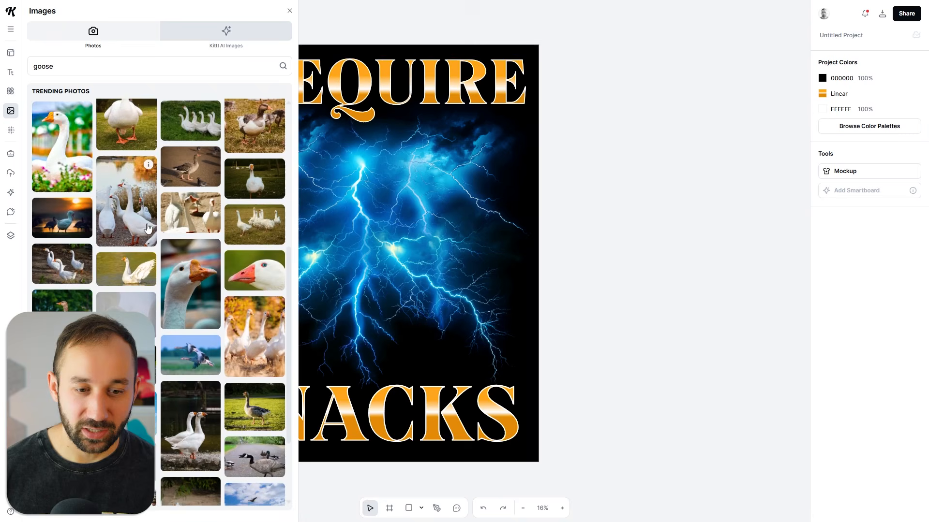
{"action": "scroll", "coordinate": [149, 226], "scroll_direction": "down", "scroll_amount": 5}
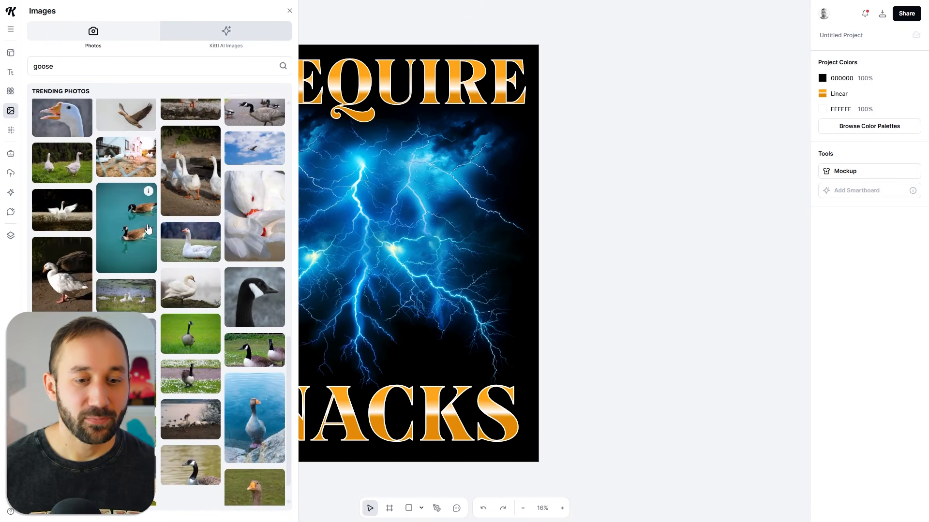
{"action": "scroll", "coordinate": [148, 234], "scroll_direction": "down", "scroll_amount": 3}
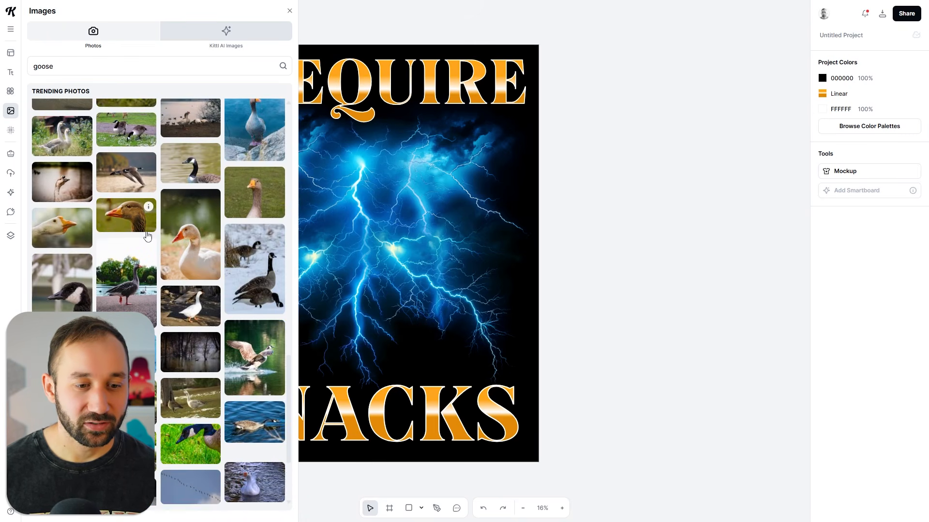
{"action": "scroll", "coordinate": [147, 233], "scroll_direction": "down", "scroll_amount": 4}
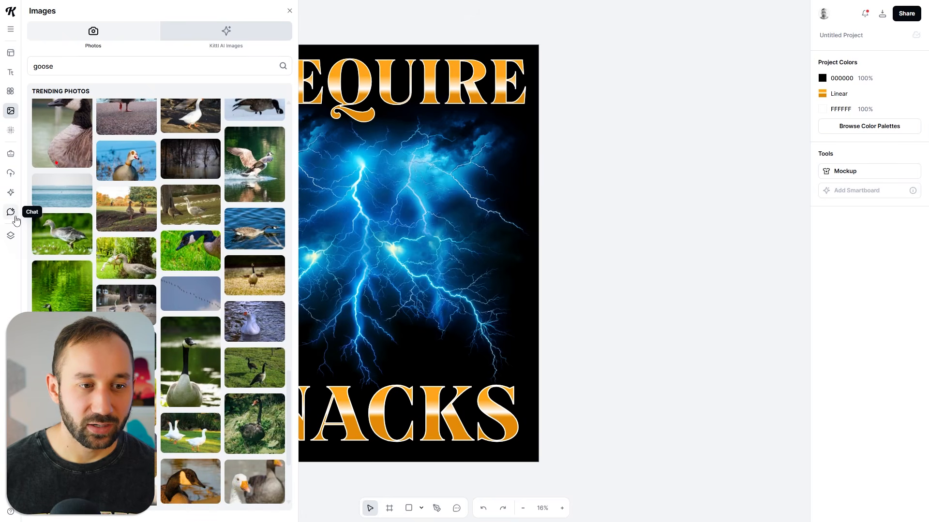
Open the AI image generator and choose Google Imagen 4 as the model.
{"action": "left_click", "coordinate": [10, 194]}
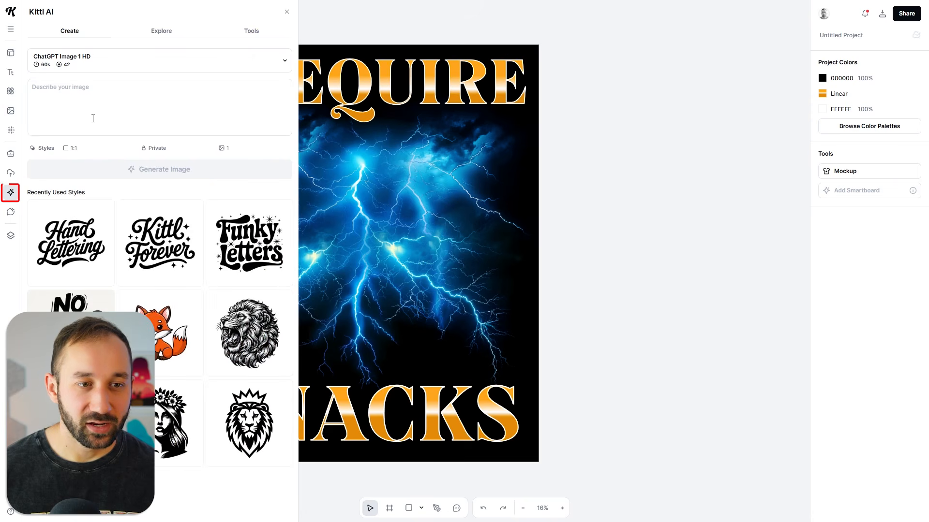
{"action": "left_click", "coordinate": [90, 63]}
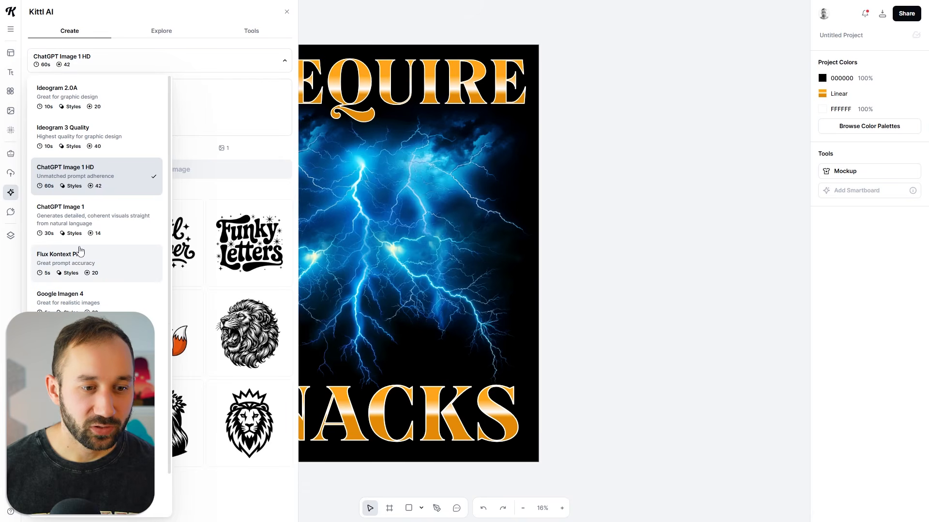
{"action": "scroll", "coordinate": [80, 250], "scroll_direction": "down", "scroll_amount": 1}
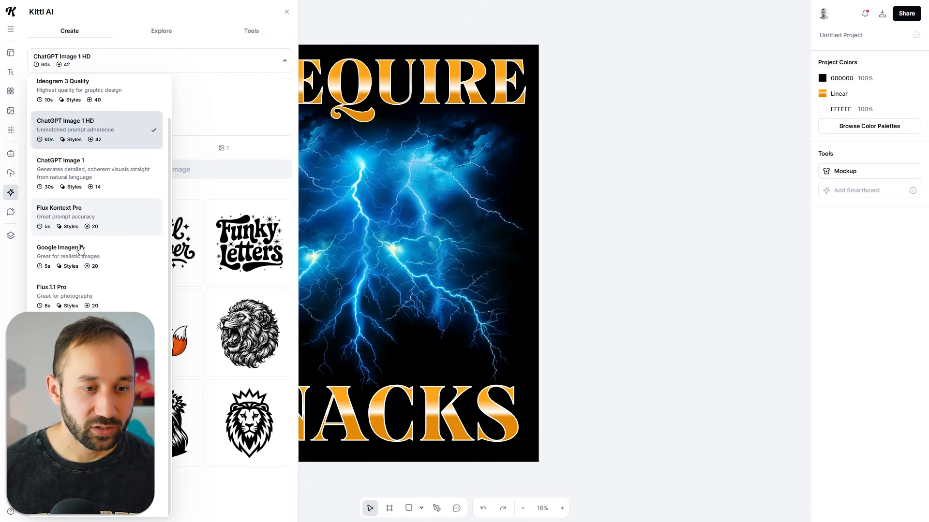
{"action": "left_click", "coordinate": [118, 257]}
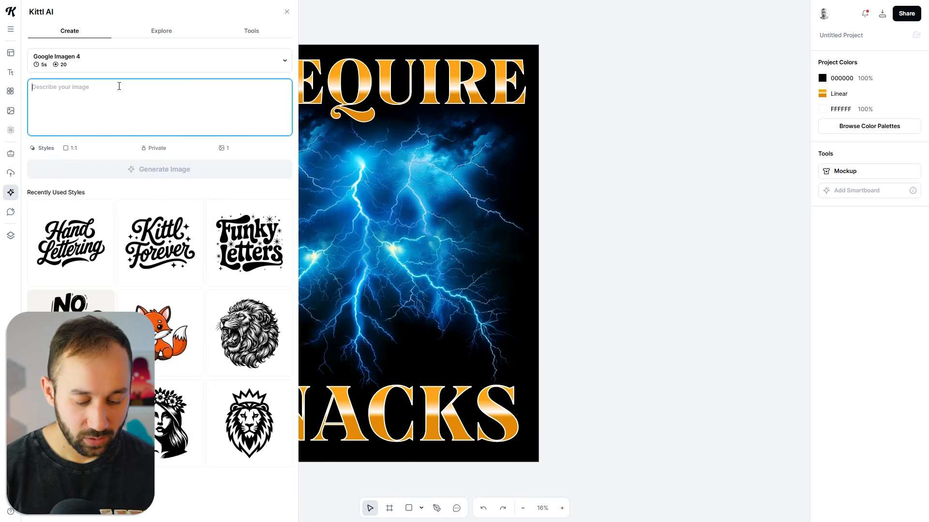
Generate an image from the prompt "a group of geese holding knives and looking angry, isolated on a solid dark grey background".
{"action": "type", "text": "a group of gee"}
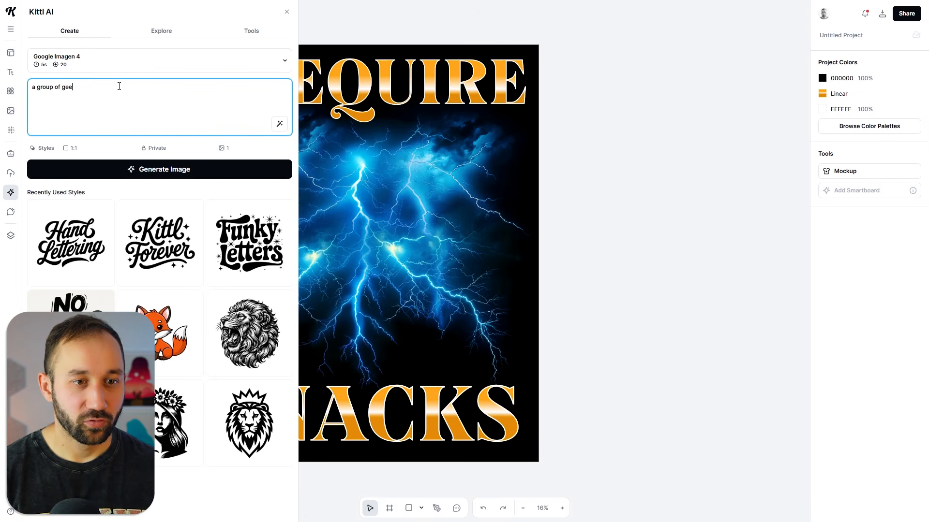
{"action": "type", "text": "se holdingk"}
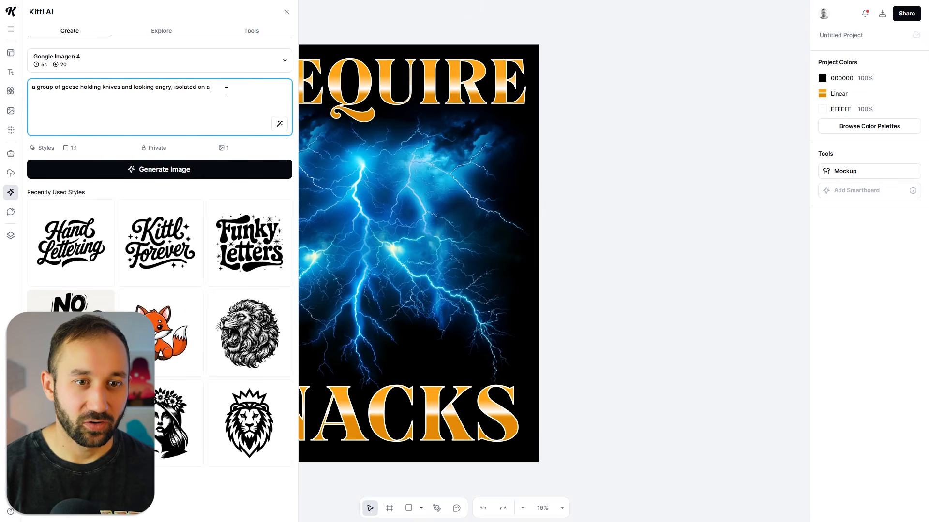
{"action": "type", "text": "isolated on a dar"}
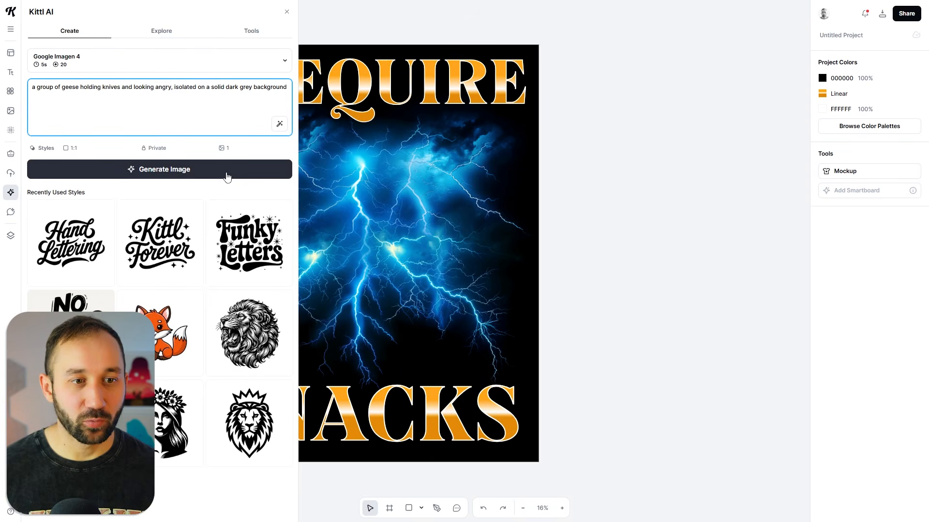
{"action": "left_click", "coordinate": [242, 172]}
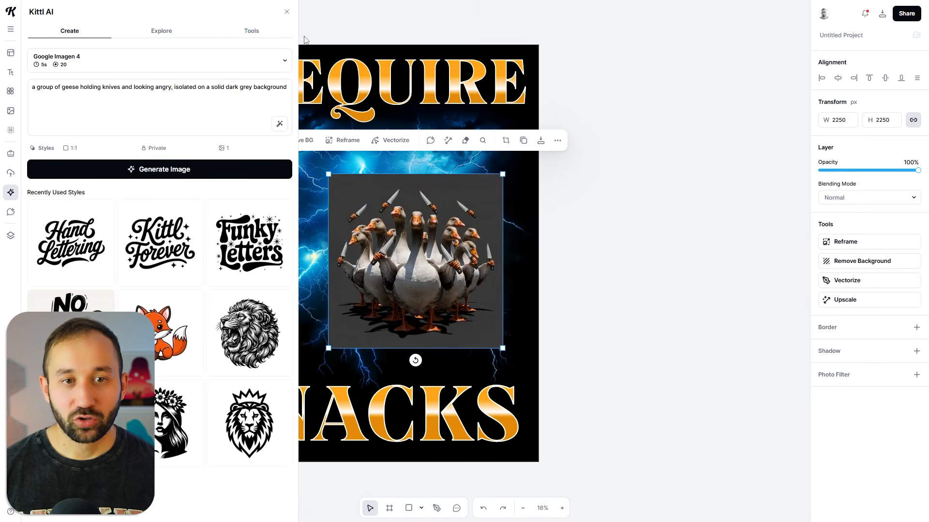
Close the generator and enlarge the geese group image to about 3329 px square between "I REQUIRE" and "SNACKS".
{"action": "left_click", "coordinate": [286, 12]}
{"action": "left_click_drag", "start_coordinate": [434, 220], "coordinate": [350, 182]}
{"action": "left_click_drag", "start_coordinate": [417, 309], "coordinate": [595, 385]}
{"action": "left_click_drag", "start_coordinate": [376, 256], "coordinate": [340, 234]}
{"action": "scroll", "coordinate": [339, 234], "scroll_direction": "down", "scroll_amount": 2}
{"action": "left_click_drag", "start_coordinate": [479, 384], "coordinate": [446, 348]}
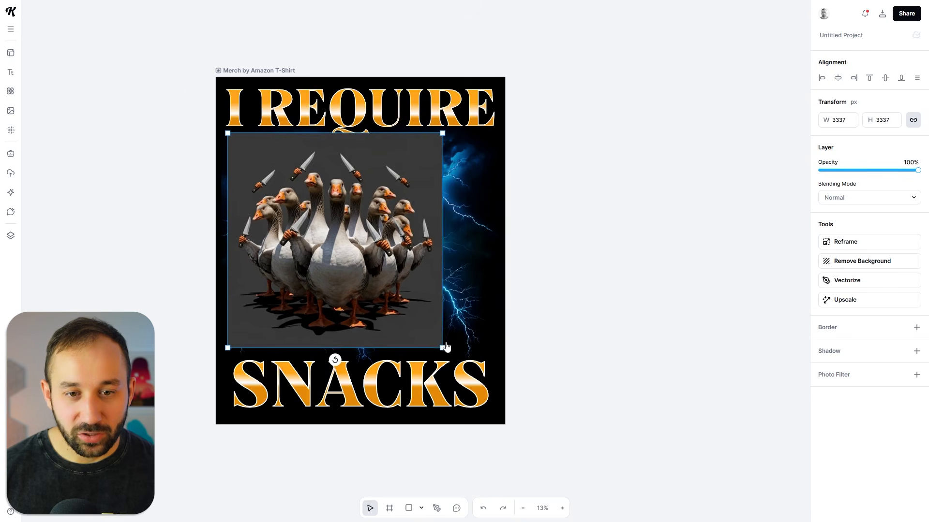
{"action": "left_click_drag", "start_coordinate": [400, 297], "coordinate": [414, 300]}
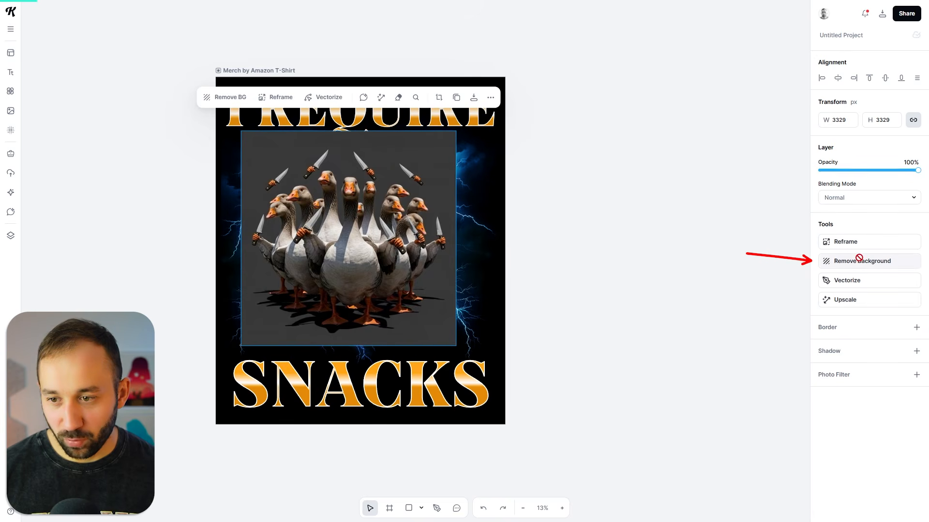
Remove the geese group image's background, enlarge it to about 3714 px wide and centre it between the text lines.
{"action": "left_click", "coordinate": [829, 259]}
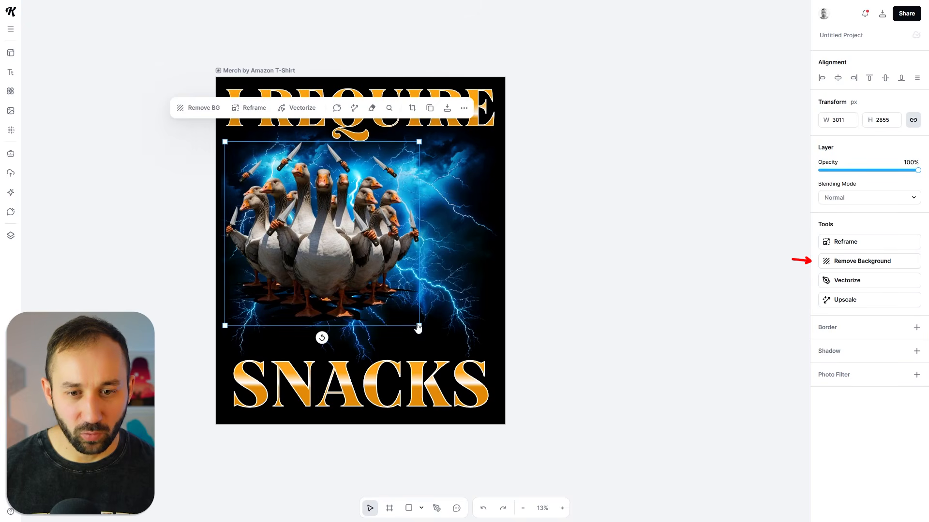
{"action": "left_click_drag", "start_coordinate": [421, 327], "coordinate": [464, 369]}
{"action": "left_click_drag", "start_coordinate": [387, 292], "coordinate": [403, 283]}
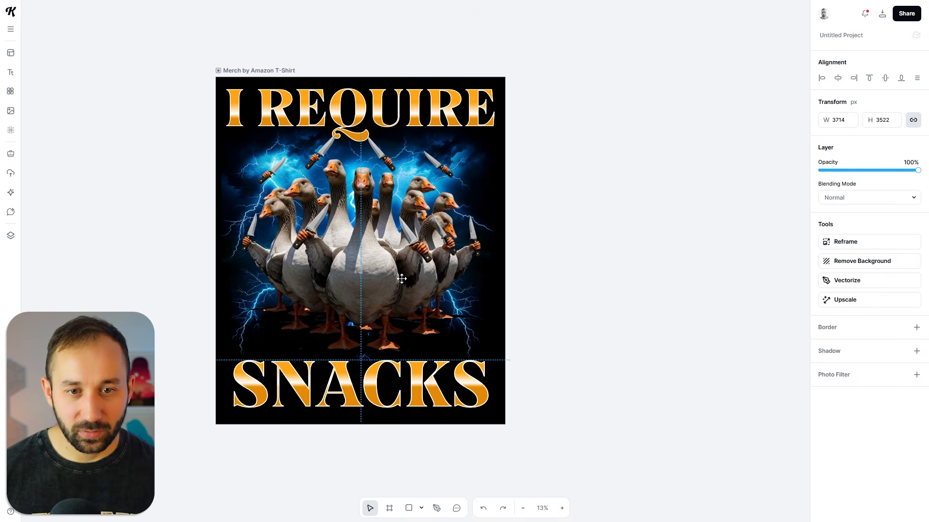
{"action": "left_click", "coordinate": [474, 141]}
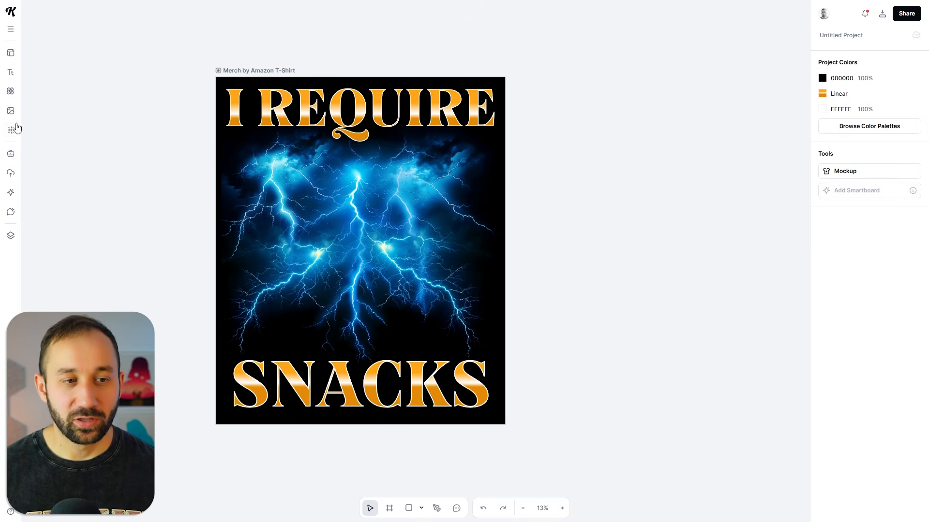
Change the AI image prompt to ask for "a group of 3 white geese" and generate the new image.
{"action": "left_click", "coordinate": [11, 174]}
{"action": "left_click", "coordinate": [11, 193]}
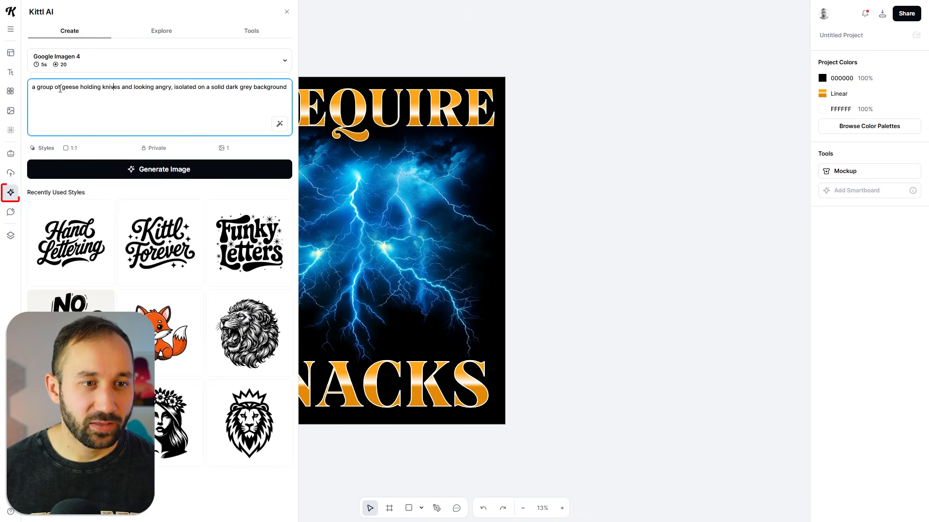
{"action": "type", "text": "3 "}
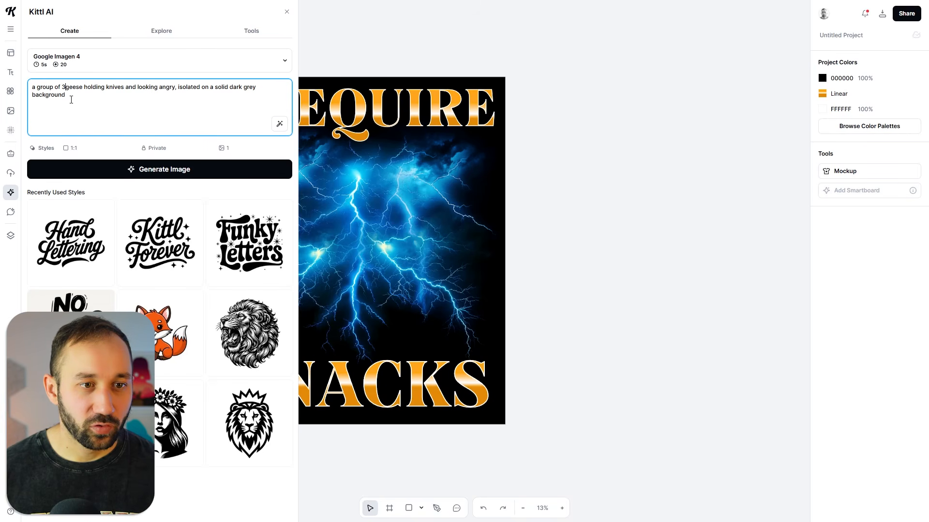
{"action": "type", "text": "white"}
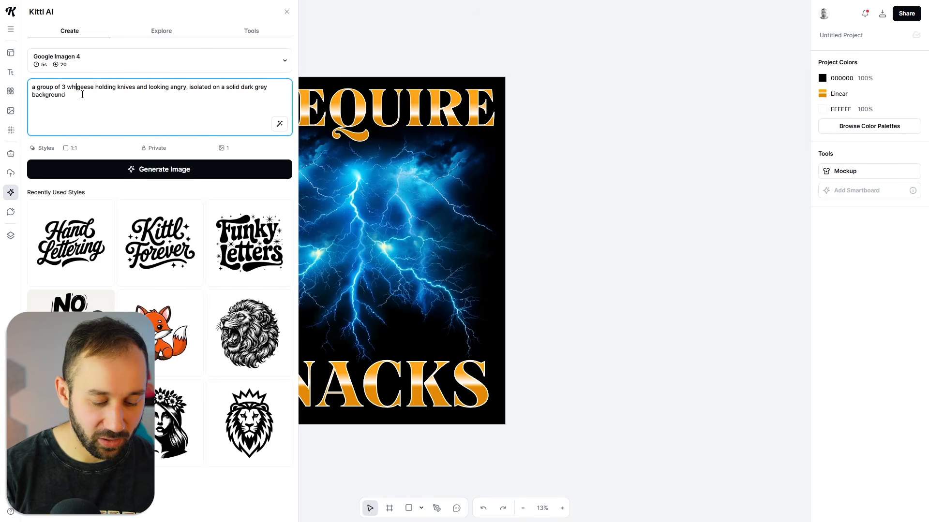
{"action": "left_click", "coordinate": [161, 95]}
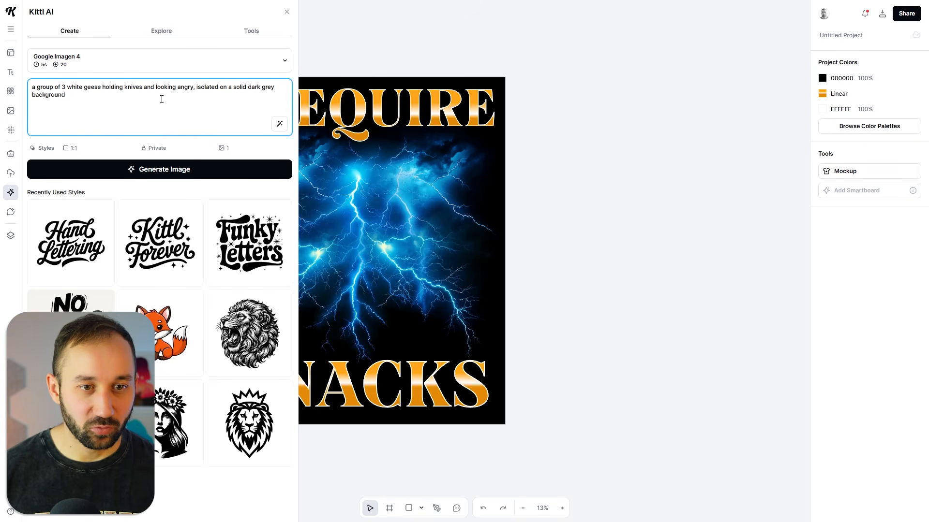
{"action": "left_click", "coordinate": [183, 173]}
Enlarge the three-geese image to about 3268 px square and remove its background.
{"action": "left_click", "coordinate": [362, 255]}
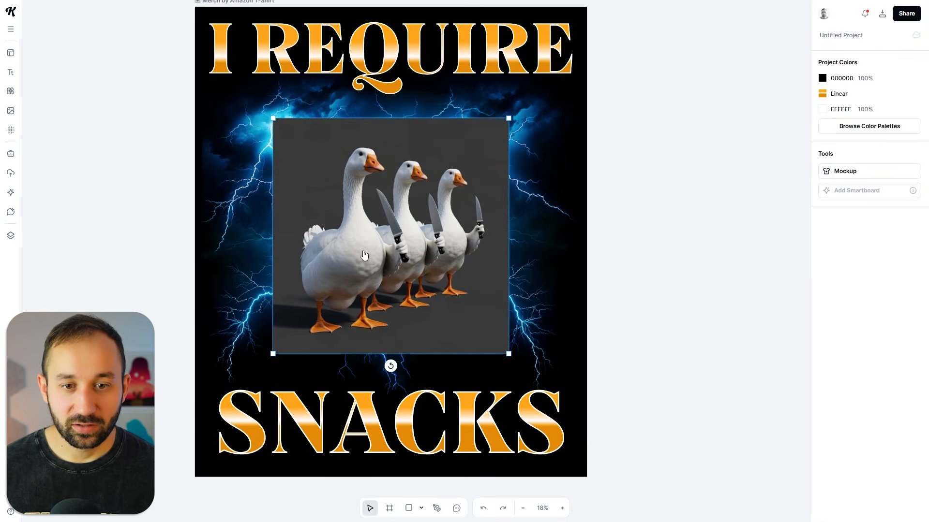
{"action": "left_click_drag", "start_coordinate": [488, 348], "coordinate": [557, 377]}
{"action": "left_click_drag", "start_coordinate": [514, 319], "coordinate": [445, 283]}
{"action": "scroll", "coordinate": [481, 295], "scroll_direction": "down", "scroll_amount": 2}
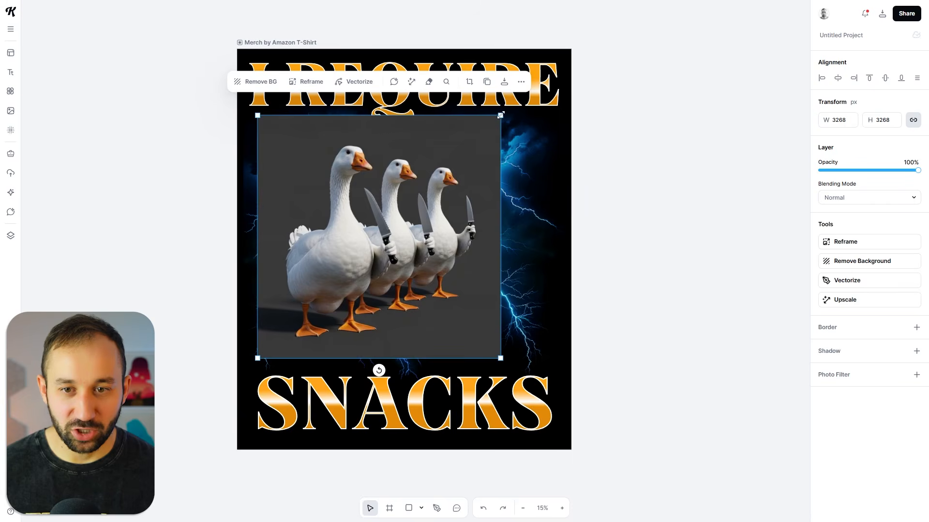
{"action": "left_click", "coordinate": [871, 260]}
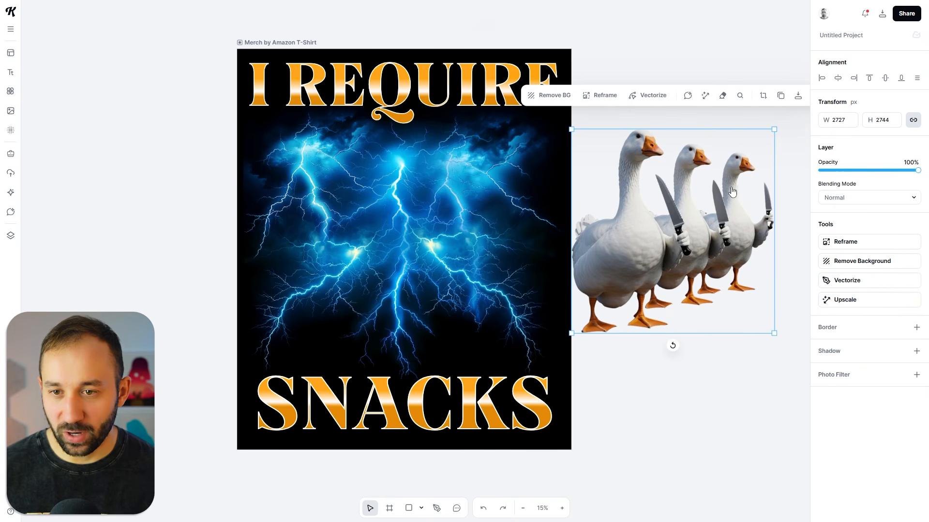
Inspect the cut-out geese beside the artboard up close and upscale the image.
{"action": "scroll", "coordinate": [520, 190], "scroll_direction": "up", "scroll_amount": 10}
{"action": "scroll", "coordinate": [540, 196], "scroll_direction": "down", "scroll_amount": 10}
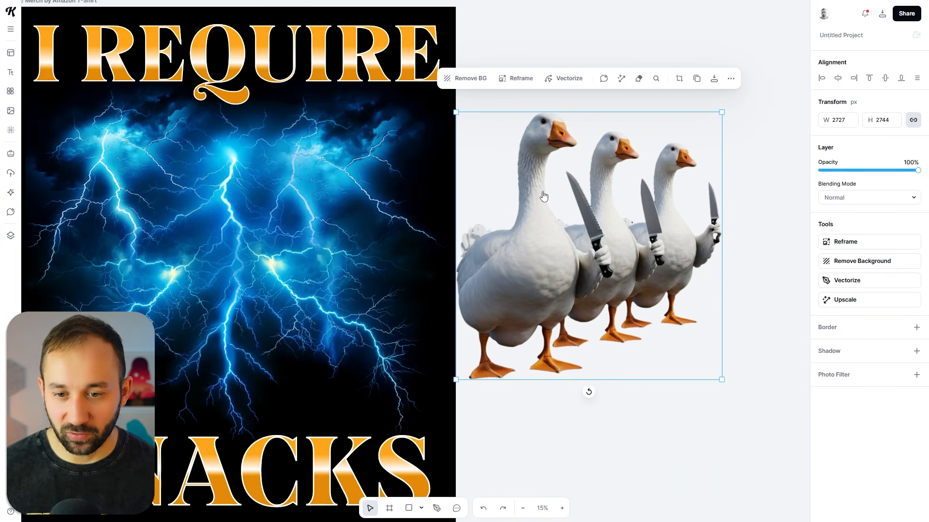
{"action": "left_click", "coordinate": [849, 303]}
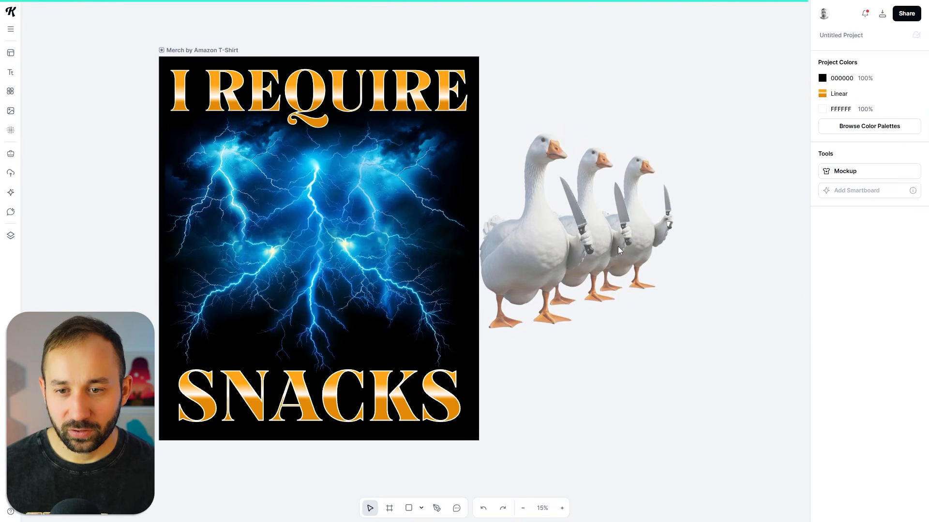
Place the three geese over the lightning and enlarge them to about 3300 px wide, centred between the text lines.
{"action": "left_click_drag", "start_coordinate": [615, 245], "coordinate": [334, 260]}
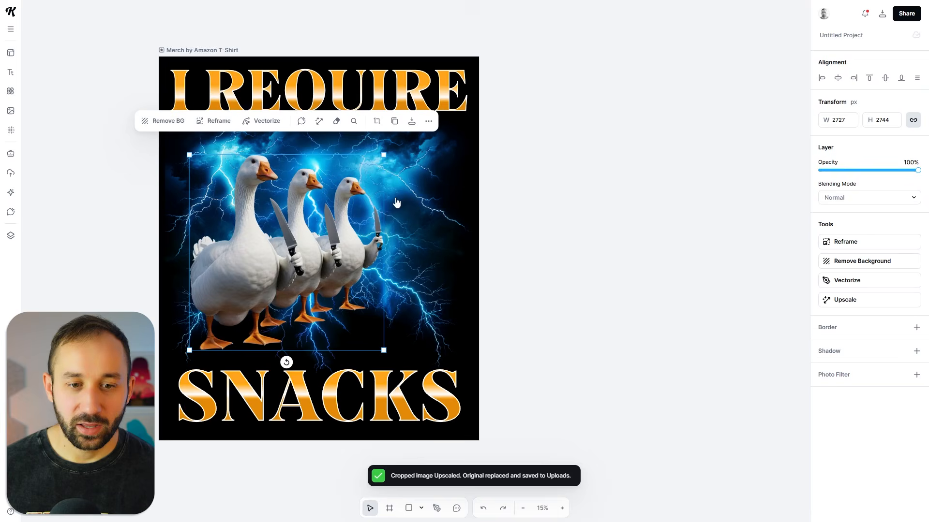
{"action": "left_click_drag", "start_coordinate": [384, 155], "coordinate": [450, 145]}
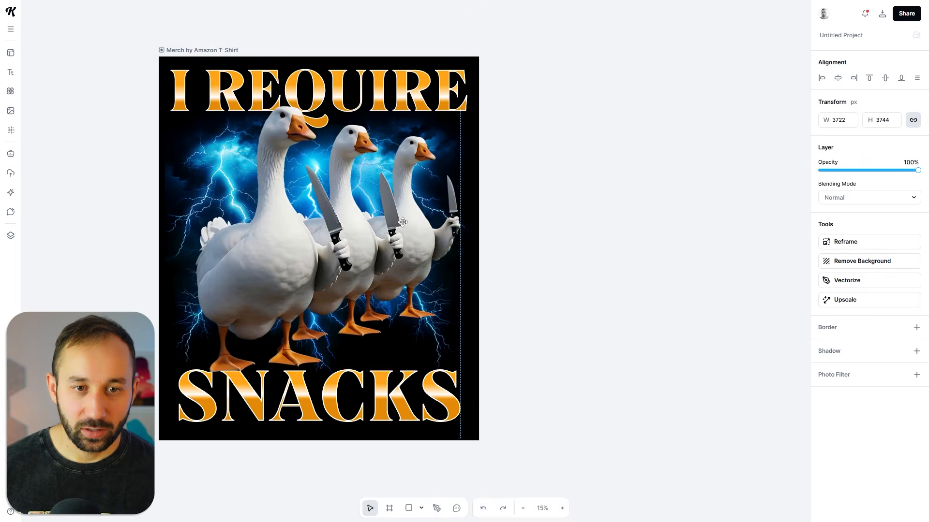
{"action": "left_click_drag", "start_coordinate": [402, 227], "coordinate": [396, 223]}
{"action": "left_click_drag", "start_coordinate": [451, 103], "coordinate": [422, 134]}
{"action": "left_click_drag", "start_coordinate": [378, 240], "coordinate": [392, 237]}
{"action": "left_click", "coordinate": [611, 247]}
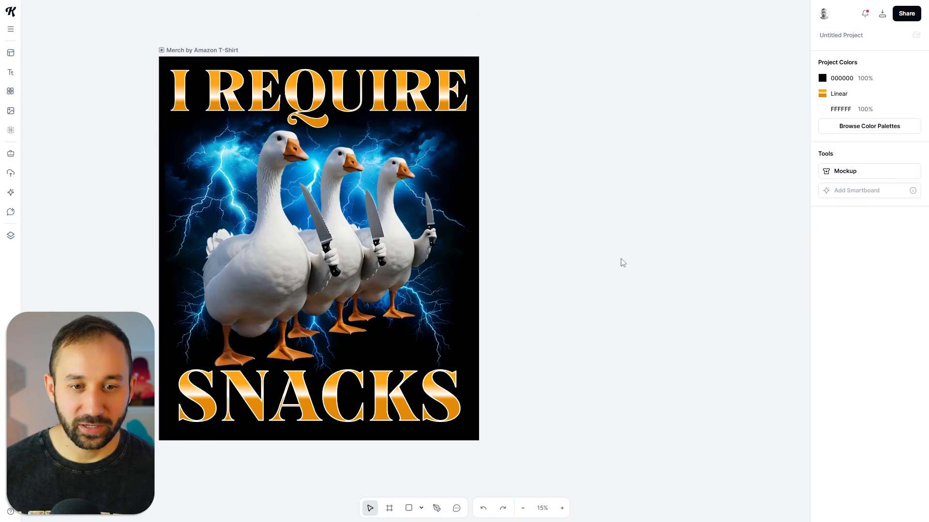
Examine the geese's feet and the "SNACKS" lettering up close, and check the overall composition.
{"action": "left_click", "coordinate": [296, 408]}
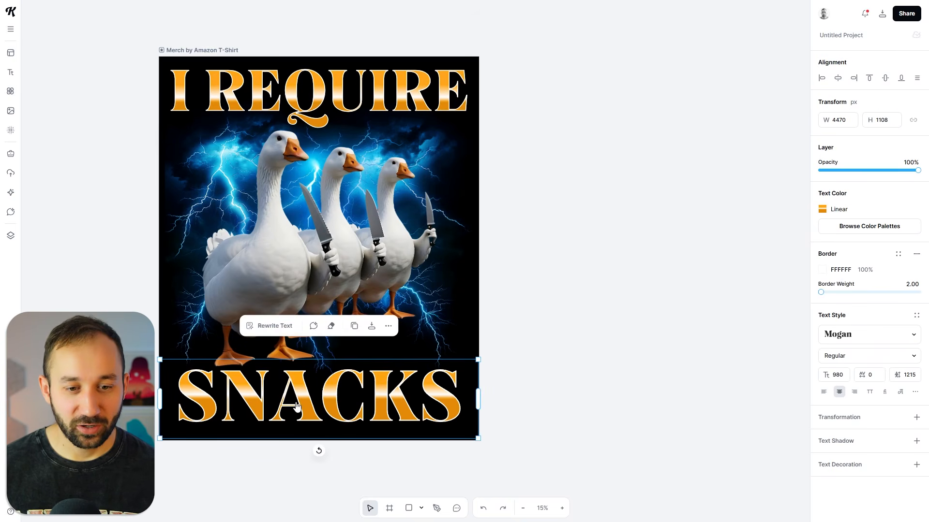
{"action": "scroll", "coordinate": [261, 394], "scroll_direction": "up", "scroll_amount": 5}
{"action": "scroll", "coordinate": [293, 355], "scroll_direction": "up", "scroll_amount": 3}
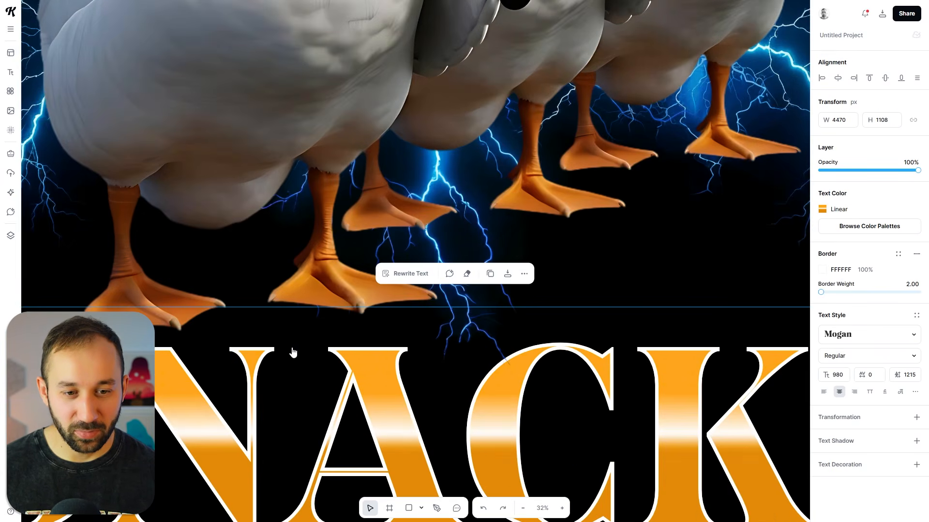
{"action": "scroll", "coordinate": [364, 227], "scroll_direction": "down", "scroll_amount": 5}
{"action": "left_click", "coordinate": [740, 172]}
{"action": "scroll", "coordinate": [660, 254], "scroll_direction": "down", "scroll_amount": 5}
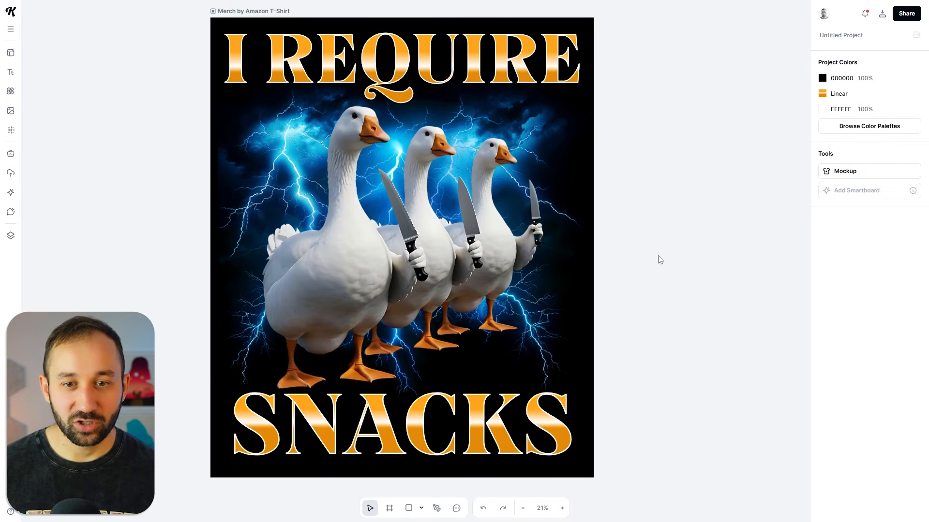
{"action": "left_click_drag", "start_coordinate": [693, 198], "coordinate": [635, 195]}
{"action": "scroll", "coordinate": [634, 198], "scroll_direction": "down", "scroll_amount": 1}
Nudge the three-geese image slightly higher, closer to the "I REQUIRE" text.
{"action": "left_click", "coordinate": [283, 222]}
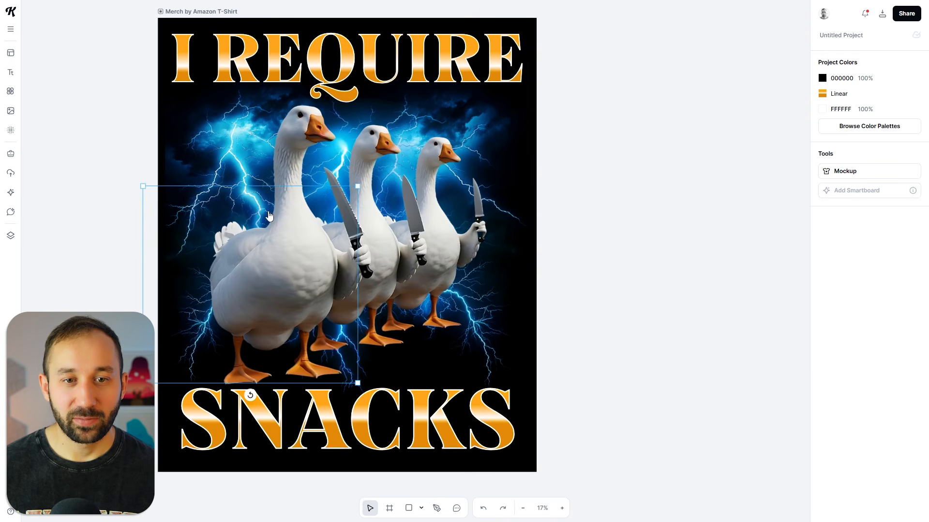
{"action": "left_click", "coordinate": [405, 222]}
{"action": "left_click_drag", "start_coordinate": [407, 220], "coordinate": [406, 219]}
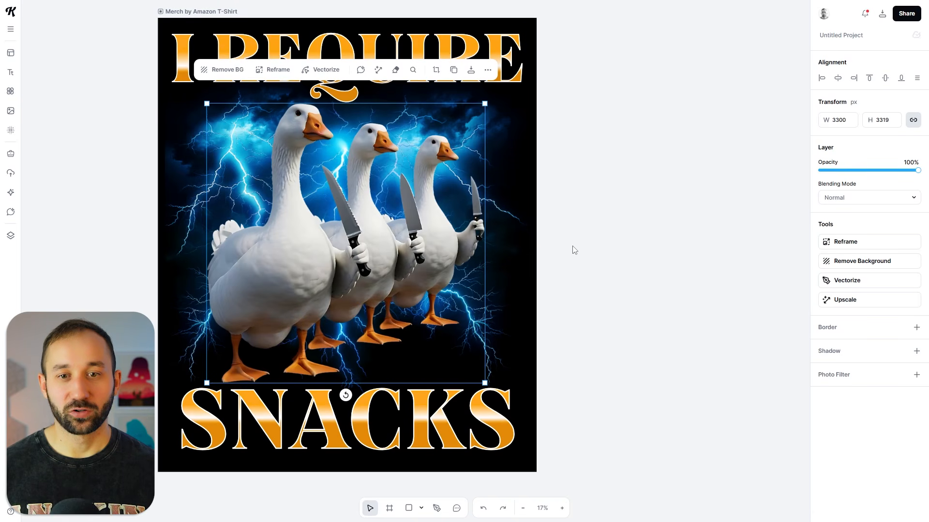
{"action": "left_click", "coordinate": [598, 220]}
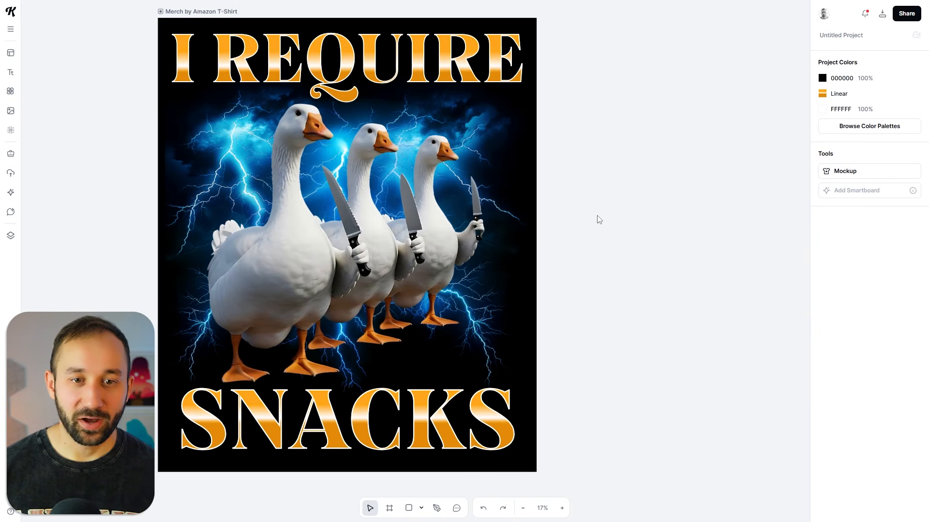
Move the "I REQUIRE" text slightly higher and the "SNACKS" text slightly lower, keeping both centred on the artboard.
{"action": "scroll", "coordinate": [589, 212], "scroll_direction": "down", "scroll_amount": 3}
{"action": "scroll", "coordinate": [543, 195], "scroll_direction": "up", "scroll_amount": 4}
{"action": "scroll", "coordinate": [405, 151], "scroll_direction": "up", "scroll_amount": 2}
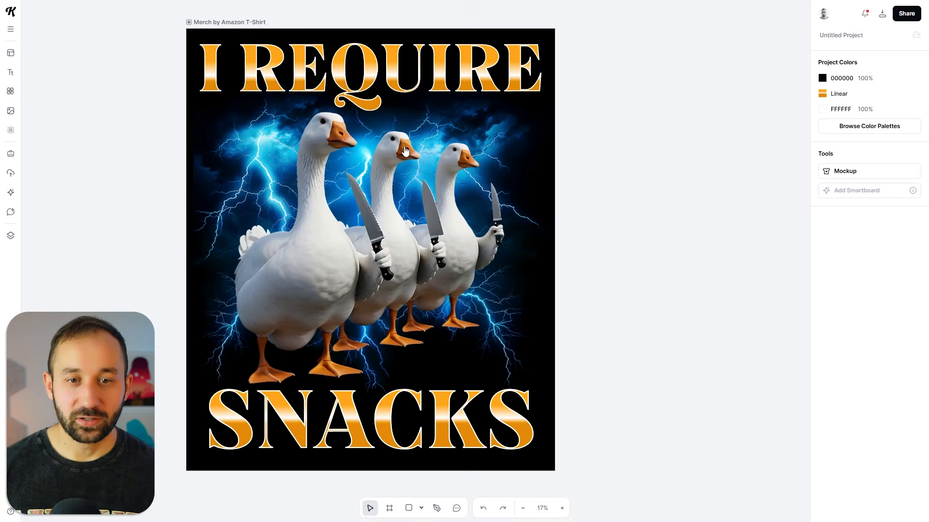
{"action": "left_click", "coordinate": [436, 80]}
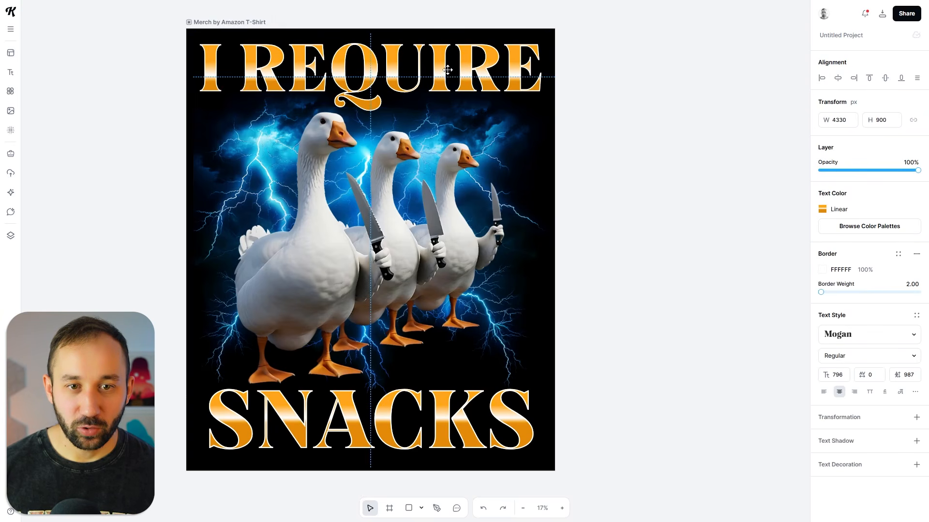
{"action": "left_click", "coordinate": [477, 408]}
{"action": "left_click_drag", "start_coordinate": [458, 416], "coordinate": [458, 420]}
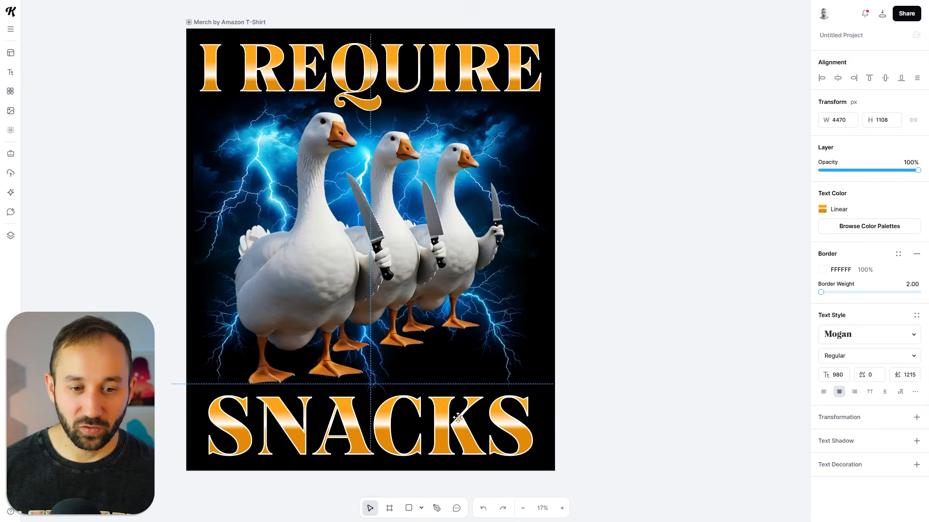
{"action": "left_click", "coordinate": [409, 87]}
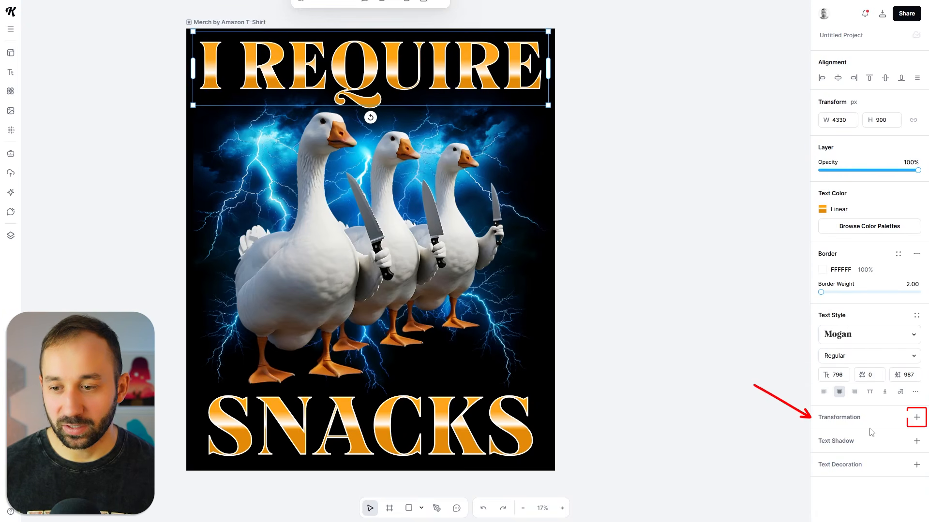
Apply a Distort transformation to the "I REQUIRE" text and pull both lower corners down so its bottom edge arches.
{"action": "left_click", "coordinate": [916, 419]}
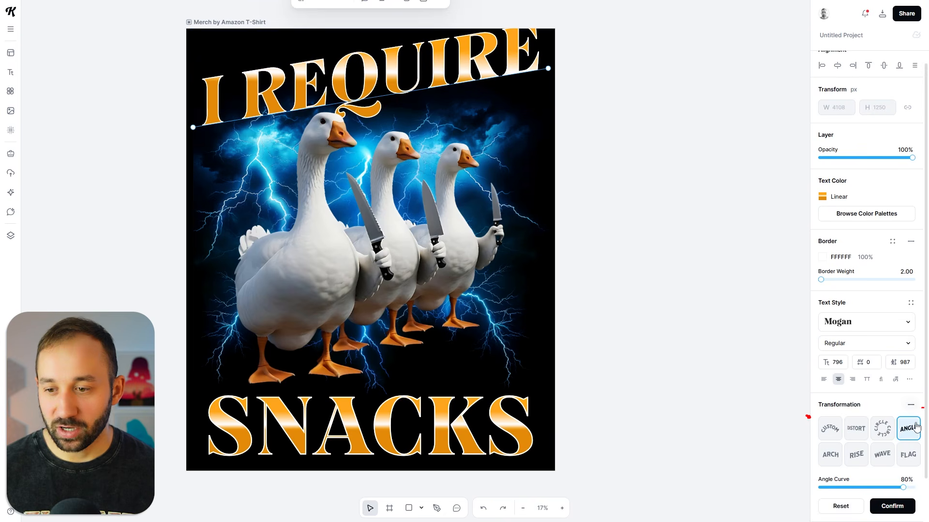
{"action": "left_click", "coordinate": [856, 432]}
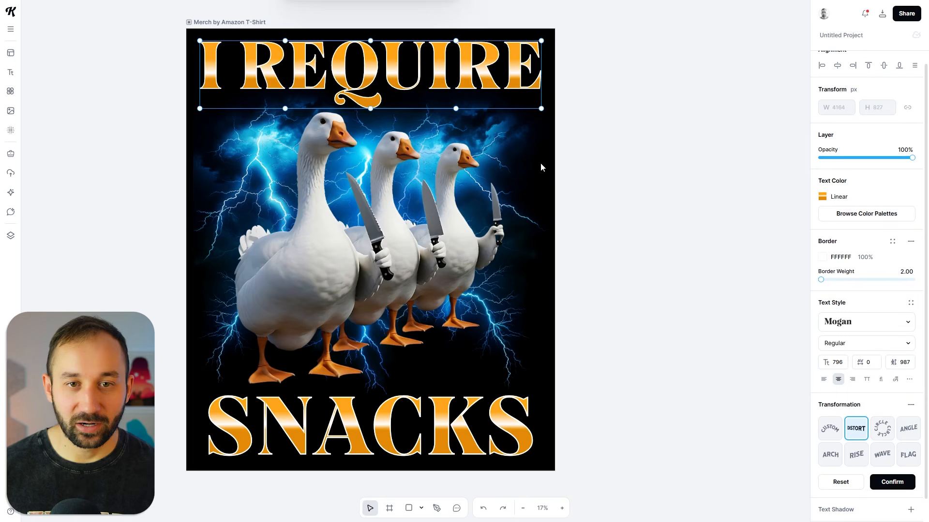
{"action": "left_click_drag", "start_coordinate": [200, 109], "coordinate": [197, 151]}
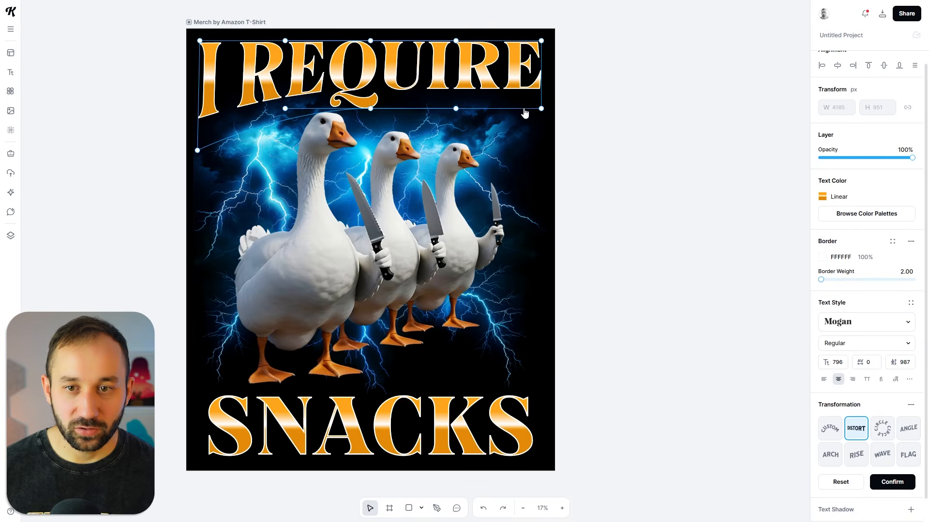
{"action": "left_click_drag", "start_coordinate": [540, 109], "coordinate": [541, 153]}
Apply a Distort transformation to the "SNACKS" text, pulling both upper corners up so its top edge curves at the ends.
{"action": "left_click", "coordinate": [451, 436]}
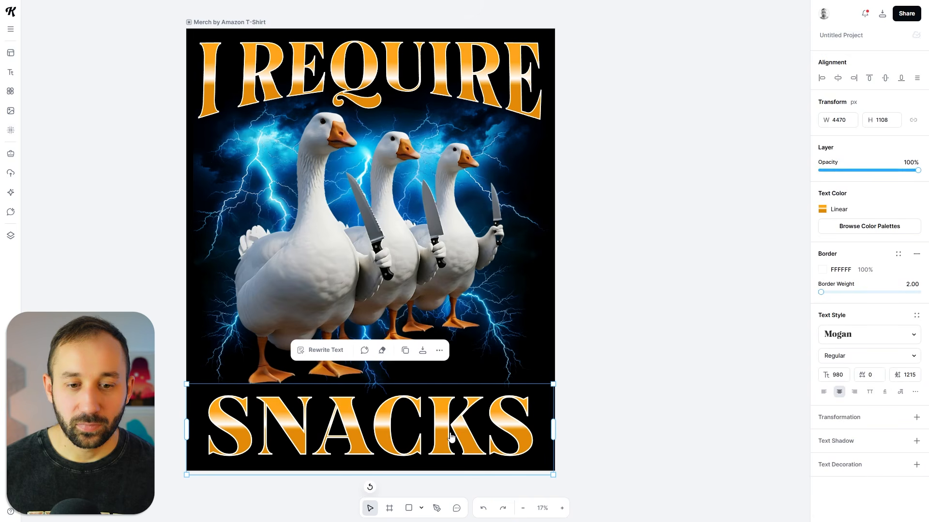
{"action": "left_click", "coordinate": [916, 420]}
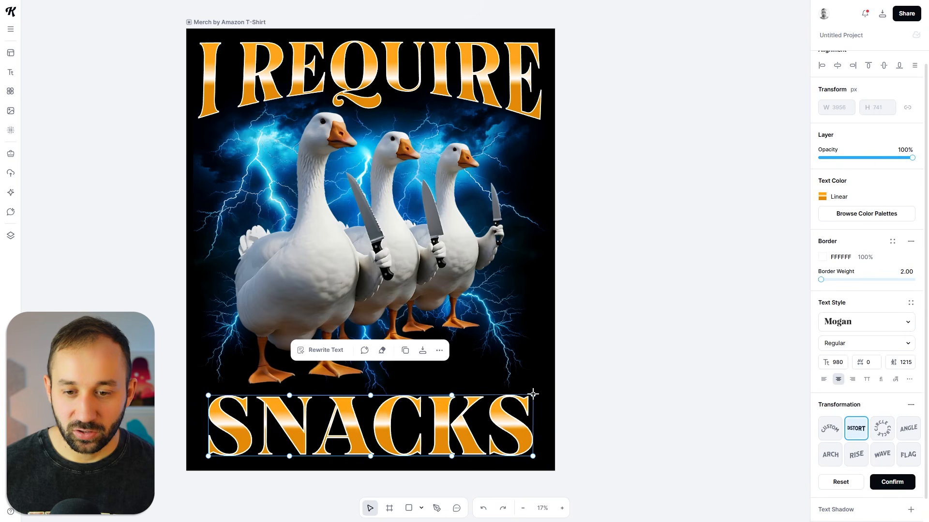
{"action": "left_click_drag", "start_coordinate": [533, 394], "coordinate": [532, 368]}
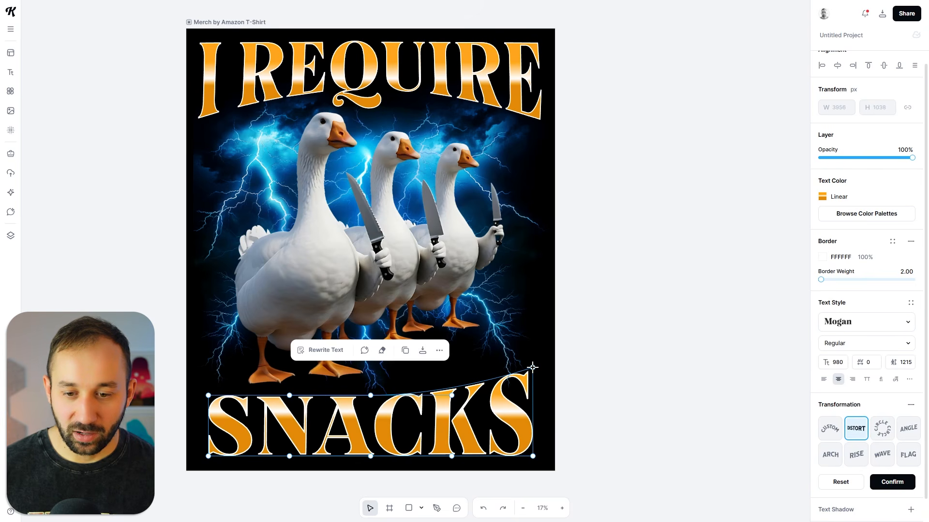
{"action": "left_click_drag", "start_coordinate": [208, 395], "coordinate": [206, 371]}
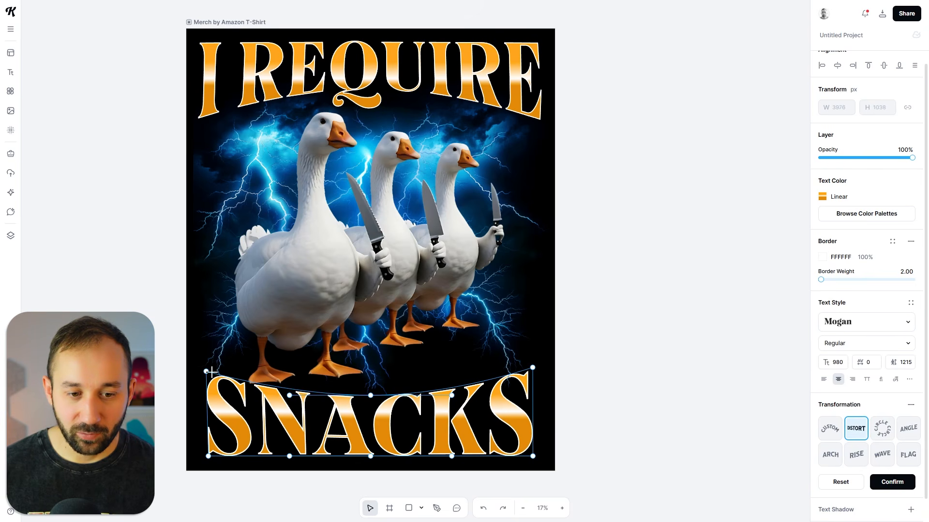
{"action": "left_click", "coordinate": [892, 481]}
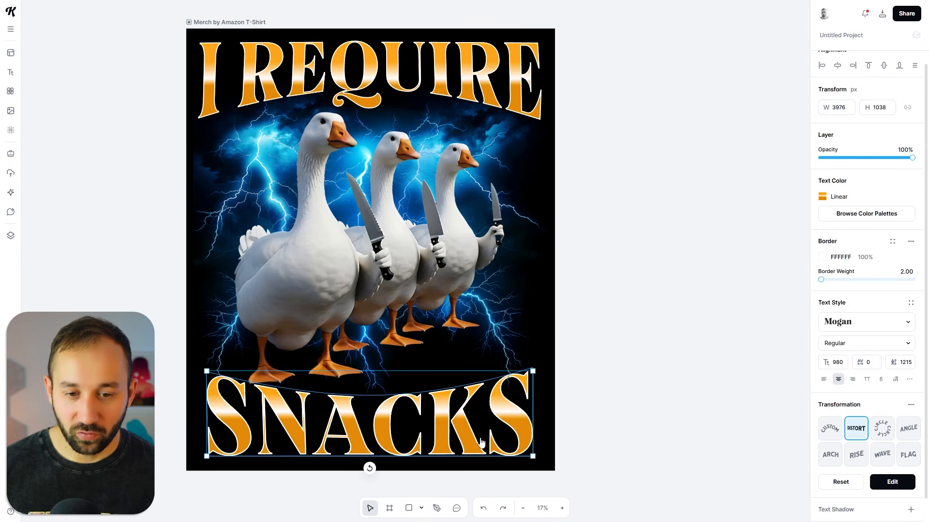
Enlarge the "SNACKS" text to about 4081 px wide and move it slightly lower, centred on the artboard.
{"action": "left_click_drag", "start_coordinate": [524, 378], "coordinate": [533, 376]}
{"action": "left_click", "coordinate": [517, 400]}
{"action": "left_click", "coordinate": [515, 433]}
{"action": "left_click_drag", "start_coordinate": [517, 434], "coordinate": [523, 436]}
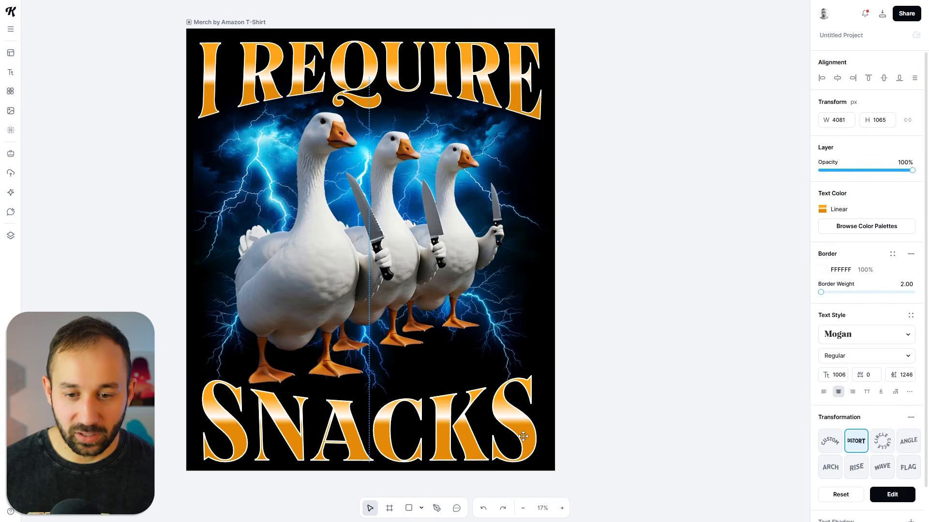
Shrink the three-geese image to about 3191 px wide and recentre it between the two text lines.
{"action": "left_click", "coordinate": [480, 383]}
{"action": "left_click_drag", "start_coordinate": [504, 385], "coordinate": [495, 376]}
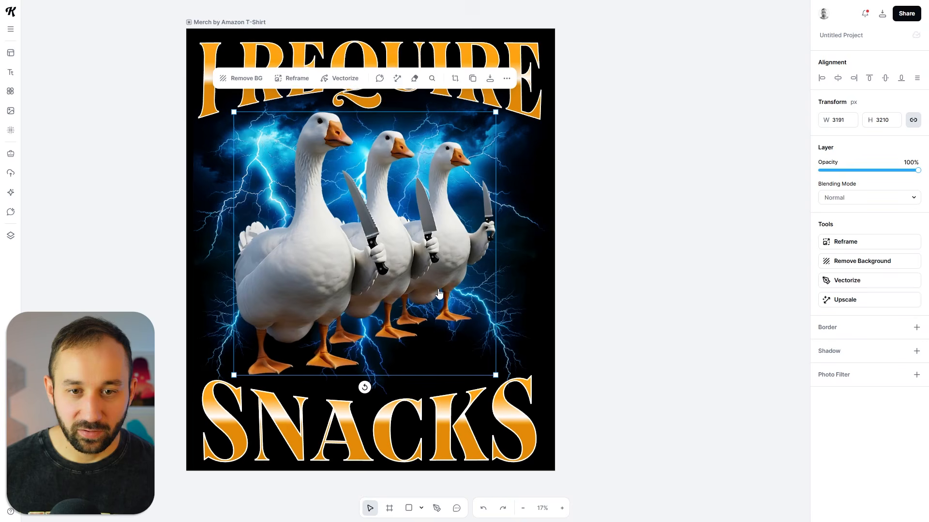
{"action": "left_click_drag", "start_coordinate": [439, 289], "coordinate": [445, 291]}
{"action": "left_click", "coordinate": [601, 286]}
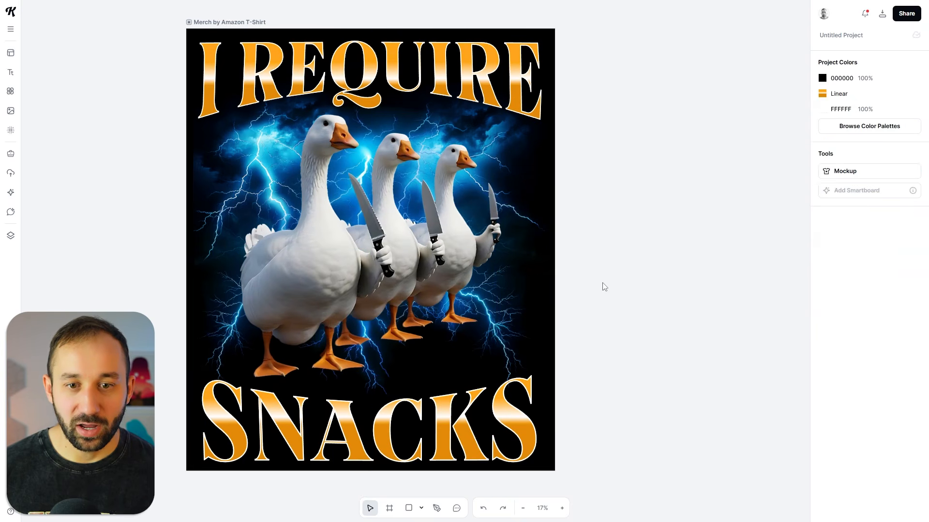
{"action": "scroll", "coordinate": [611, 284], "scroll_direction": "down", "scroll_amount": 5}
{"action": "scroll", "coordinate": [610, 284], "scroll_direction": "up", "scroll_amount": 4}
{"action": "left_click", "coordinate": [480, 125]}
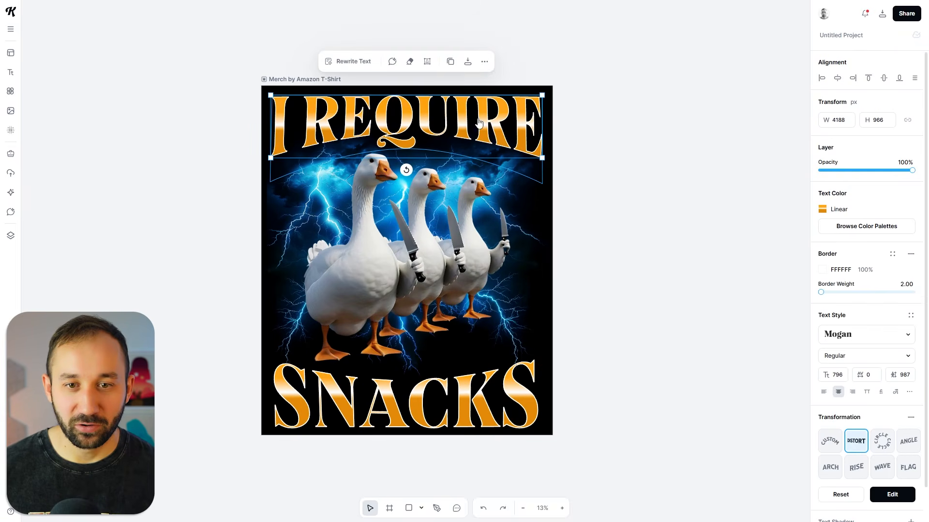
{"action": "left_click", "coordinate": [595, 285]}
{"action": "scroll", "coordinate": [595, 285], "scroll_direction": "up", "scroll_amount": 2}
{"action": "left_click_drag", "start_coordinate": [638, 230], "coordinate": [515, 214]}
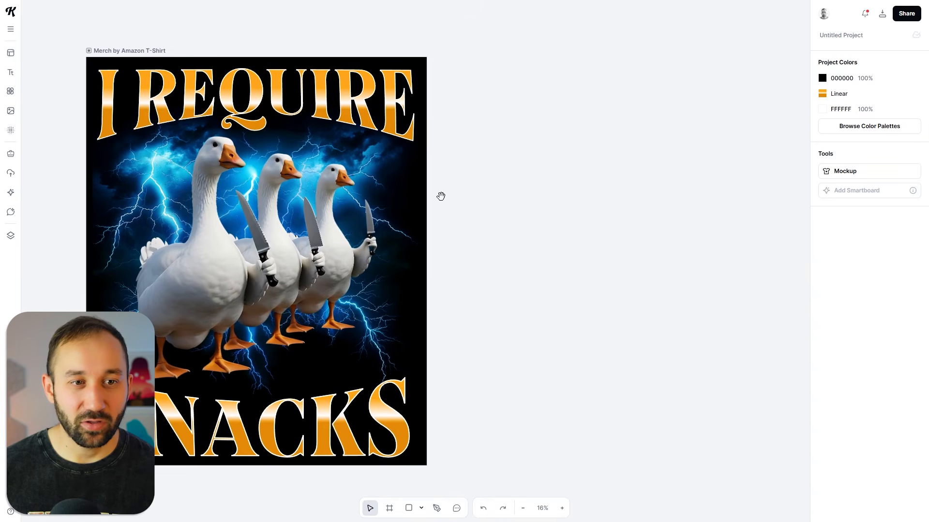
{"action": "left_click", "coordinate": [134, 51]}
{"action": "left_click", "coordinate": [298, 47]}
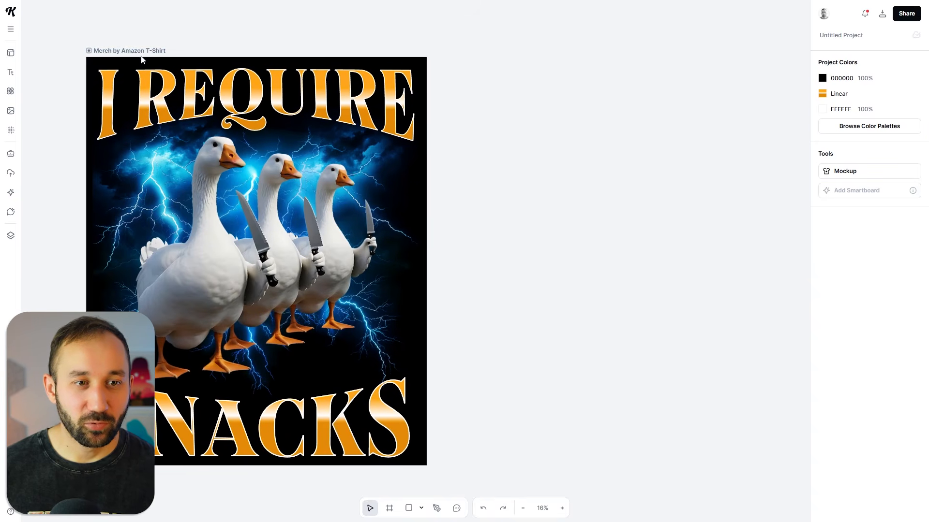
{"action": "left_click", "coordinate": [113, 50]}
{"action": "left_click_drag", "start_coordinate": [114, 51], "coordinate": [535, 57]}
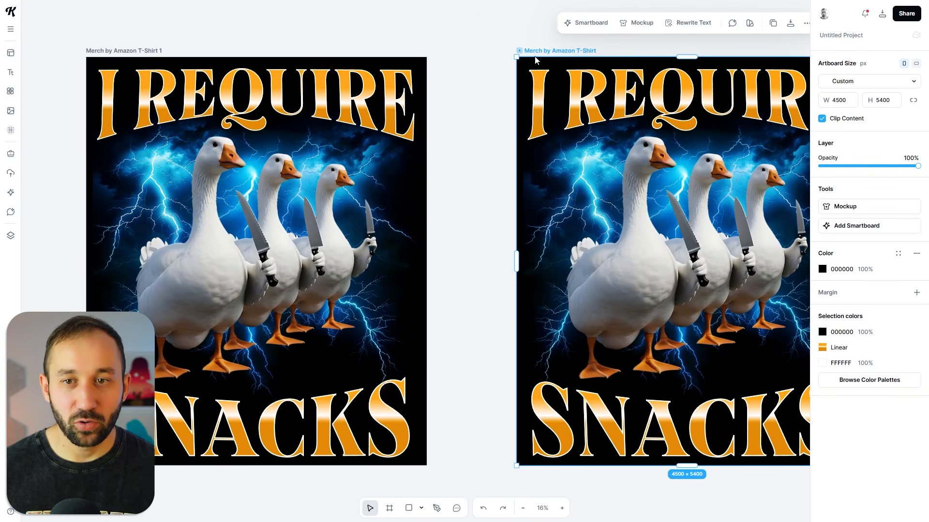
{"action": "key", "text": "Delete"}
Duplicate the T-shirt artboard with its whole design and place the two artboards side by side.
{"action": "left_click", "coordinate": [134, 50]}
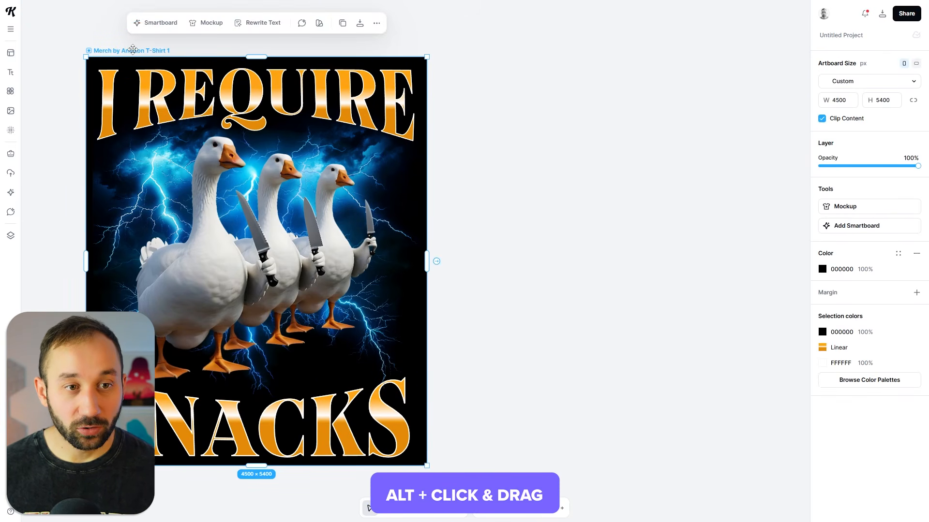
{"action": "left_click_drag", "start_coordinate": [111, 49], "coordinate": [518, 43], "text": "alt"}
{"action": "left_click", "coordinate": [434, 42]}
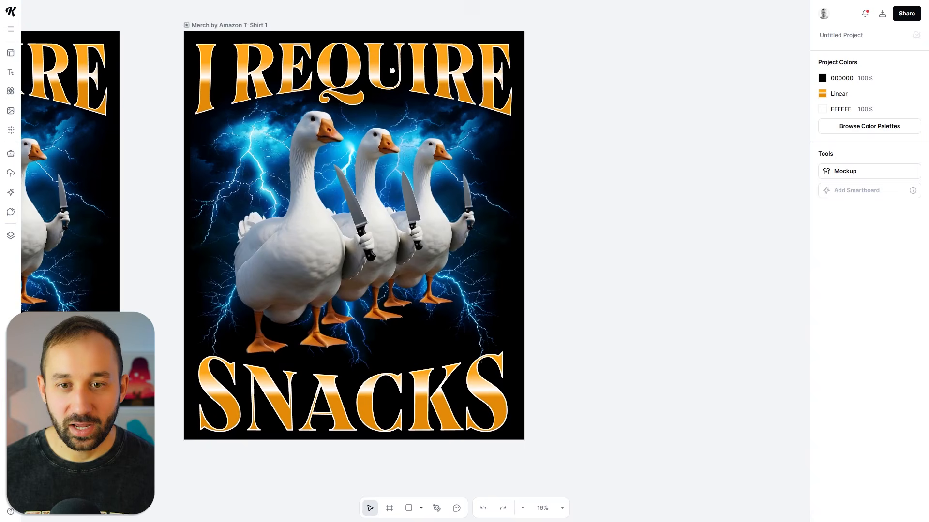
Move the geese off the right-hand artboard and set the photo filter hue of its upper-left lightning image to -40.
{"action": "left_click", "coordinate": [314, 249]}
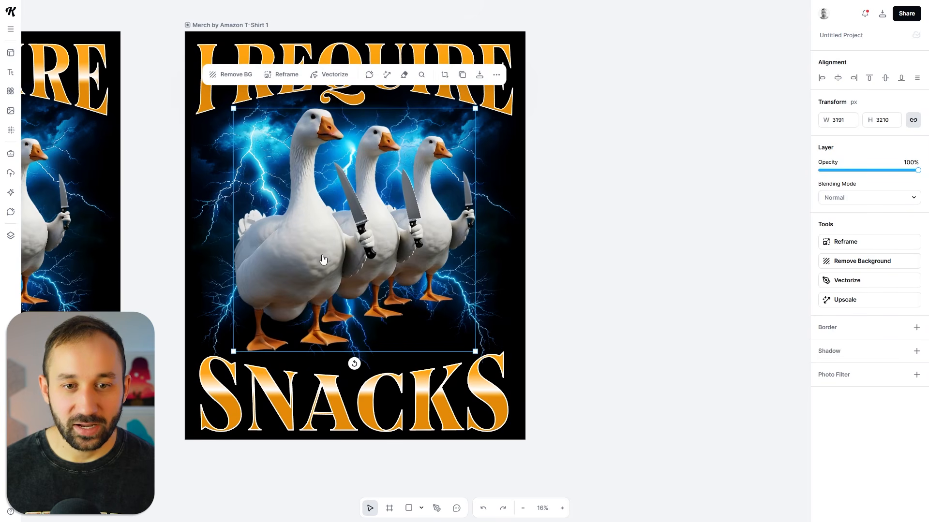
{"action": "left_click_drag", "start_coordinate": [323, 260], "coordinate": [657, 253]}
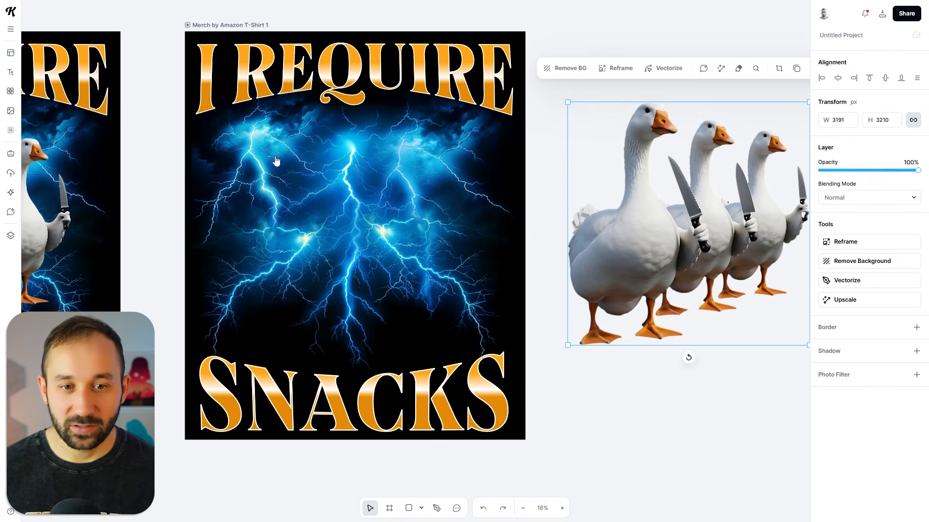
{"action": "left_click", "coordinate": [275, 160]}
{"action": "left_click", "coordinate": [264, 154]}
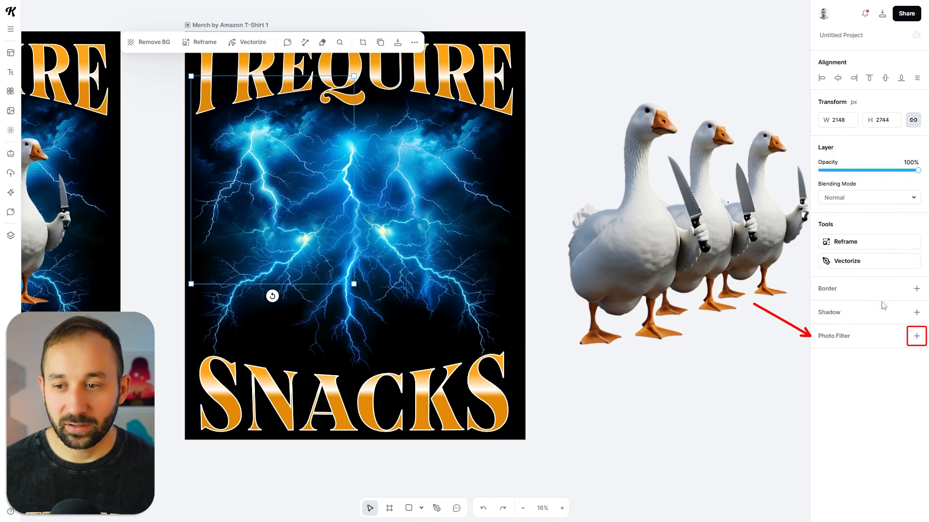
{"action": "left_click", "coordinate": [917, 336]}
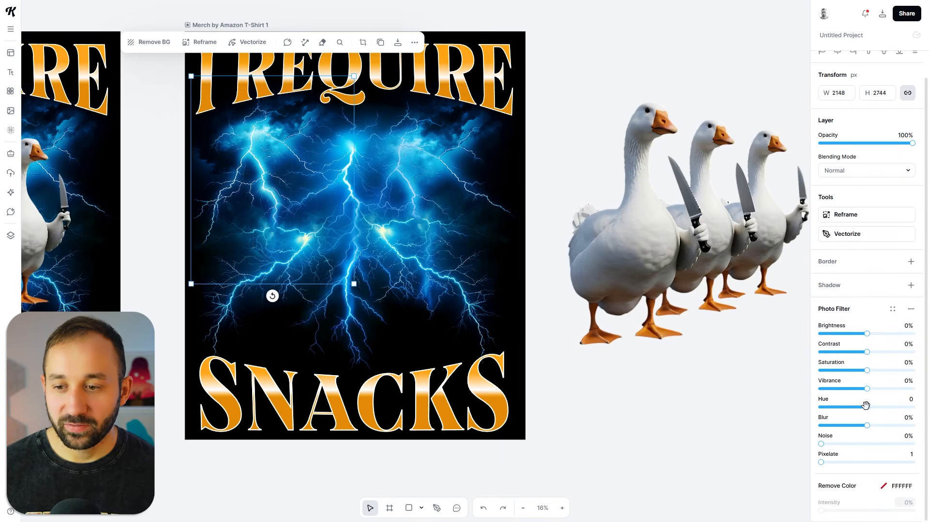
{"action": "mouse_move", "coordinate": [855, 405]}
{"action": "left_mouse_down"}
{"action": "mouse_move", "coordinate": [828, 406]}
{"action": "mouse_move", "coordinate": [854, 407]}
{"action": "mouse_move", "coordinate": [846, 407]}
{"action": "left_mouse_up"}
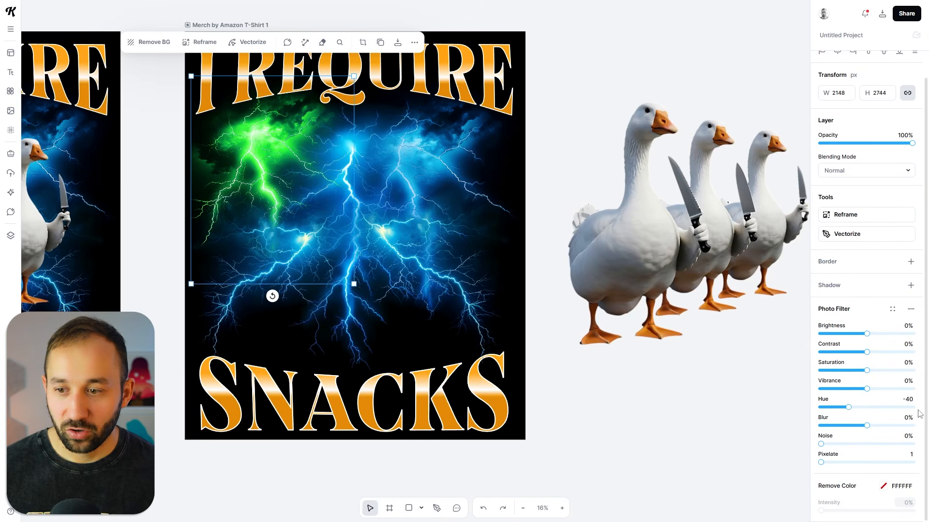
Shift the remaining blue lightning images to the same green hue and place the geese back over them.
{"action": "left_click", "coordinate": [393, 152]}
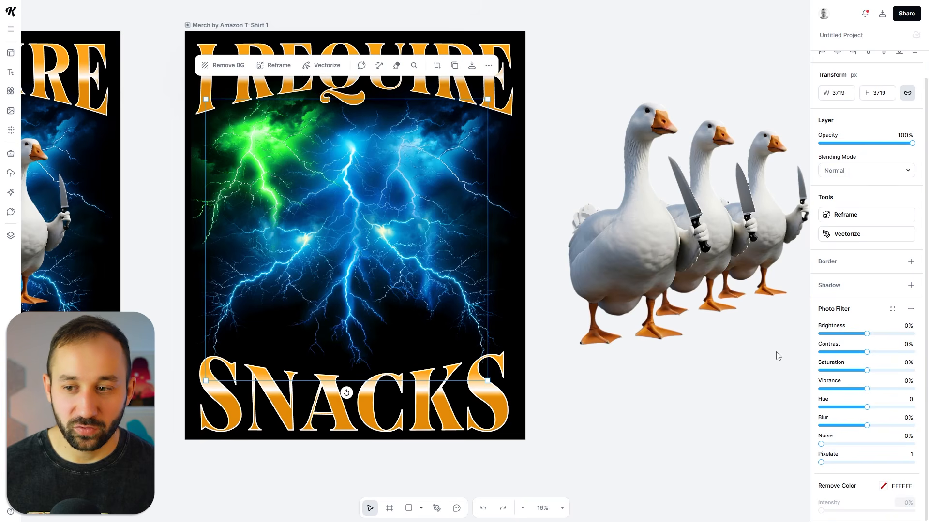
{"action": "left_click", "coordinate": [848, 408]}
{"action": "left_click_drag", "start_coordinate": [617, 251], "coordinate": [405, 243]}
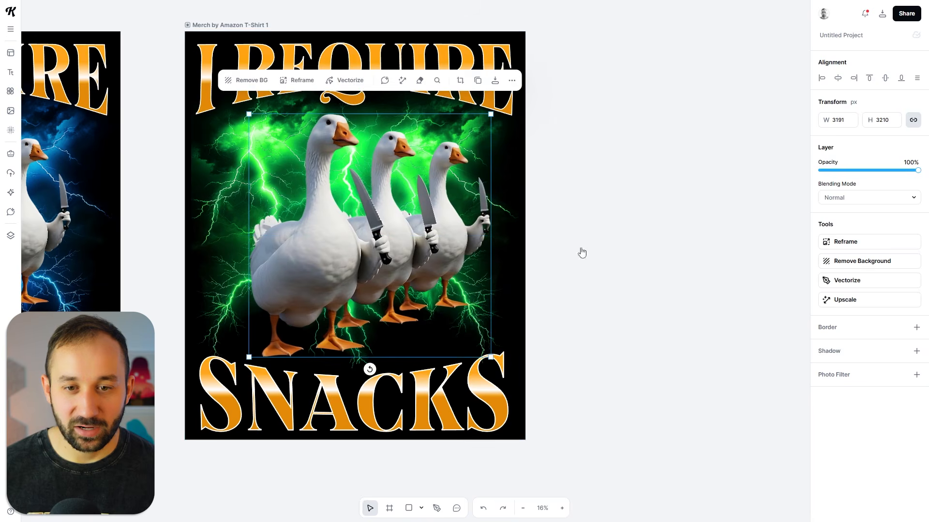
Compare the blue-lightning and green-lightning designs side by side, and inspect the green version up close.
{"action": "left_click", "coordinate": [624, 221]}
{"action": "scroll", "coordinate": [649, 201], "scroll_direction": "left", "scroll_amount": 4}
{"action": "scroll", "coordinate": [618, 219], "scroll_direction": "down", "scroll_amount": 5}
{"action": "left_click_drag", "start_coordinate": [688, 263], "coordinate": [536, 315]}
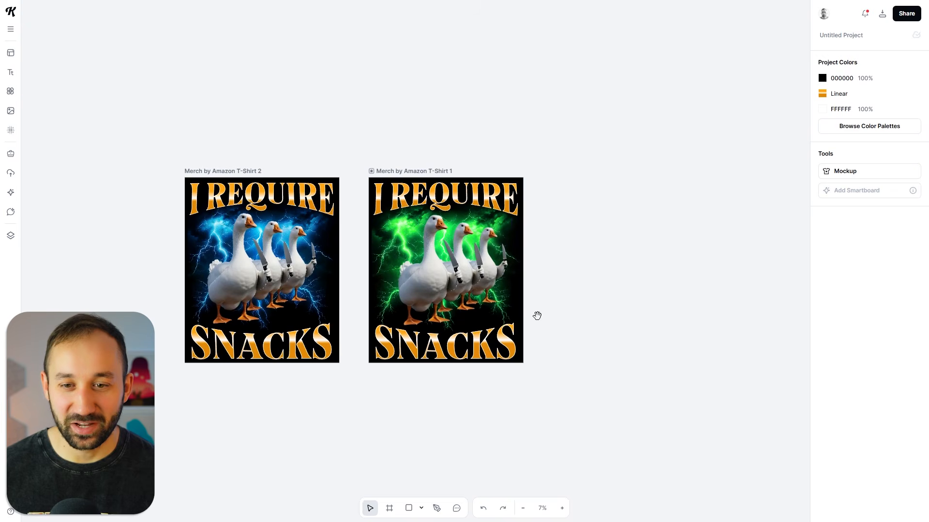
{"action": "scroll", "coordinate": [297, 262], "scroll_direction": "up", "scroll_amount": 4}
{"action": "left_click_drag", "start_coordinate": [381, 319], "coordinate": [375, 189]}
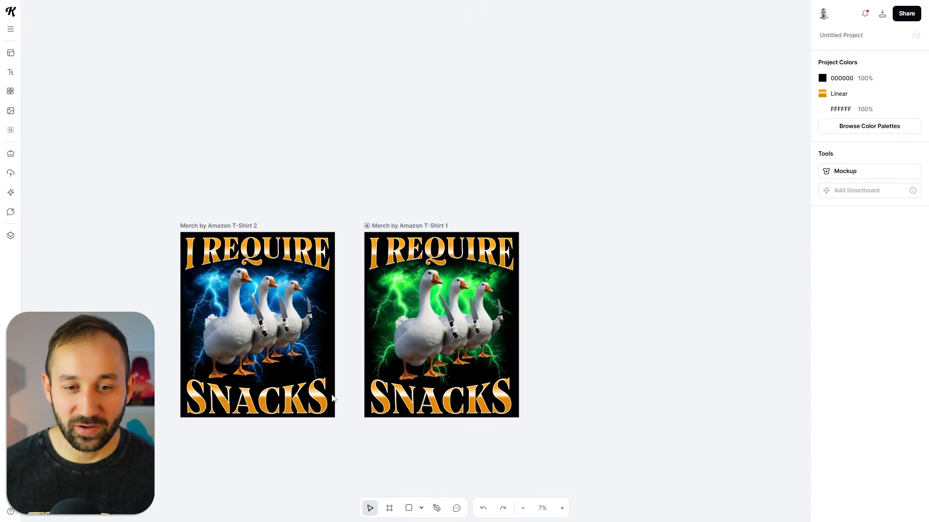
{"action": "scroll", "coordinate": [342, 390], "scroll_direction": "up", "scroll_amount": 3}
{"action": "scroll", "coordinate": [556, 275], "scroll_direction": "right", "scroll_amount": 3}
{"action": "scroll", "coordinate": [463, 247], "scroll_direction": "up", "scroll_amount": 2}
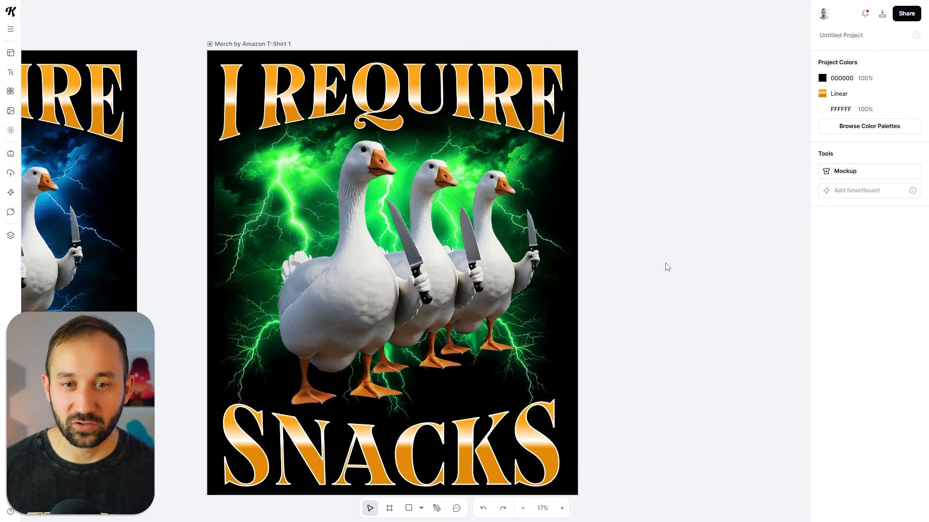
{"action": "scroll", "coordinate": [667, 267], "scroll_direction": "down", "scroll_amount": 2}
{"action": "scroll", "coordinate": [672, 267], "scroll_direction": "up", "scroll_amount": 2}
Replace the "I REQUIRE" text on the green version with "OFF TO CAUSE".
{"action": "left_click", "coordinate": [355, 81]}
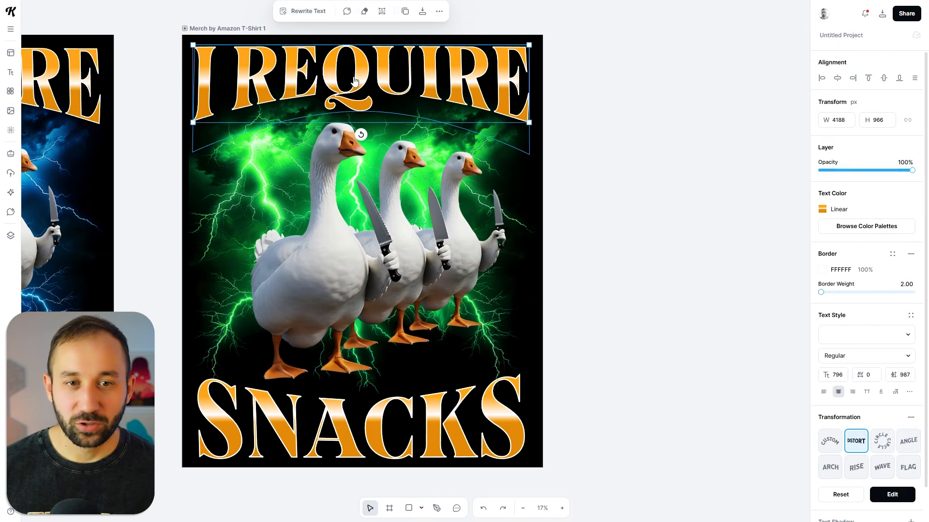
{"action": "double_click", "coordinate": [362, 76]}
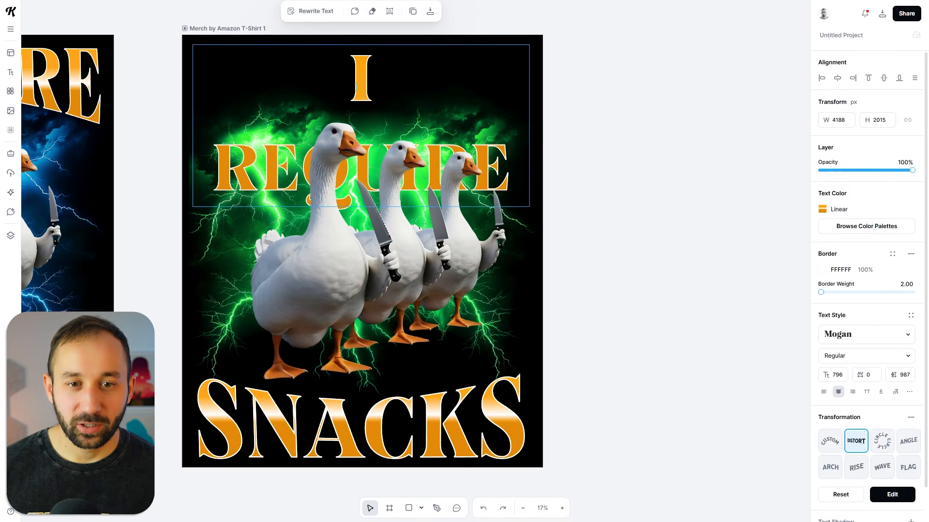
{"action": "left_click_drag", "start_coordinate": [355, 86], "coordinate": [526, 205]}
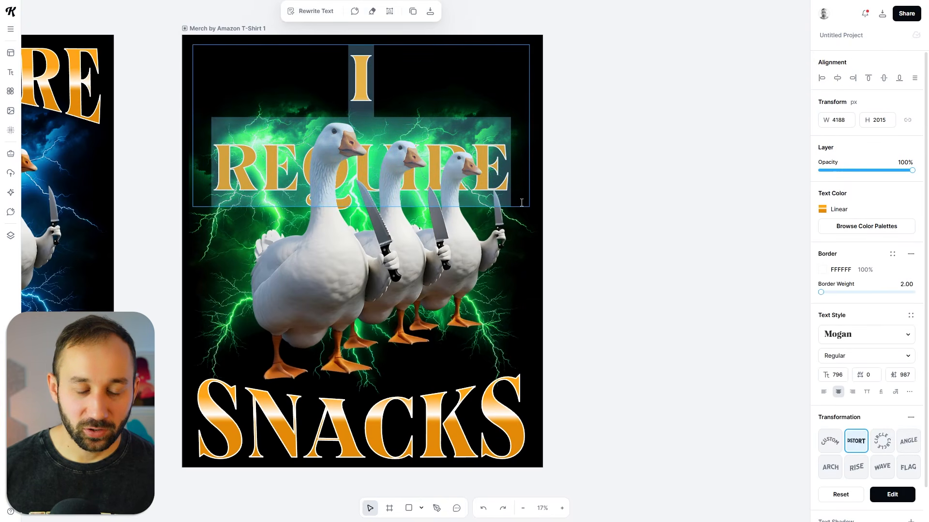
{"action": "type", "text": "OFF TO CAUSE"}
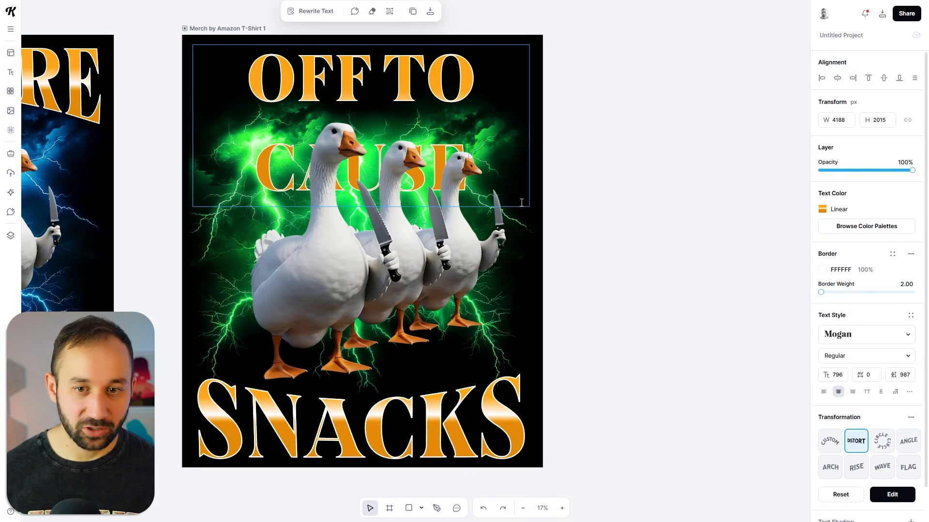
{"action": "key", "text": "Escape"}
{"action": "left_click", "coordinate": [565, 169]}
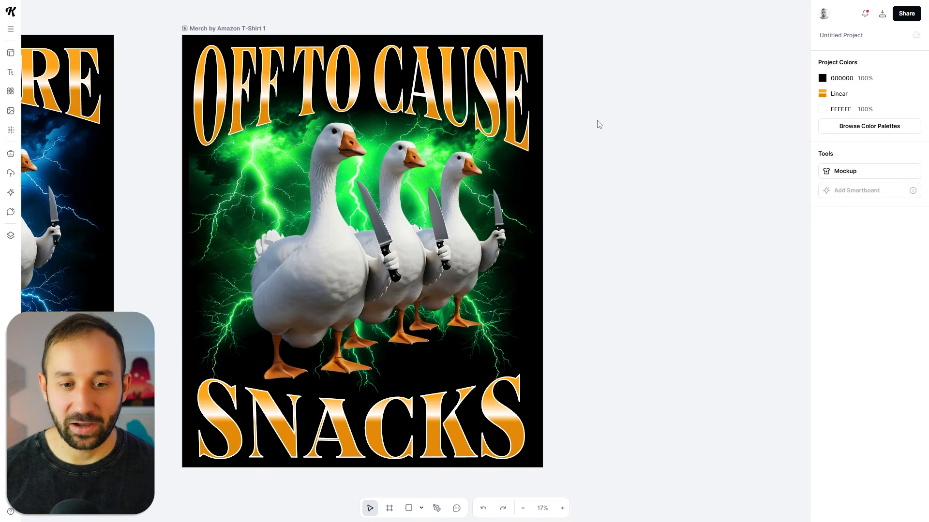
Undo the change to "OFF TO CAUSE" and the last moves of the geese image.
{"action": "key", "text": "ctrl+z"}
{"action": "key", "text": "ctrl+z"}
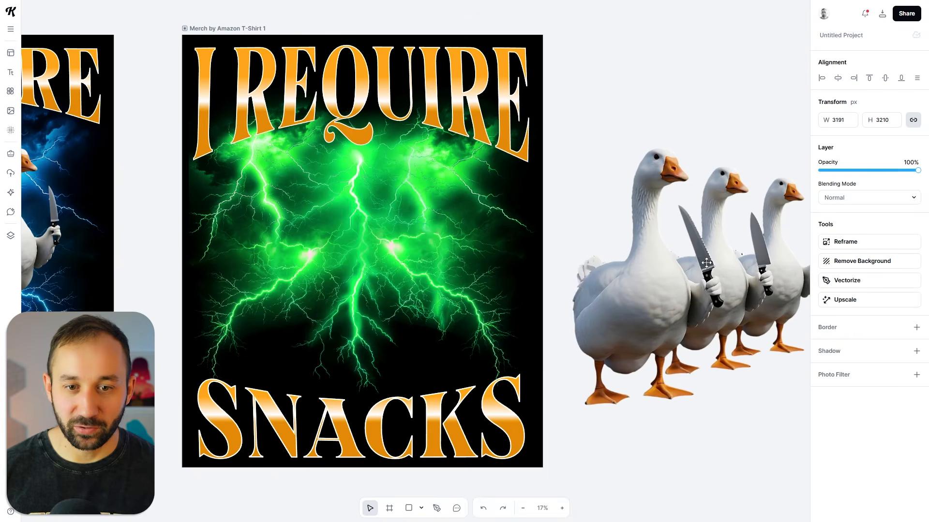
{"action": "key", "text": "ctrl+z"}
{"action": "left_click", "coordinate": [615, 241]}
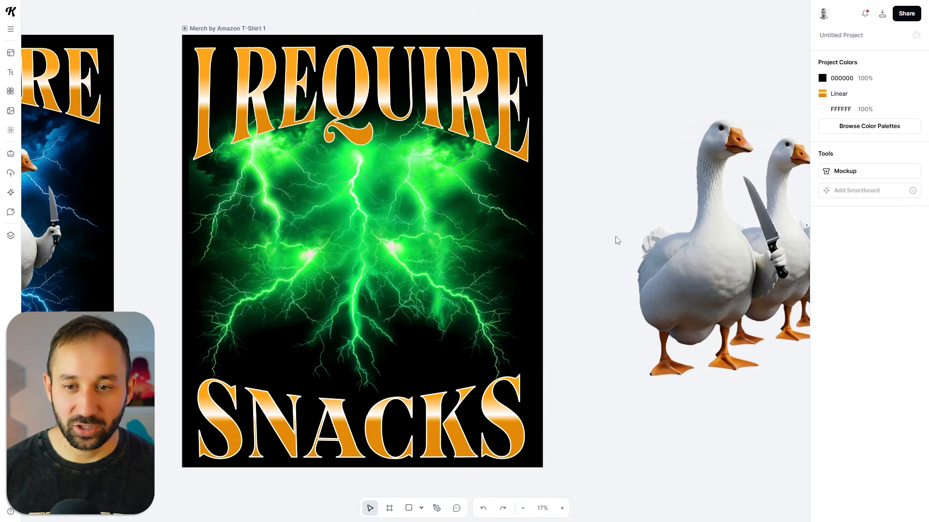
{"action": "key", "text": "ctrl+z"}
Reposition the geese image over the green lightning, between "I REQUIRE" and "SNACKS".
{"action": "left_click_drag", "start_coordinate": [395, 236], "coordinate": [400, 234]}
{"action": "left_click_drag", "start_coordinate": [290, 269], "coordinate": [275, 285]}
{"action": "left_click", "coordinate": [638, 255]}
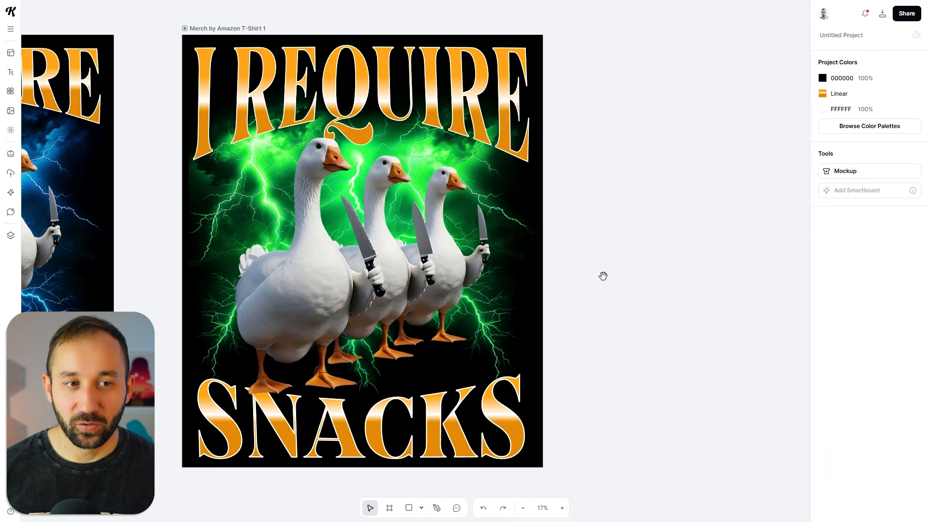
Export the blue-lightning artboard as a PNG at 1x size.
{"action": "left_click_drag", "start_coordinate": [518, 266], "coordinate": [760, 253]}
{"action": "left_click_drag", "start_coordinate": [330, 183], "coordinate": [370, 217]}
{"action": "left_click_drag", "start_coordinate": [206, 50], "coordinate": [222, 53]}
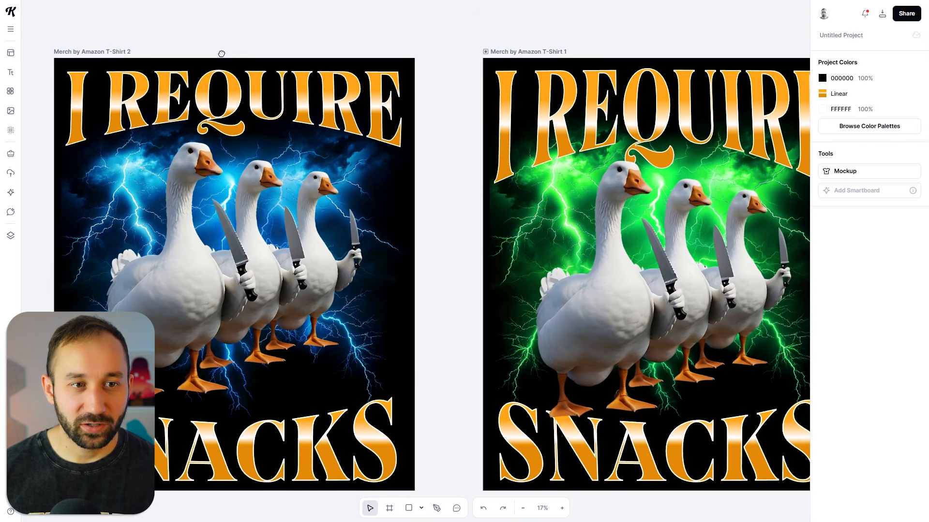
{"action": "left_click", "coordinate": [98, 52]}
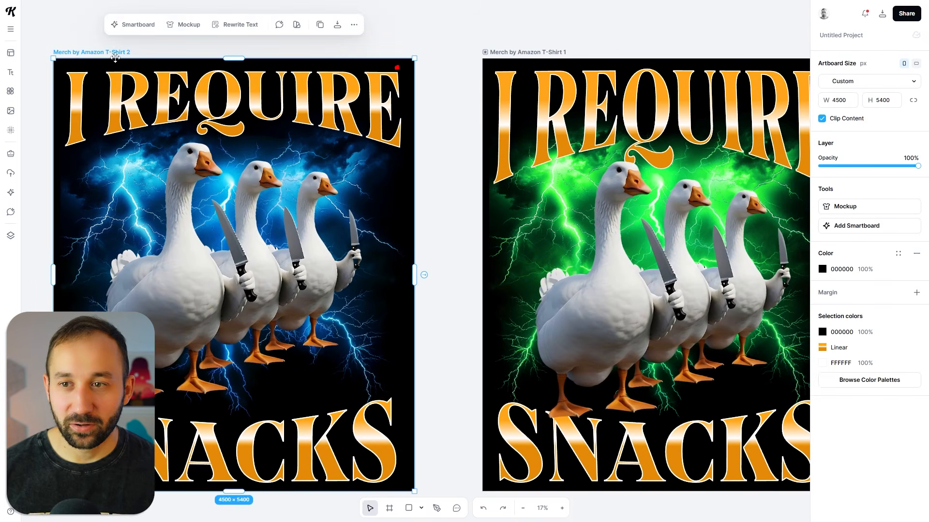
{"action": "left_click", "coordinate": [344, 30]}
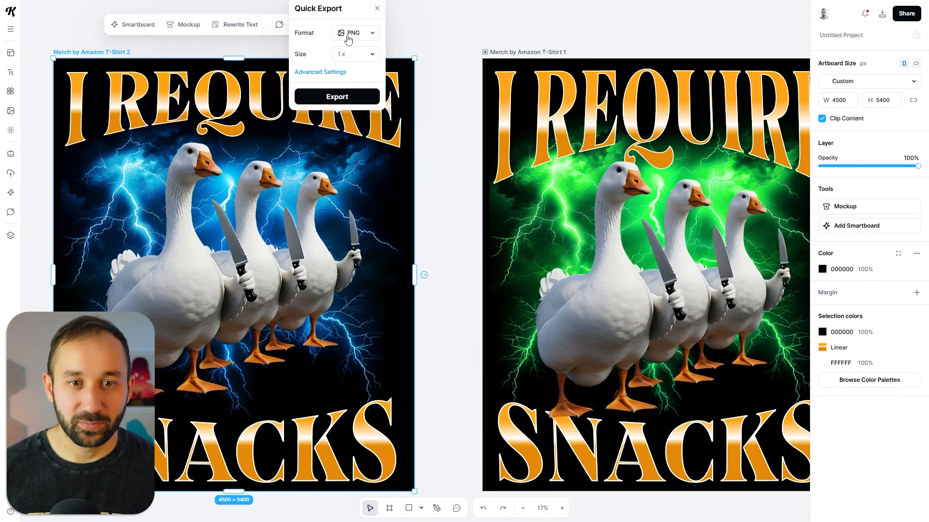
{"action": "left_click", "coordinate": [344, 102]}
{"action": "left_click", "coordinate": [428, 36]}
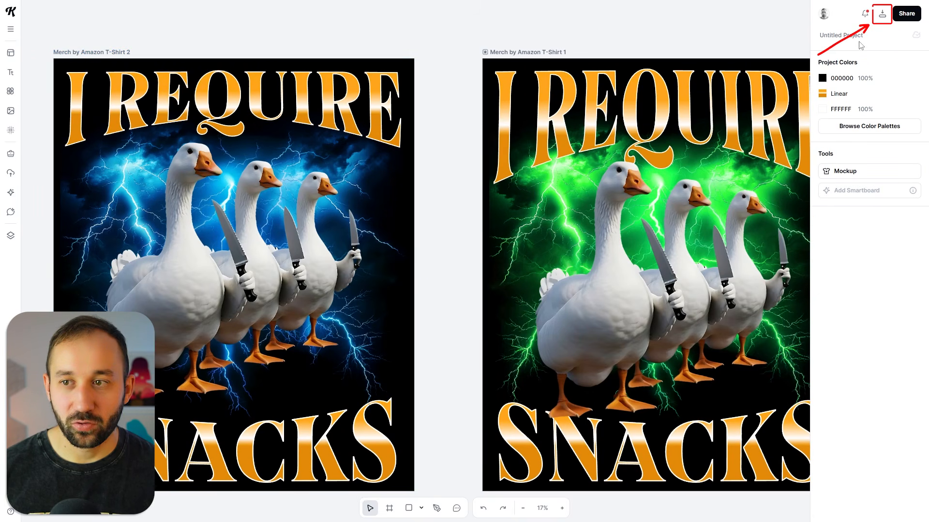
Download all artboards as 4500 x 5400 px PNG files at 300 dpi with Remove Background on and Optimize Quality off.
{"action": "left_click", "coordinate": [881, 17]}
{"action": "left_click", "coordinate": [823, 68]}
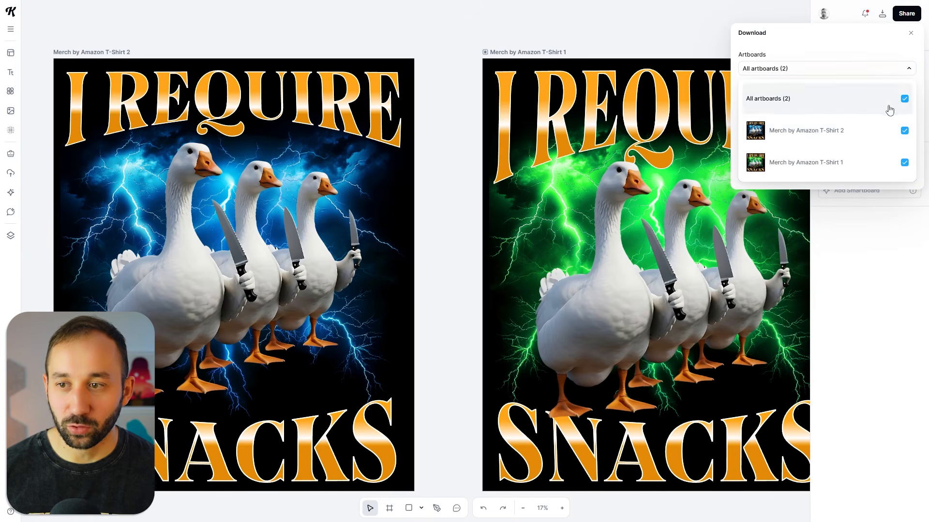
{"action": "left_click", "coordinate": [845, 69]}
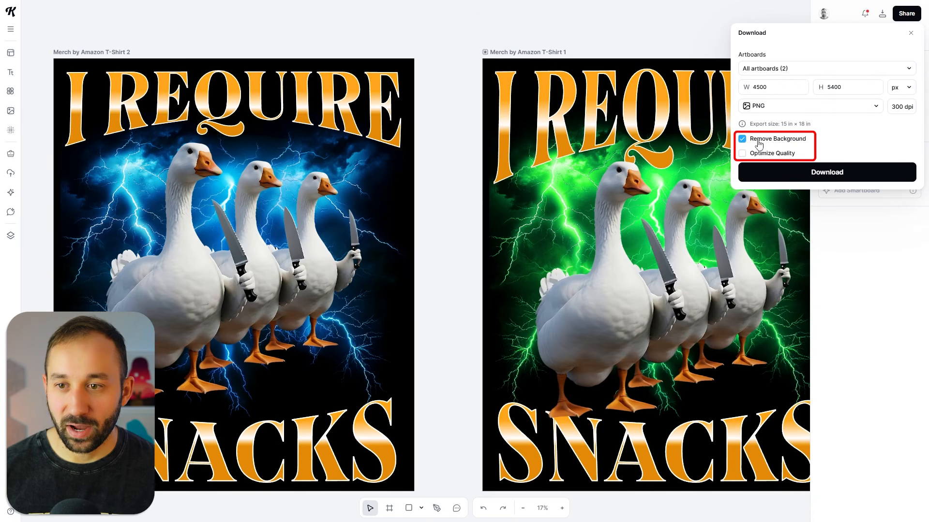
{"action": "left_click", "coordinate": [814, 176]}
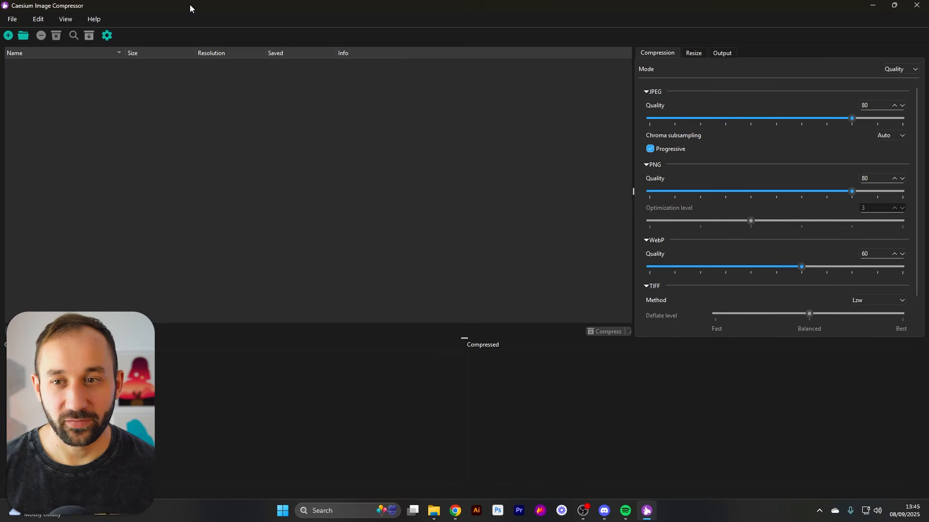
Load both downloaded designs into Caesium Image Compressor and set the PNG quality to 100.
{"action": "left_click_drag", "start_coordinate": [531, 273], "coordinate": [131, 145]}
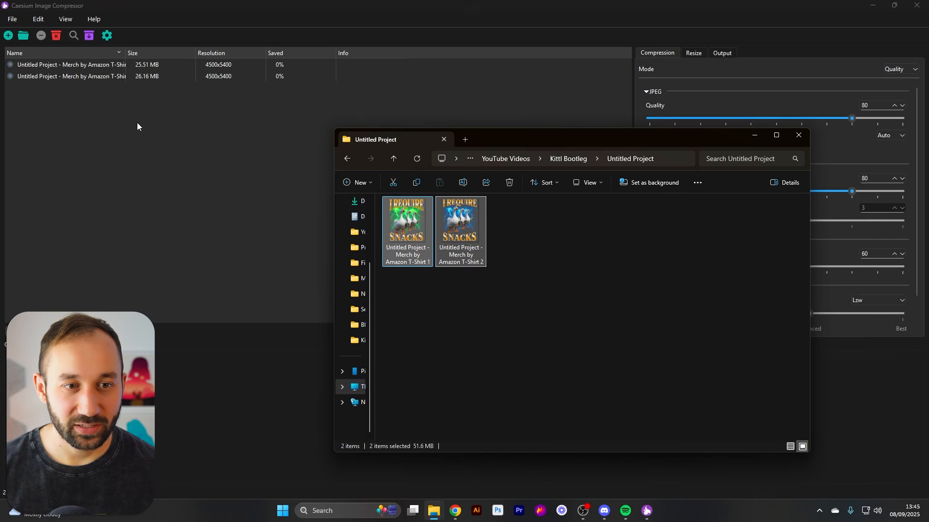
{"action": "left_click", "coordinate": [137, 123]}
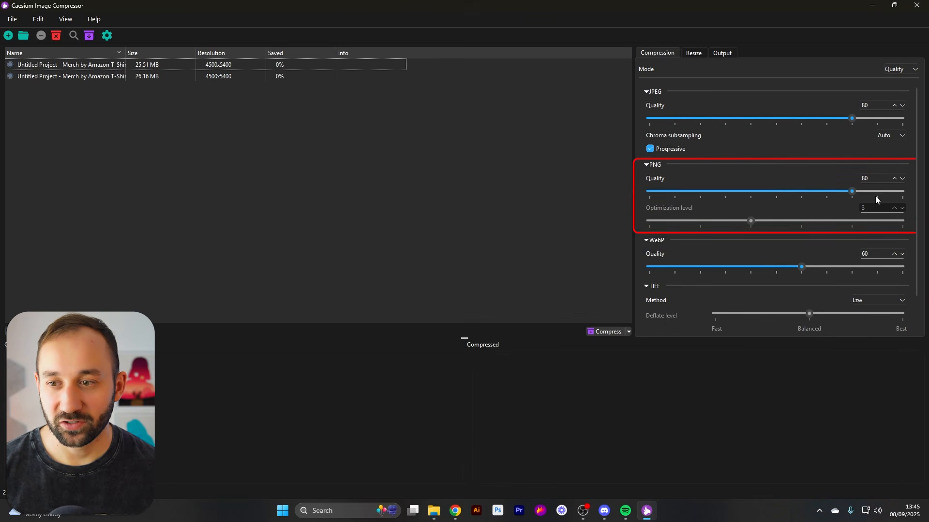
{"action": "left_click_drag", "start_coordinate": [853, 192], "coordinate": [882, 192]}
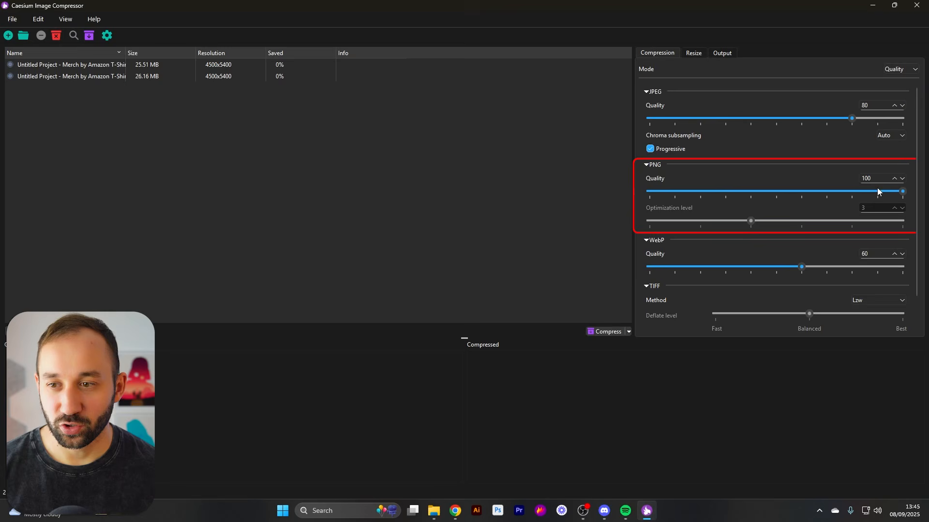
Compress both images into the same folder as the input, overwriting the original files.
{"action": "left_click", "coordinate": [723, 52]}
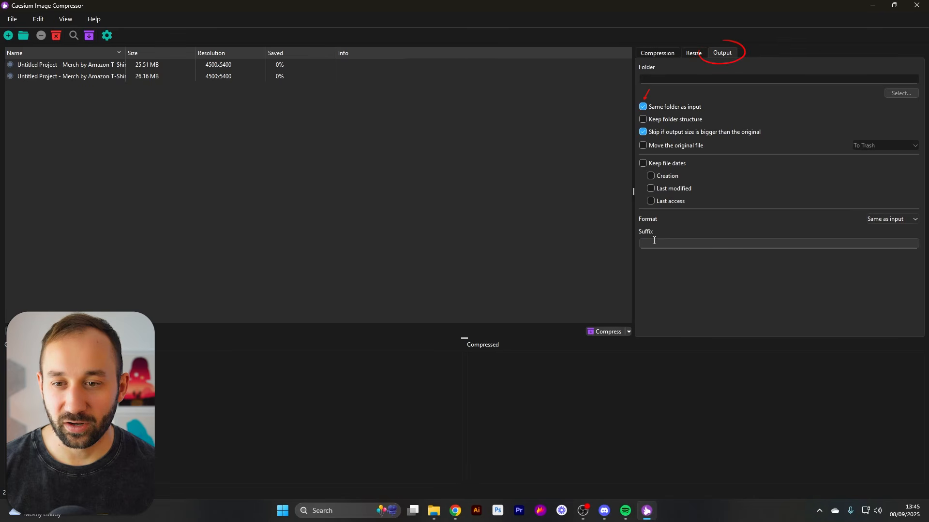
{"action": "left_click", "coordinate": [603, 332]}
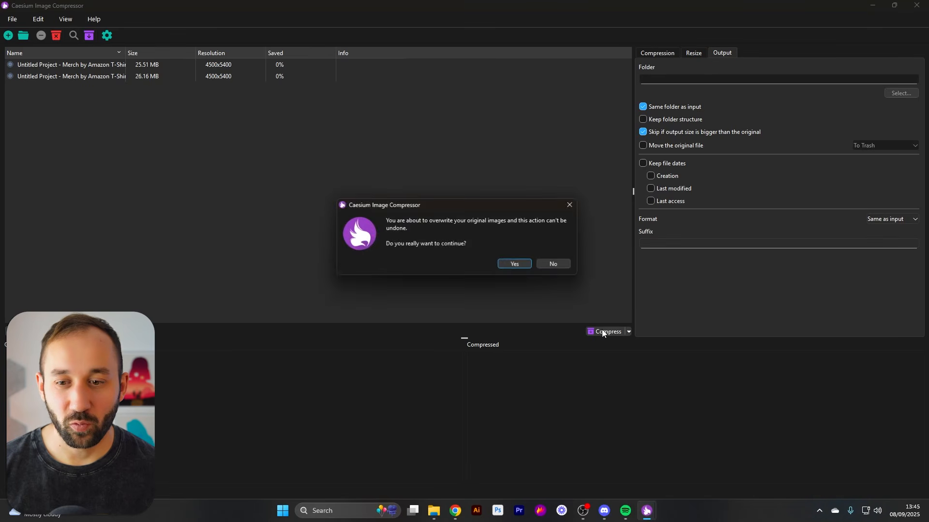
{"action": "left_click", "coordinate": [524, 264]}
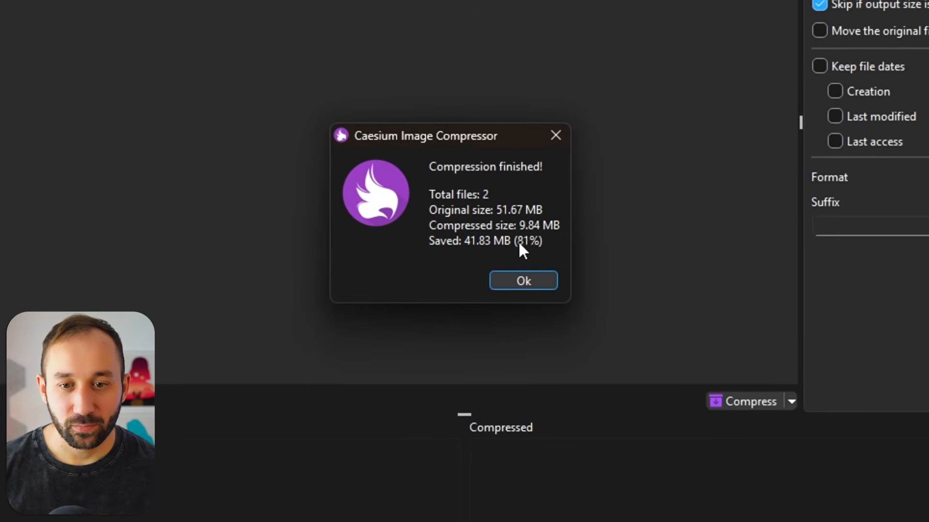
{"action": "left_click", "coordinate": [523, 283]}
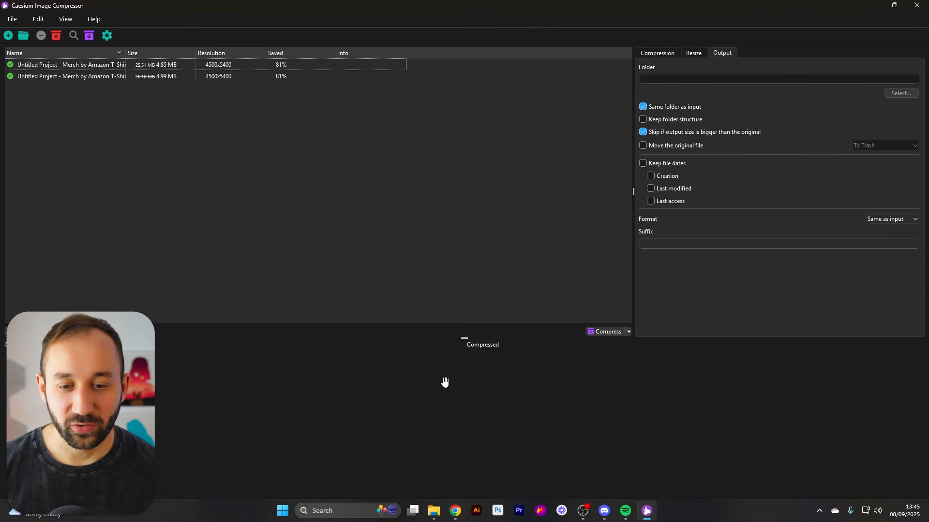
Upload "Untitled Project - Merch by Amazon T-Shirt 2.png" as artwork on the Merch by Amazon product creation page and check the file size requirement.
{"action": "mouse_move", "coordinate": [437, 513]}
{"action": "left_click", "coordinate": [477, 464]}
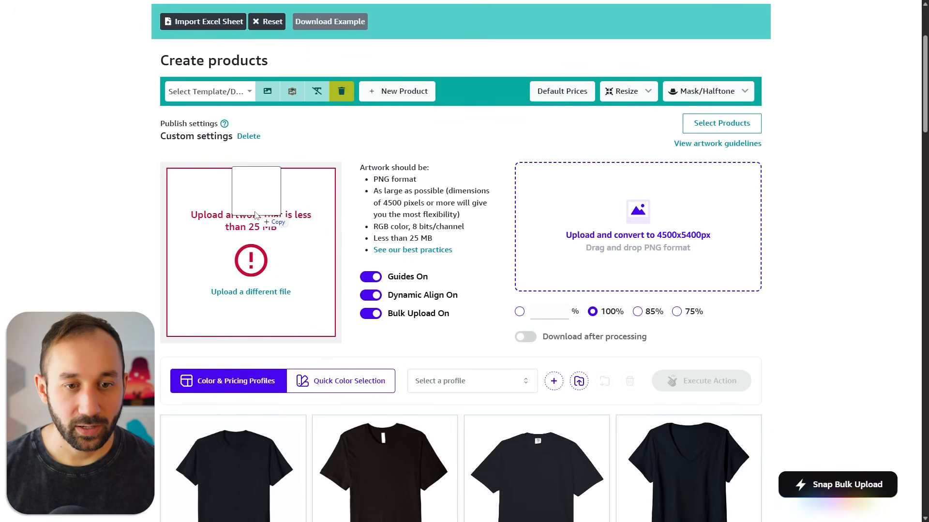
{"action": "left_click_drag", "start_coordinate": [260, 208], "coordinate": [255, 222]}
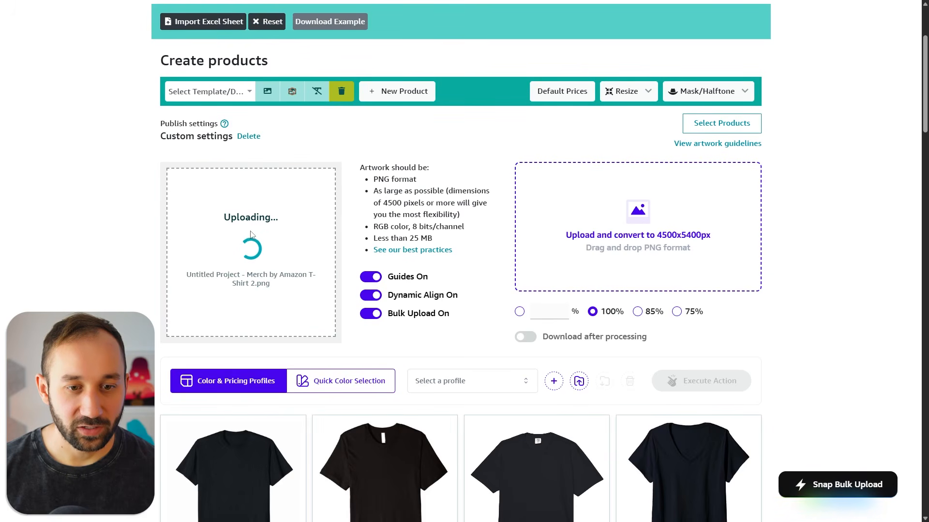
{"action": "scroll", "coordinate": [255, 223], "scroll_direction": "down", "scroll_amount": 3}
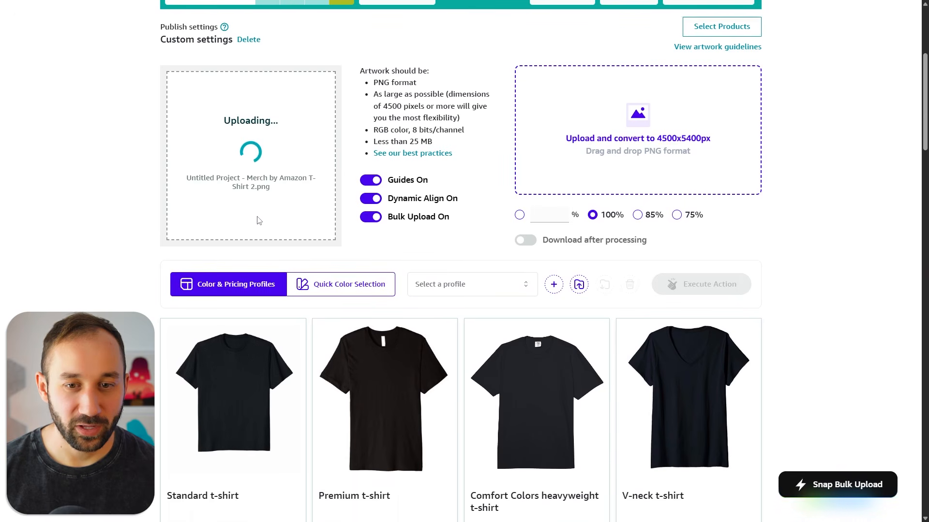
{"action": "left_click_drag", "start_coordinate": [451, 94], "coordinate": [374, 94]}
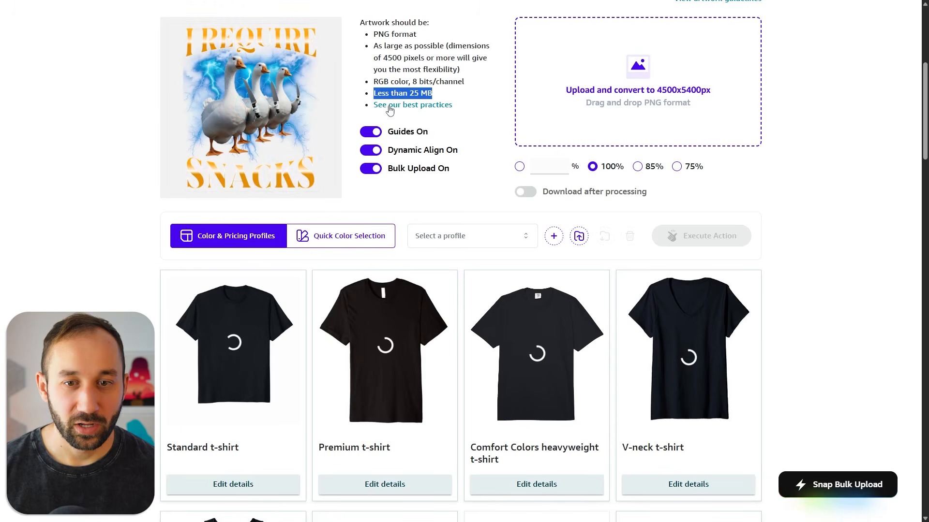
{"action": "scroll", "coordinate": [388, 113], "scroll_direction": "down", "scroll_amount": 1}
{"action": "scroll", "coordinate": [267, 331], "scroll_direction": "down", "scroll_amount": 2}
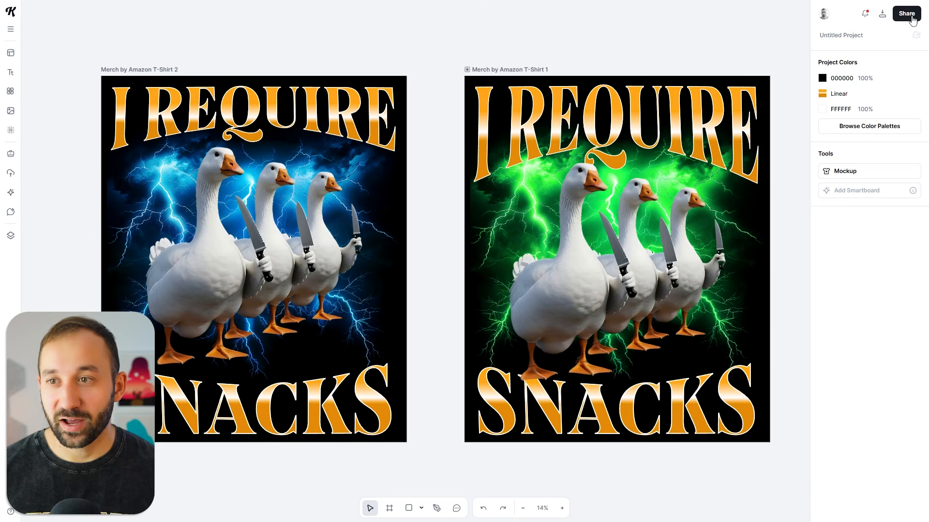
Switch back to Kittl, view the project's sharing and publishing options, and inspect the blue-lightning design up close.
{"action": "left_click", "coordinate": [912, 19]}
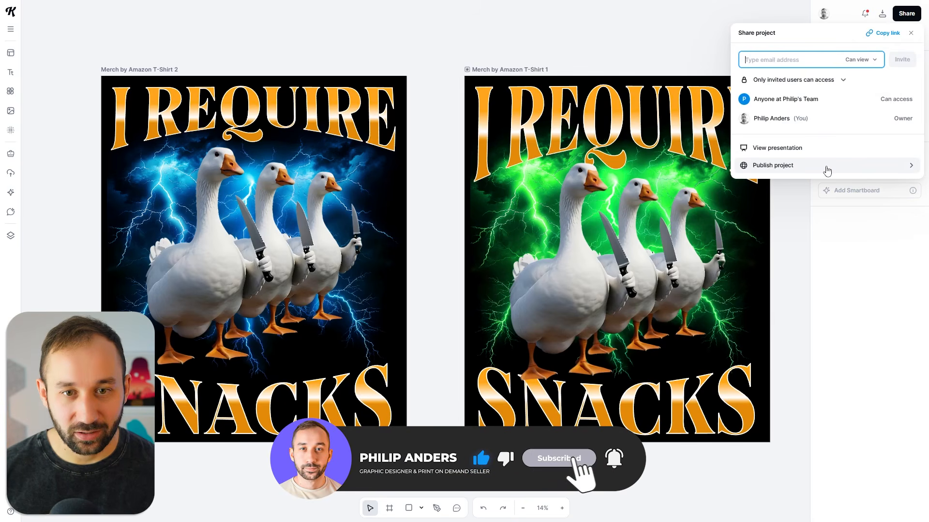
{"action": "left_click", "coordinate": [482, 55]}
{"action": "scroll", "coordinate": [124, 121], "scroll_direction": "up", "scroll_amount": 3}
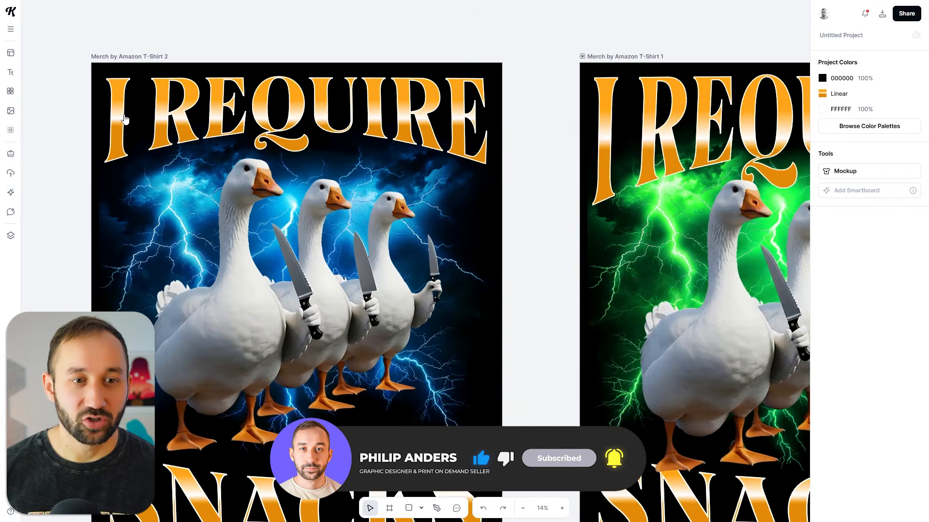
{"action": "scroll", "coordinate": [365, 119], "scroll_direction": "up", "scroll_amount": 2}
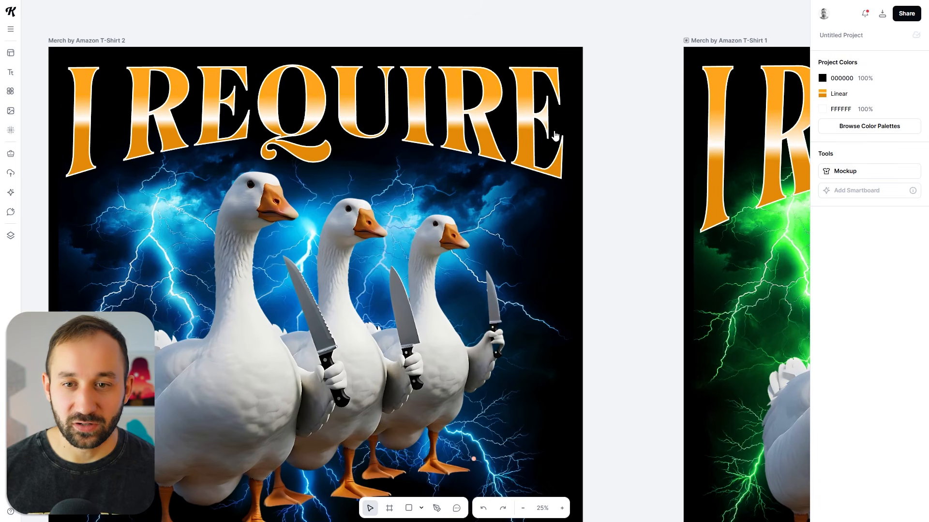
Open the "I REQUIRE" and "SNACKS" texts of the blue-lightning design for editing in turn, and exit text editing.
{"action": "left_click", "coordinate": [537, 129]}
{"action": "double_click", "coordinate": [525, 125]}
{"action": "left_click_drag", "start_coordinate": [515, 193], "coordinate": [237, 120]}
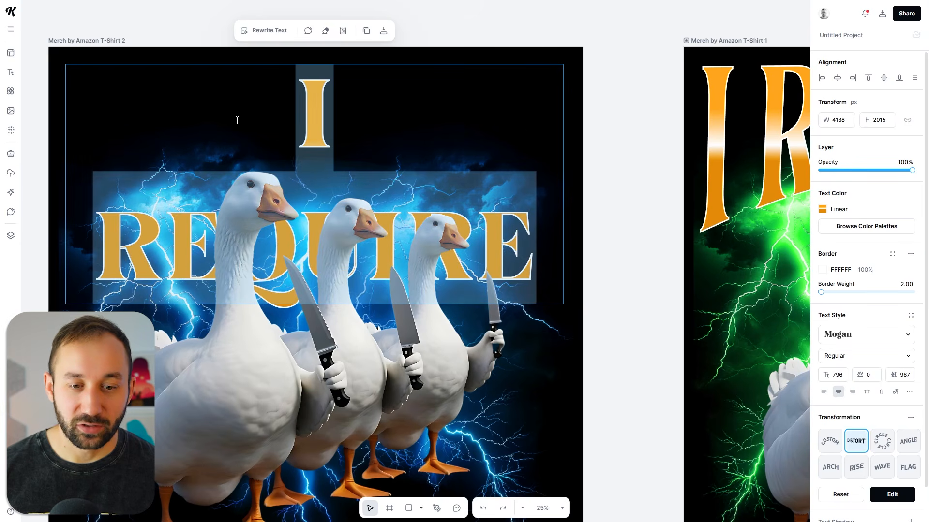
{"action": "key", "text": "Escape"}
{"action": "scroll", "coordinate": [607, 165], "scroll_direction": "down", "scroll_amount": 5}
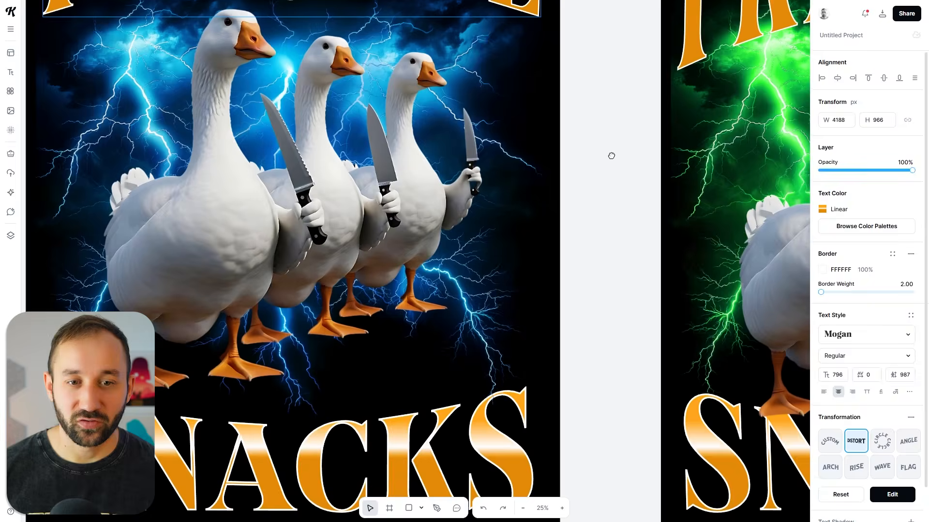
{"action": "scroll", "coordinate": [611, 160], "scroll_direction": "down", "scroll_amount": 1}
{"action": "left_click", "coordinate": [614, 151]}
{"action": "left_click_drag", "start_coordinate": [622, 142], "coordinate": [596, 79]}
{"action": "left_click", "coordinate": [490, 339]}
{"action": "double_click", "coordinate": [325, 368]}
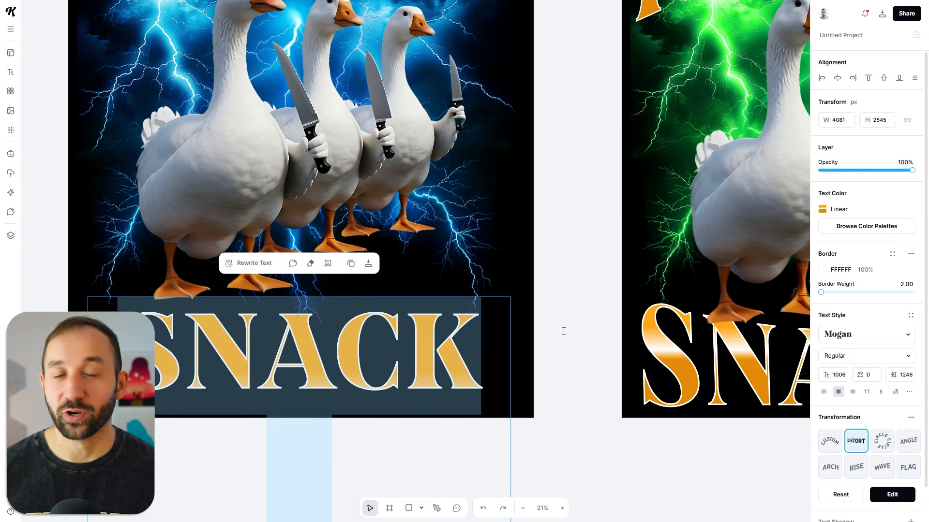
{"action": "key", "text": "Escape"}
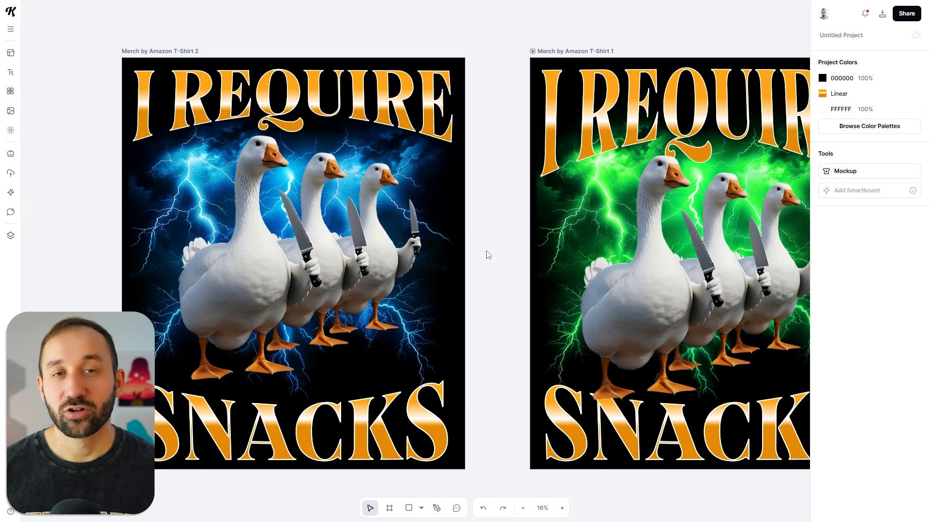
Move the geese image slightly down over the blue lightning.
{"action": "left_click_drag", "start_coordinate": [329, 262], "coordinate": [337, 272]}
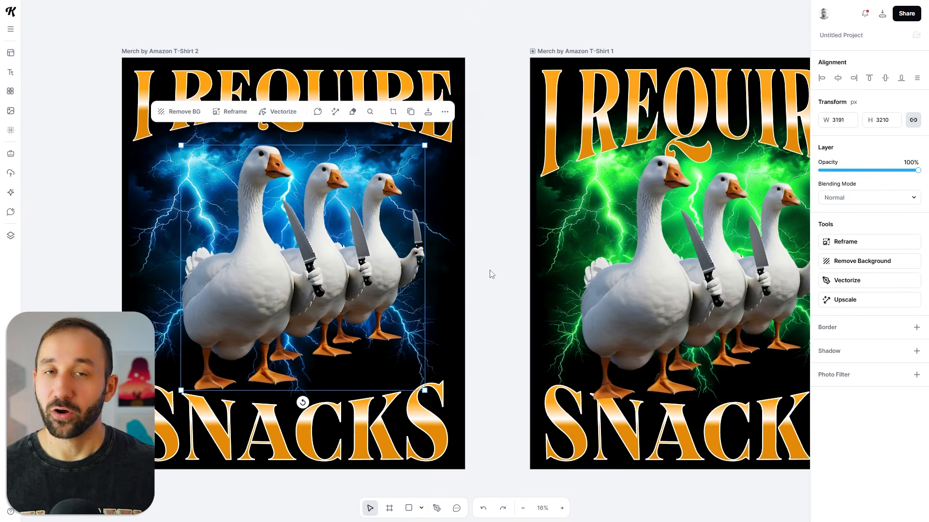